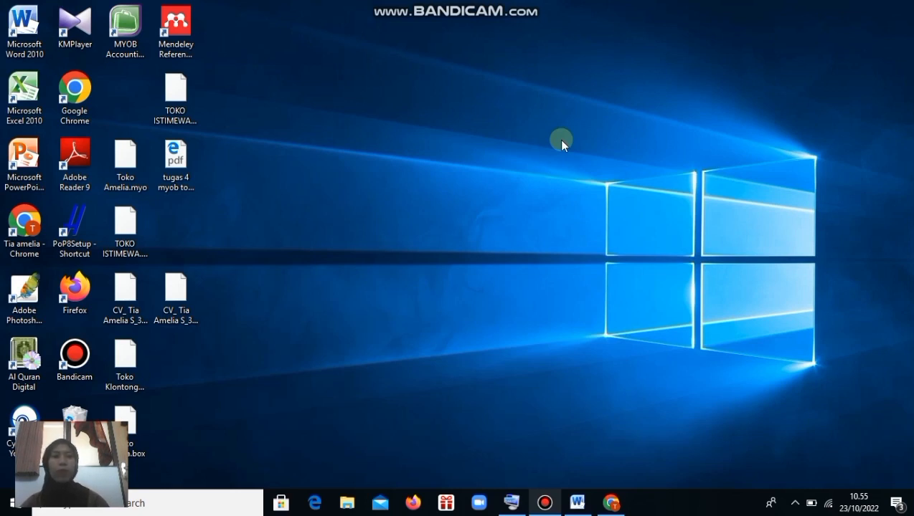
Switch to Canva in Chrome and examine the custom-size options for a new design, including the available measurement units
{"action": "left_click", "coordinate": [611, 502]}
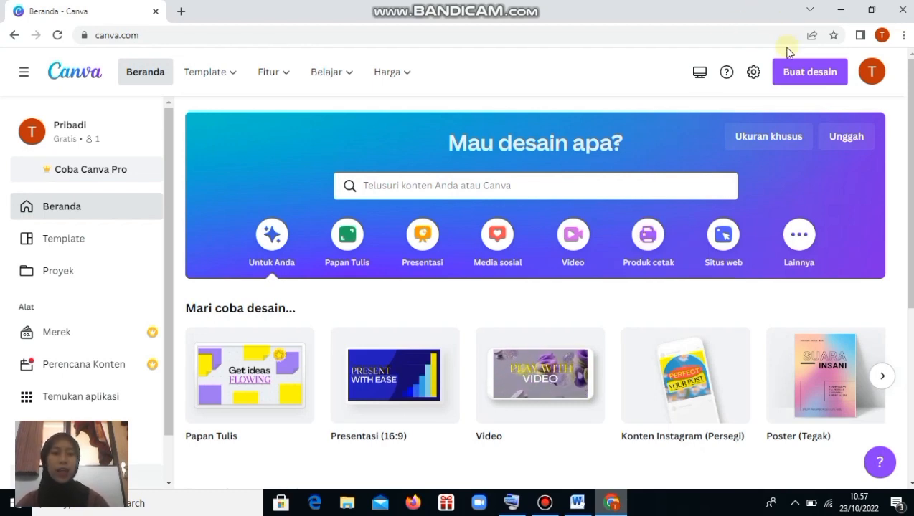
{"action": "left_click", "coordinate": [796, 71]}
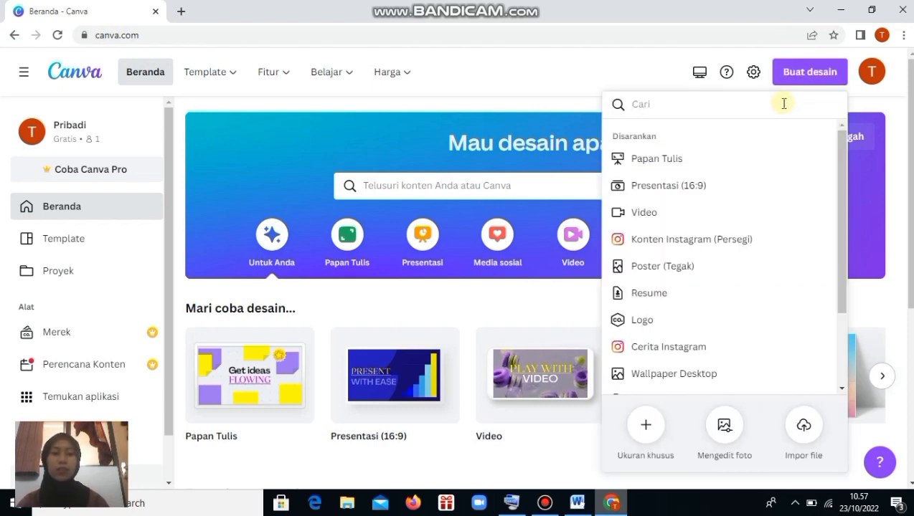
{"action": "left_click", "coordinate": [649, 428]}
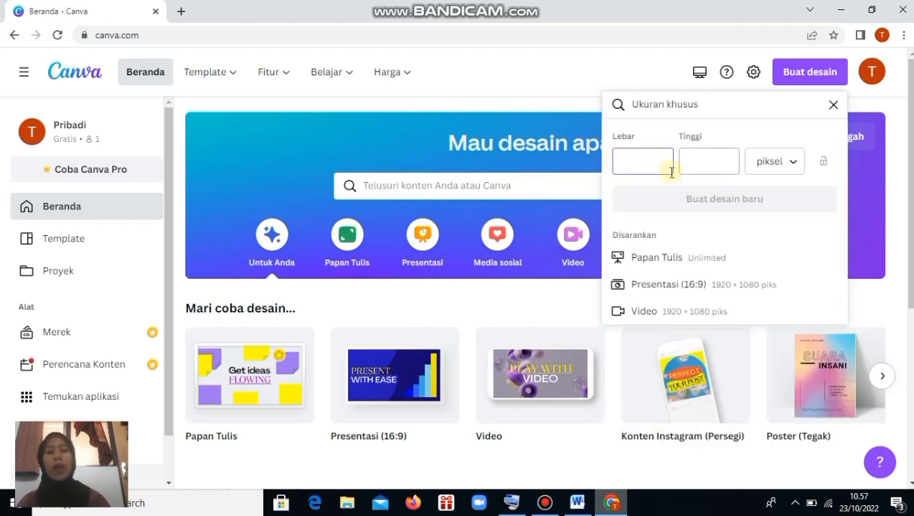
{"action": "left_click", "coordinate": [771, 170]}
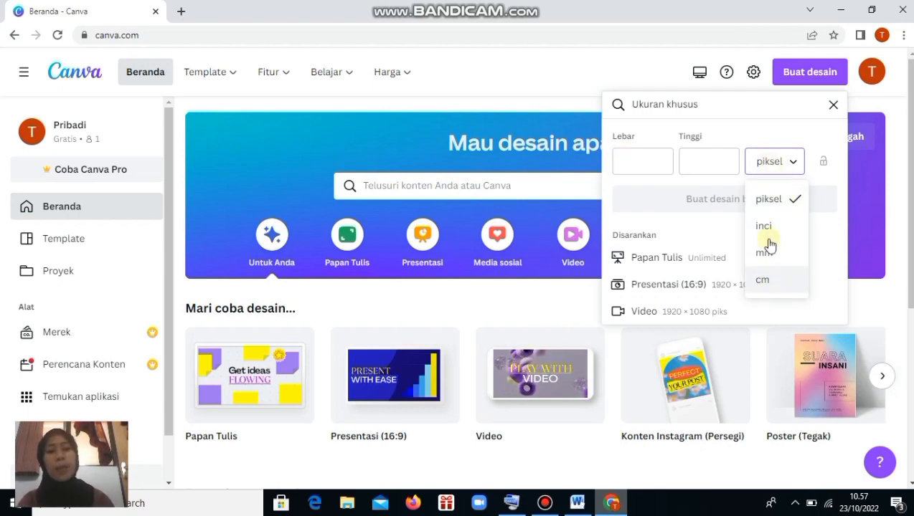
{"action": "left_click", "coordinate": [787, 168]}
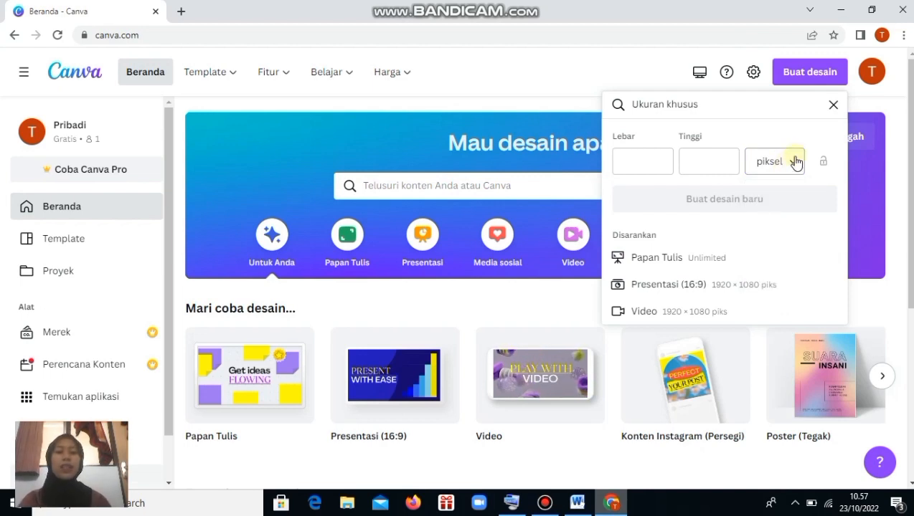
{"action": "left_click", "coordinate": [830, 106]}
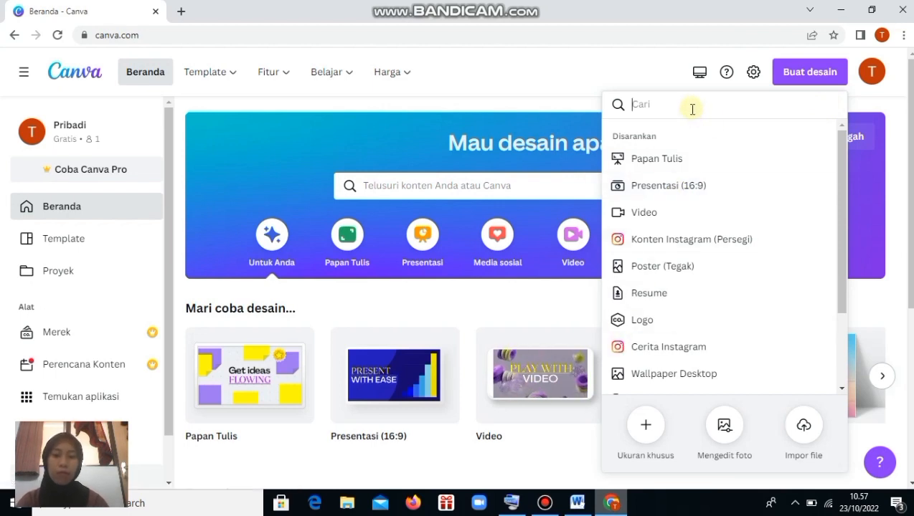
Open the template library and enter "cover buku" as the template search text using the on-screen keyboard
{"action": "left_click", "coordinate": [91, 244]}
{"action": "left_click", "coordinate": [91, 244]}
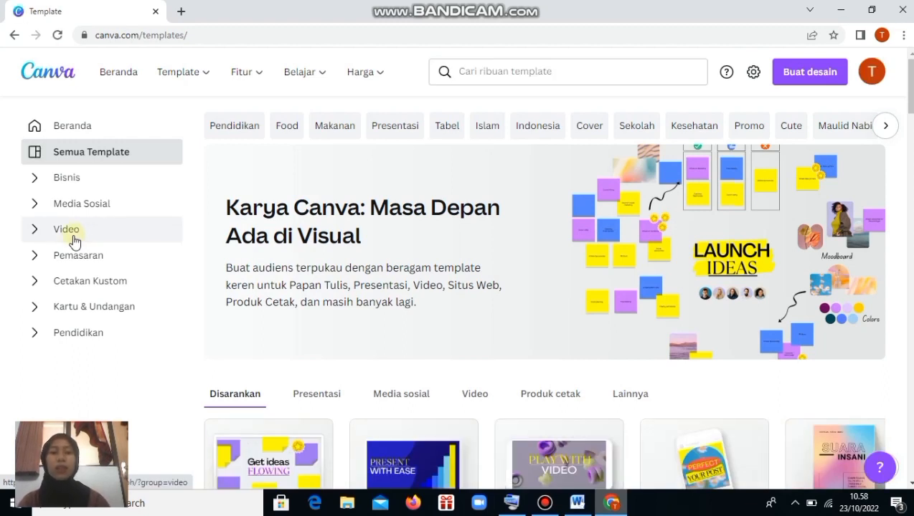
{"action": "left_click", "coordinate": [477, 76]}
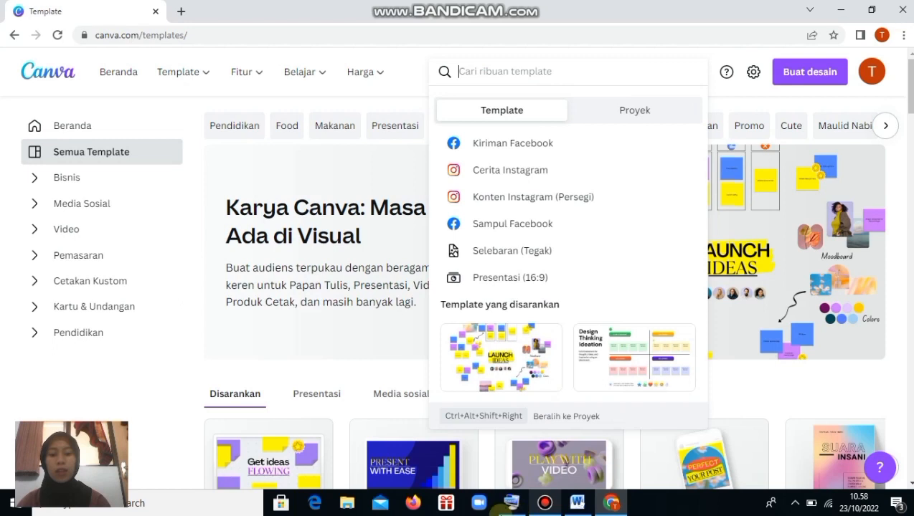
{"action": "left_click", "coordinate": [501, 510]}
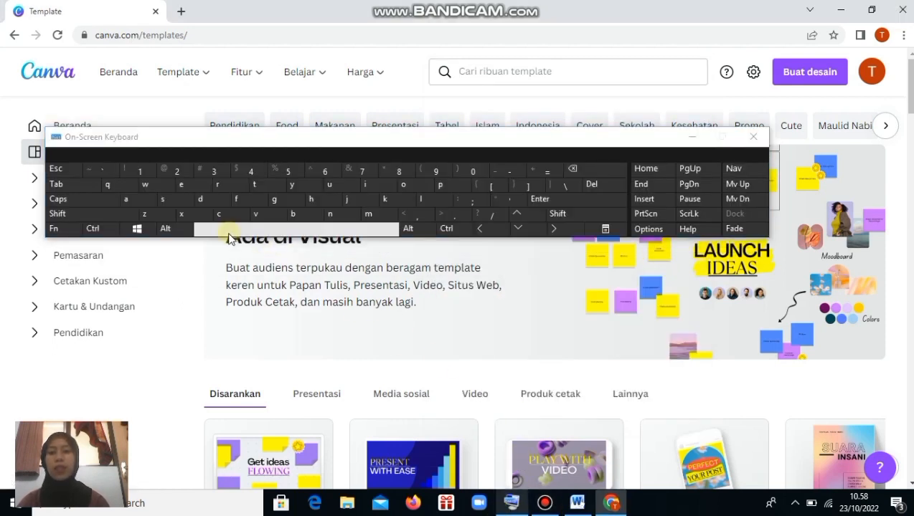
{"action": "left_click", "coordinate": [592, 74]}
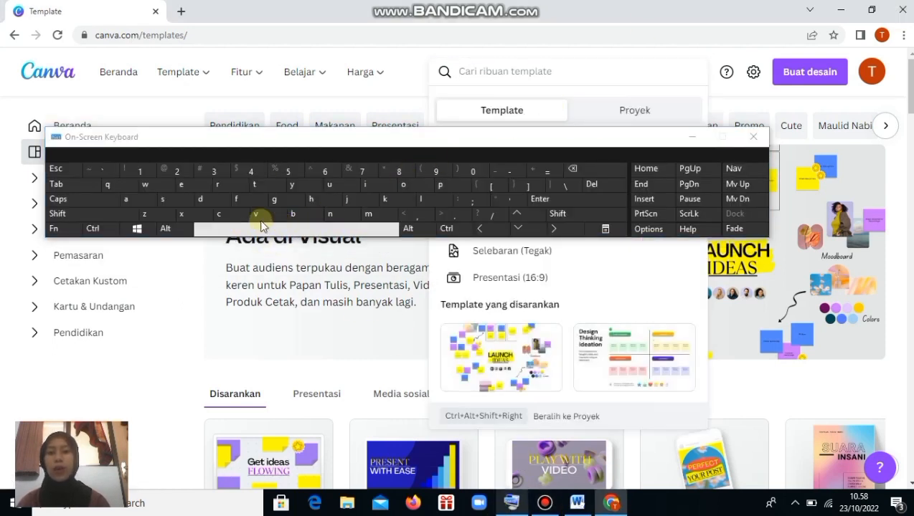
{"action": "left_click", "coordinate": [244, 217]}
{"action": "left_click", "coordinate": [402, 183]}
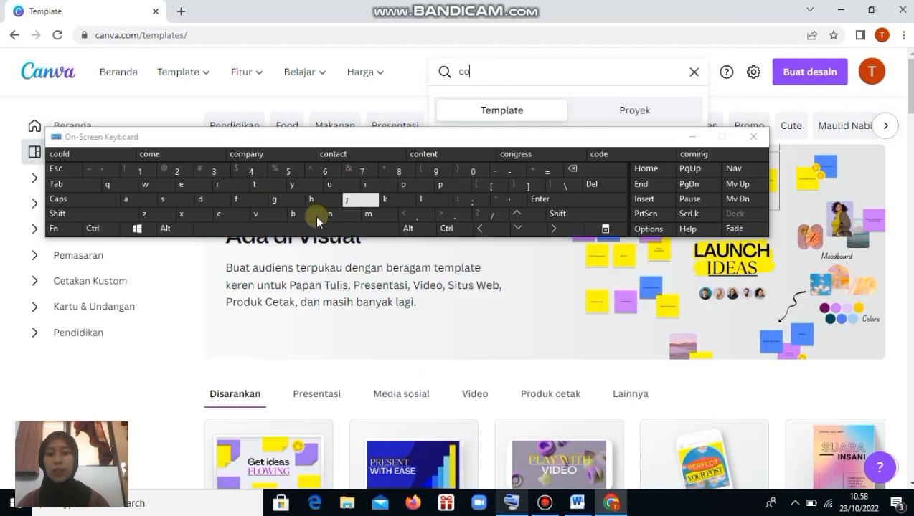
{"action": "left_click", "coordinate": [257, 214]}
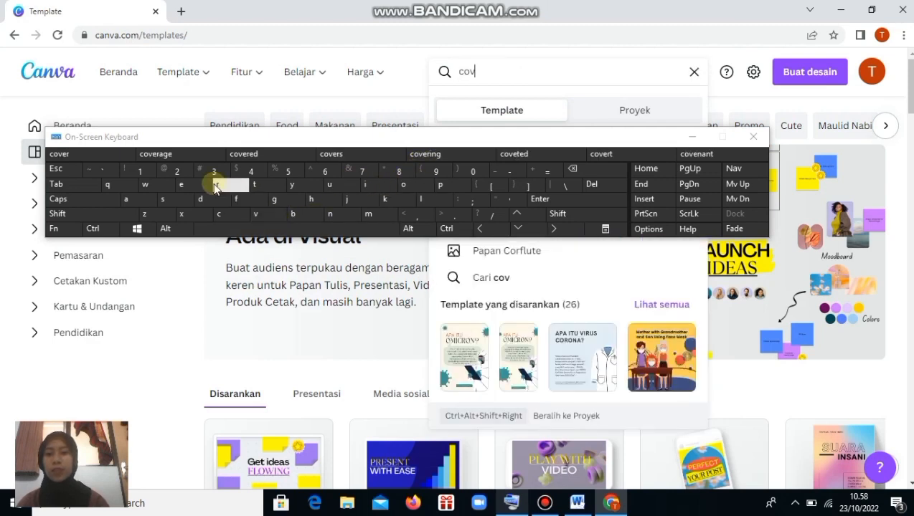
{"action": "left_click", "coordinate": [201, 186]}
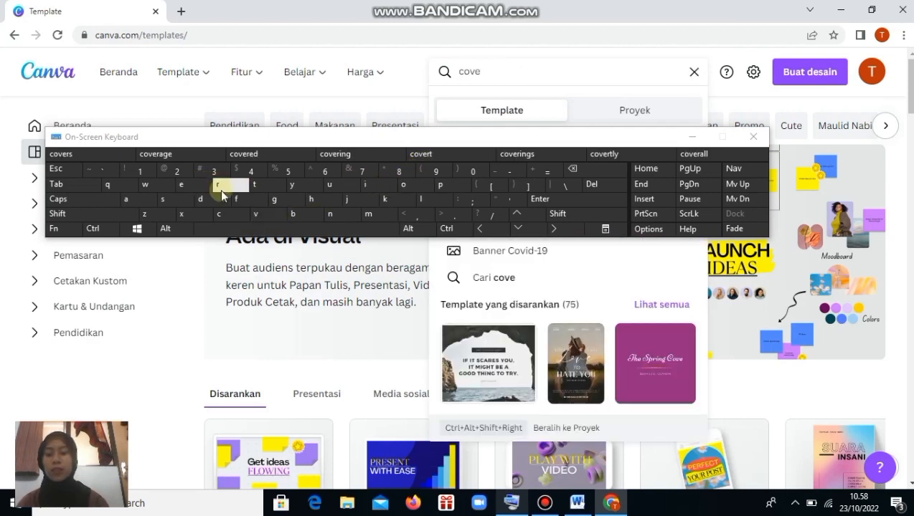
{"action": "left_click", "coordinate": [218, 188]}
{"action": "left_click", "coordinate": [256, 226]}
{"action": "left_click", "coordinate": [294, 214]}
{"action": "left_click", "coordinate": [328, 184]}
{"action": "left_click", "coordinate": [385, 200]}
{"action": "left_click", "coordinate": [336, 185]}
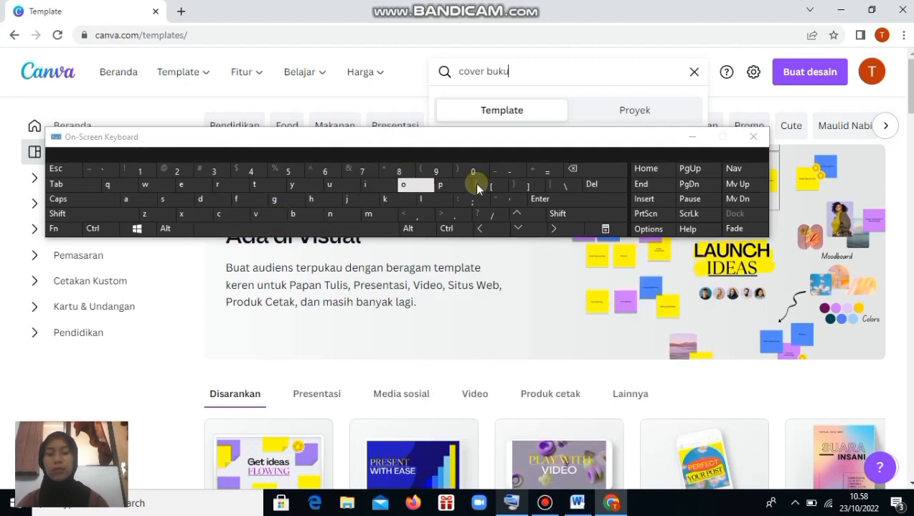
{"action": "left_click", "coordinate": [692, 136]}
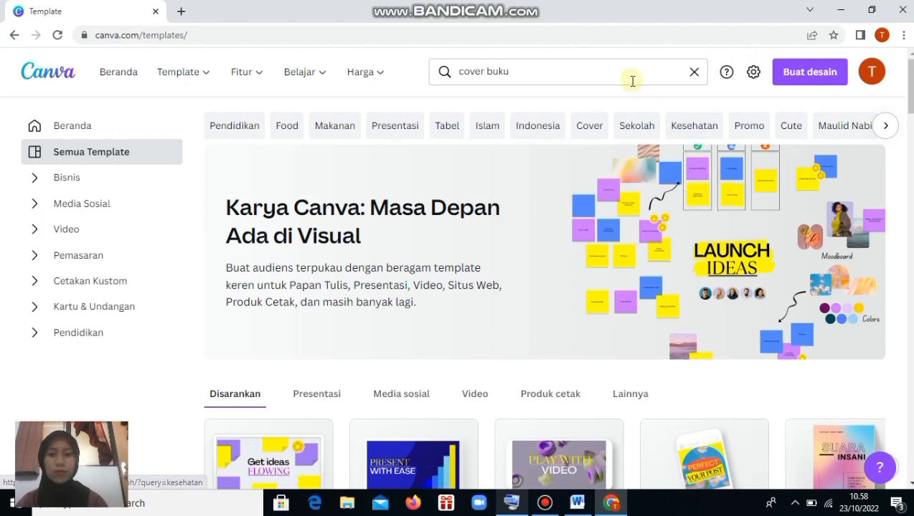
Extend the template search text to "cover buku novel" and run the search
{"action": "left_click", "coordinate": [564, 68]}
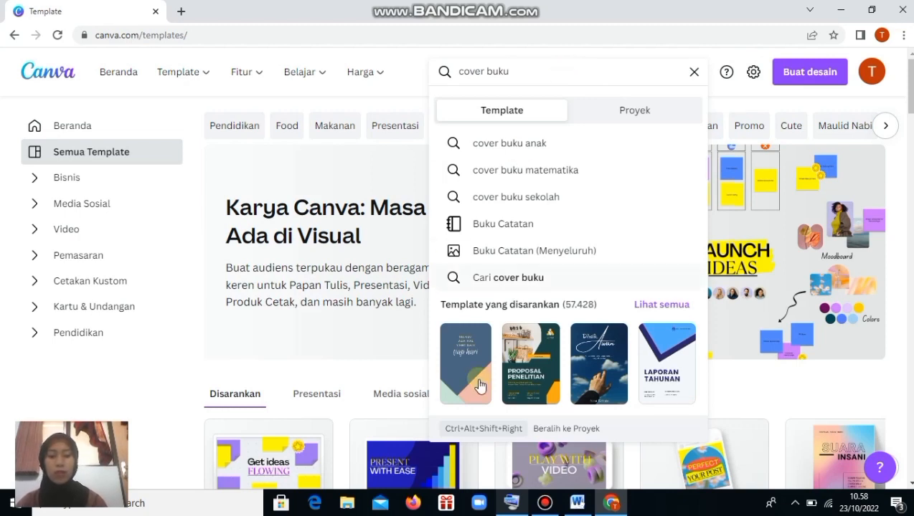
{"action": "left_click", "coordinate": [511, 502]}
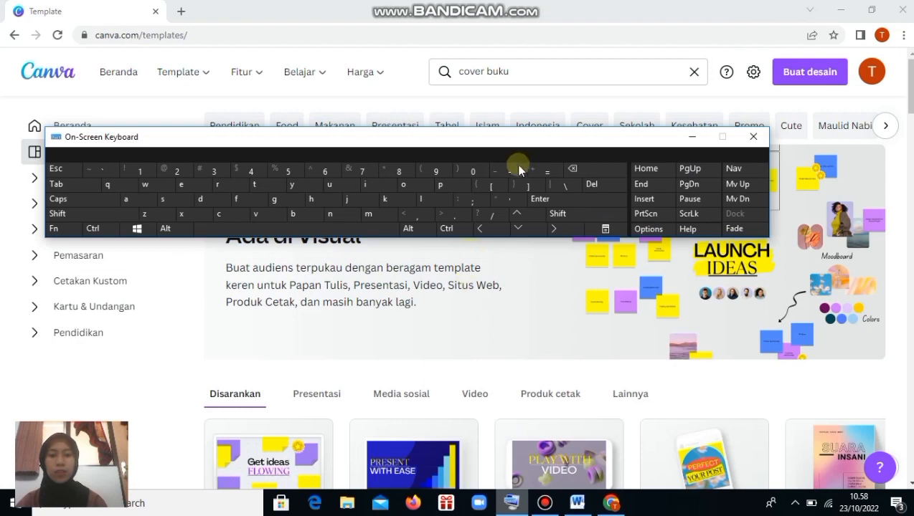
{"action": "left_click", "coordinate": [518, 72]}
{"action": "left_click", "coordinate": [377, 228]}
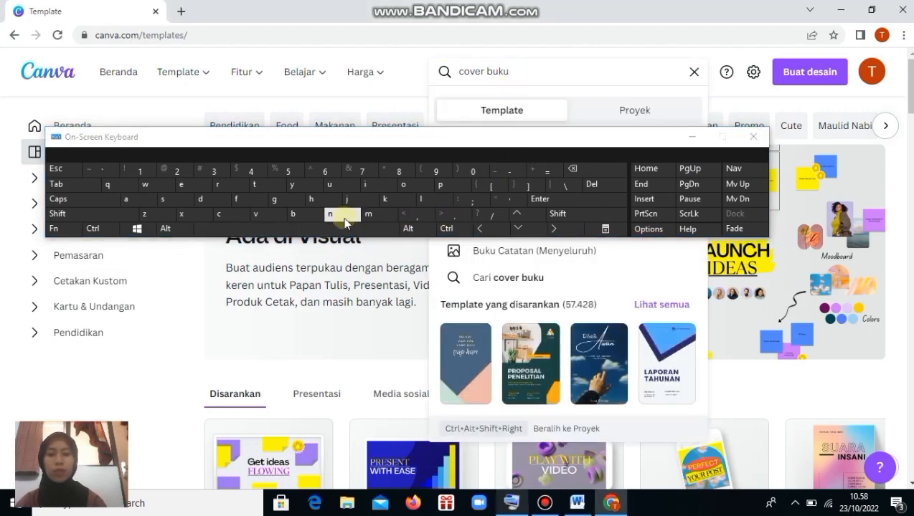
{"action": "left_click", "coordinate": [337, 215]}
{"action": "left_click", "coordinate": [423, 188]}
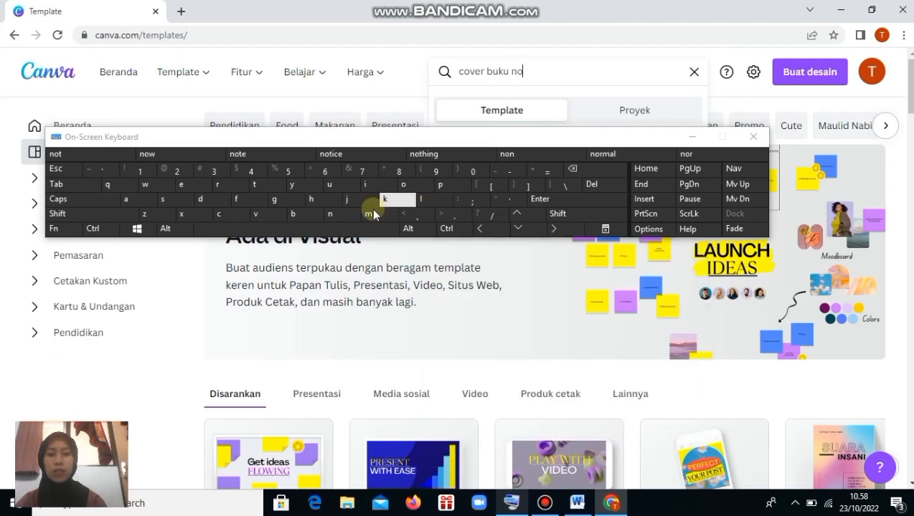
{"action": "left_click", "coordinate": [255, 214]}
{"action": "left_click", "coordinate": [188, 184]}
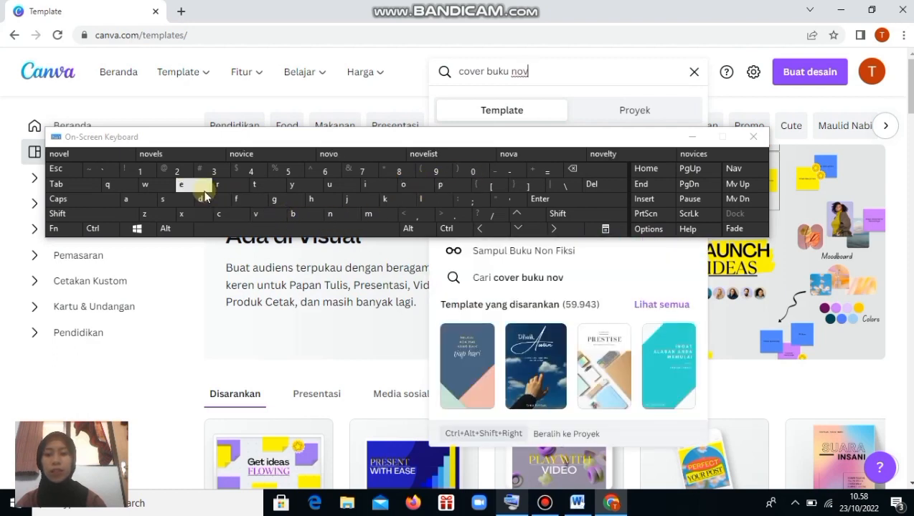
{"action": "left_click", "coordinate": [429, 202]}
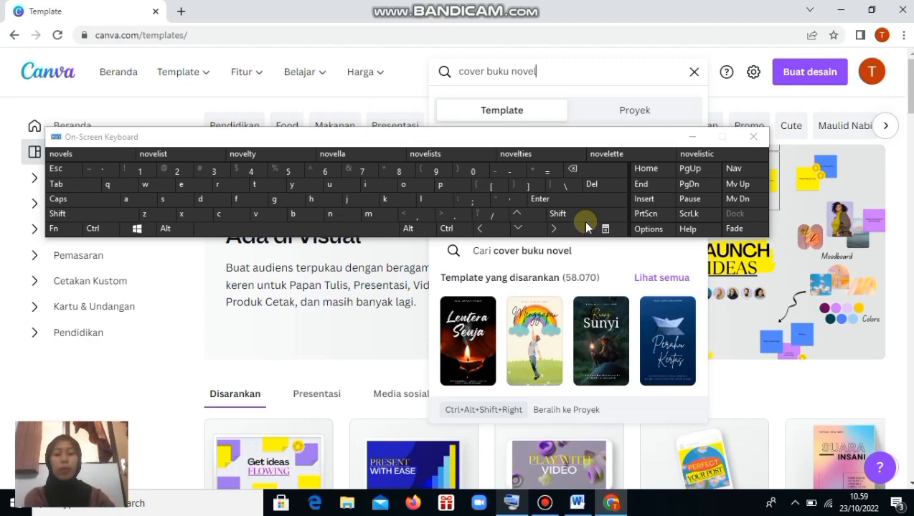
{"action": "key", "text": "Return"}
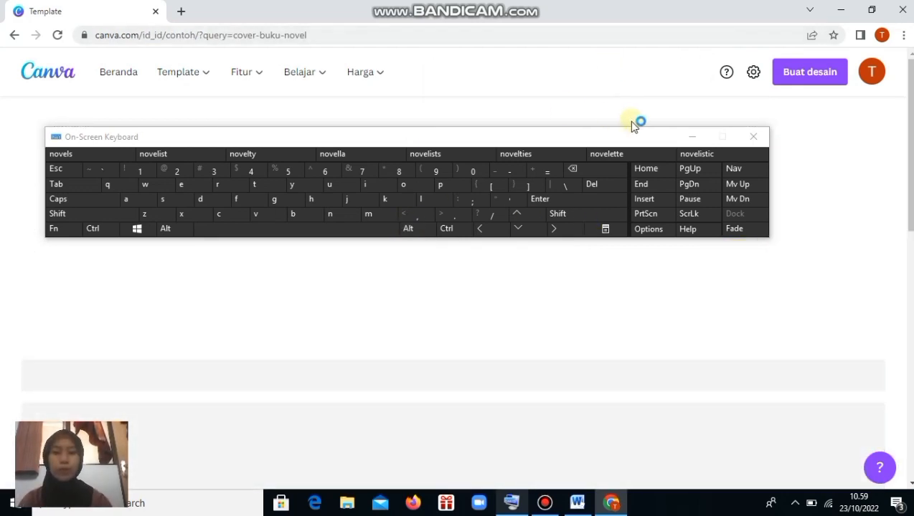
{"action": "left_click", "coordinate": [691, 137]}
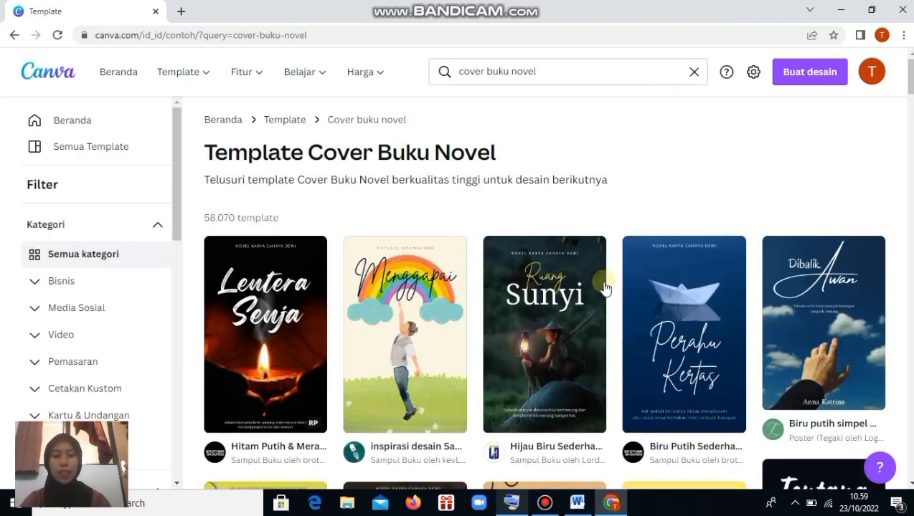
Choose the "Putih Kuning Lanskap Minimalis Sampul Buku Novel" template from the results and open it for customizing
{"action": "scroll", "coordinate": [606, 287], "scroll_direction": "down", "scroll_amount": 2}
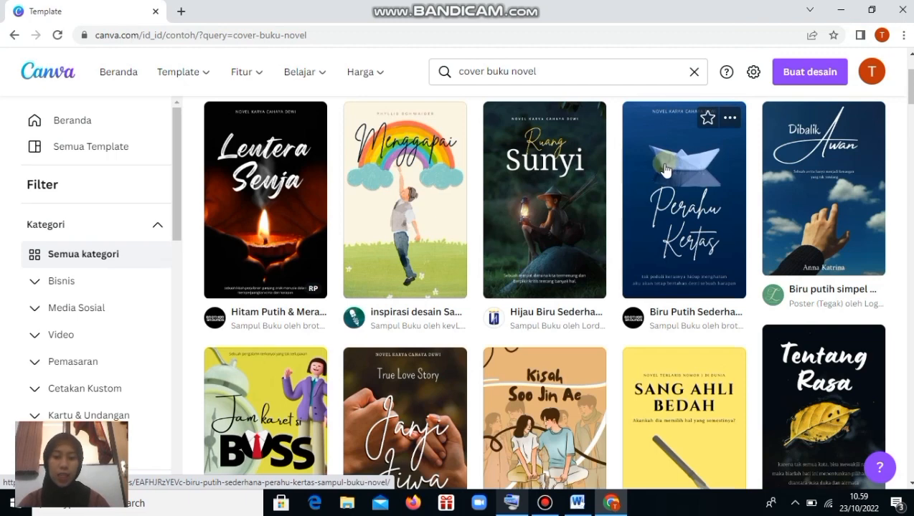
{"action": "scroll", "coordinate": [693, 222], "scroll_direction": "down", "scroll_amount": 3}
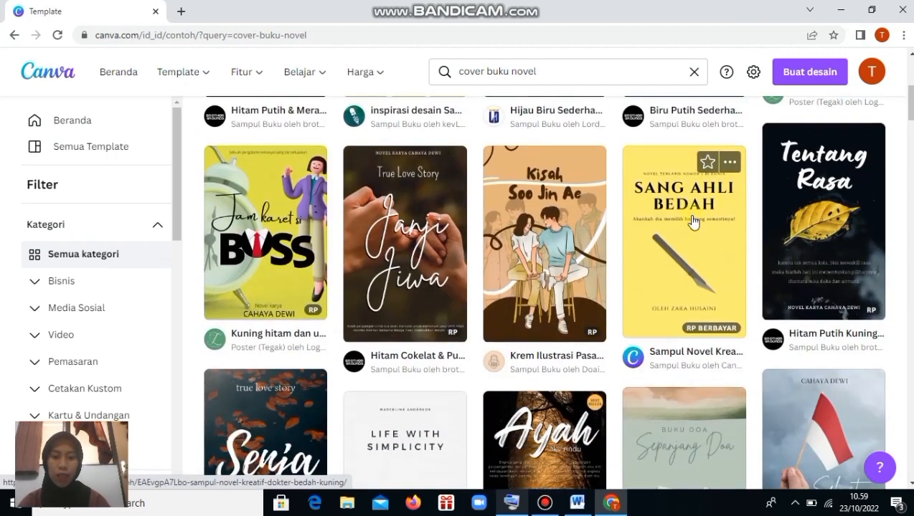
{"action": "scroll", "coordinate": [692, 222], "scroll_direction": "down", "scroll_amount": 7}
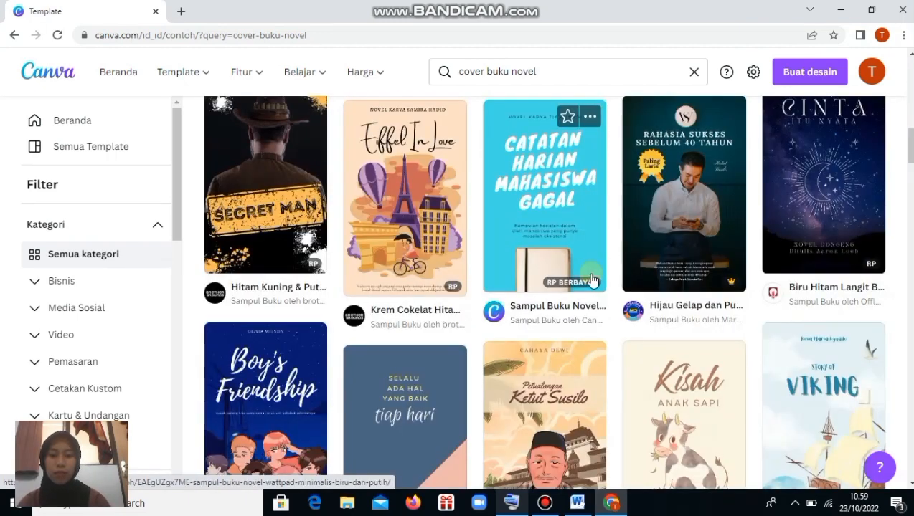
{"action": "scroll", "coordinate": [592, 280], "scroll_direction": "down", "scroll_amount": 1}
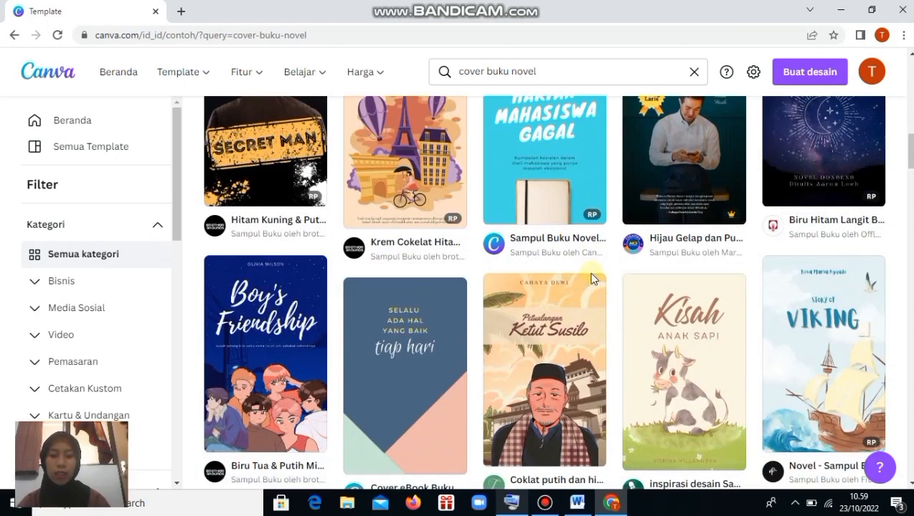
{"action": "scroll", "coordinate": [591, 276], "scroll_direction": "down", "scroll_amount": 2}
{"action": "scroll", "coordinate": [591, 277], "scroll_direction": "down", "scroll_amount": 2}
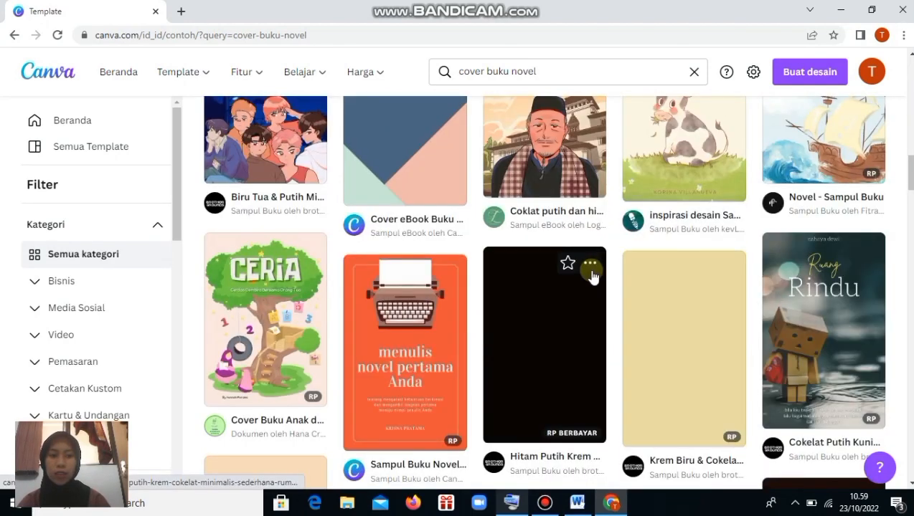
{"action": "scroll", "coordinate": [592, 277], "scroll_direction": "up", "scroll_amount": 1}
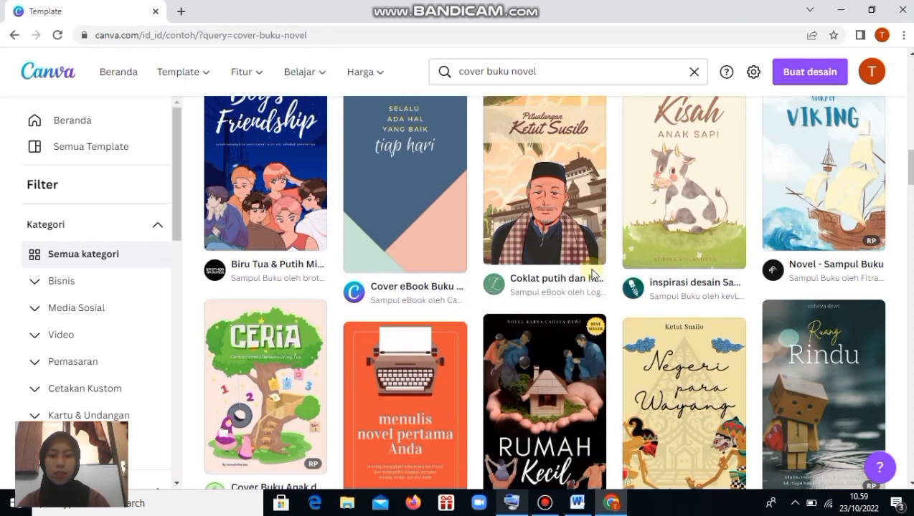
{"action": "scroll", "coordinate": [592, 277], "scroll_direction": "down", "scroll_amount": 10}
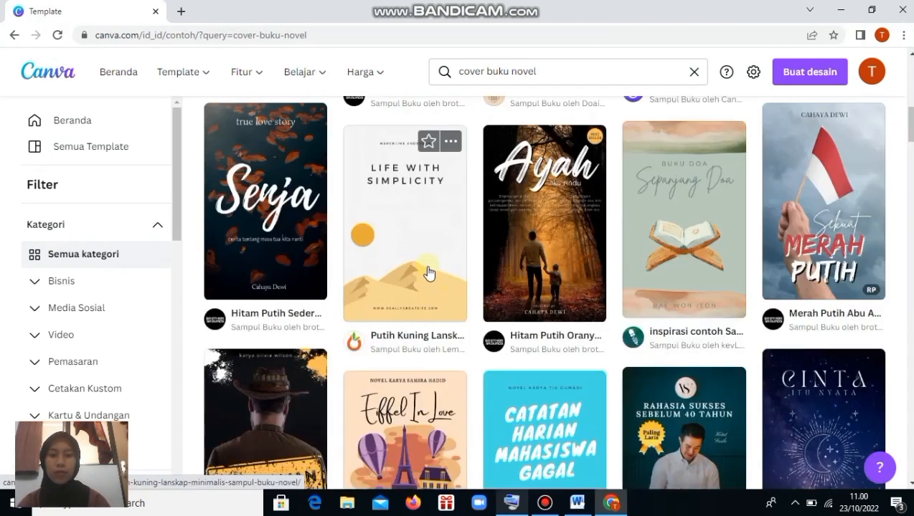
{"action": "left_click", "coordinate": [428, 271]}
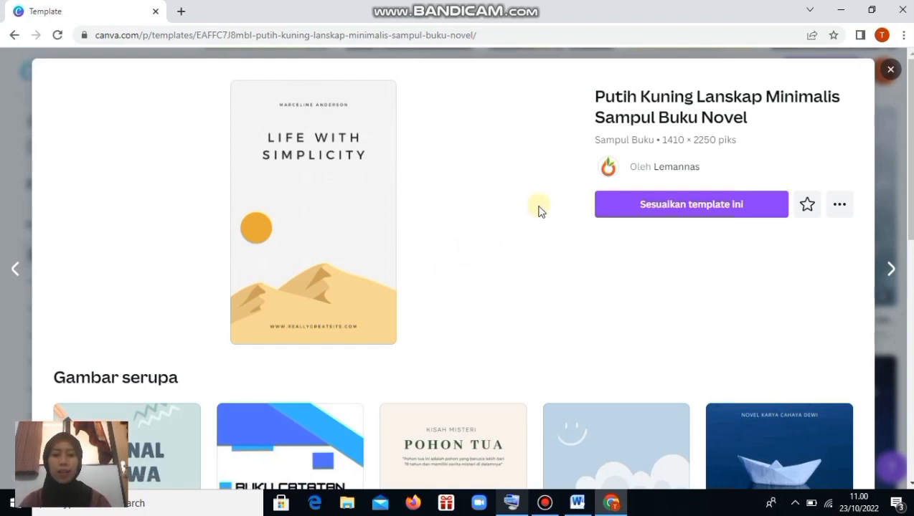
{"action": "left_click", "coordinate": [653, 203]}
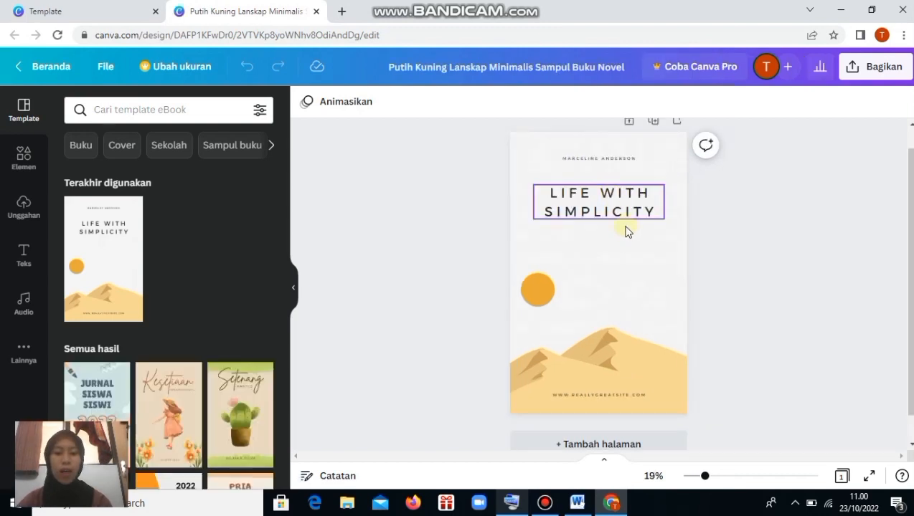
Delete the "LIFE WITH SIMPLICITY" title and the author name text above it from the cover
{"action": "left_click", "coordinate": [634, 212]}
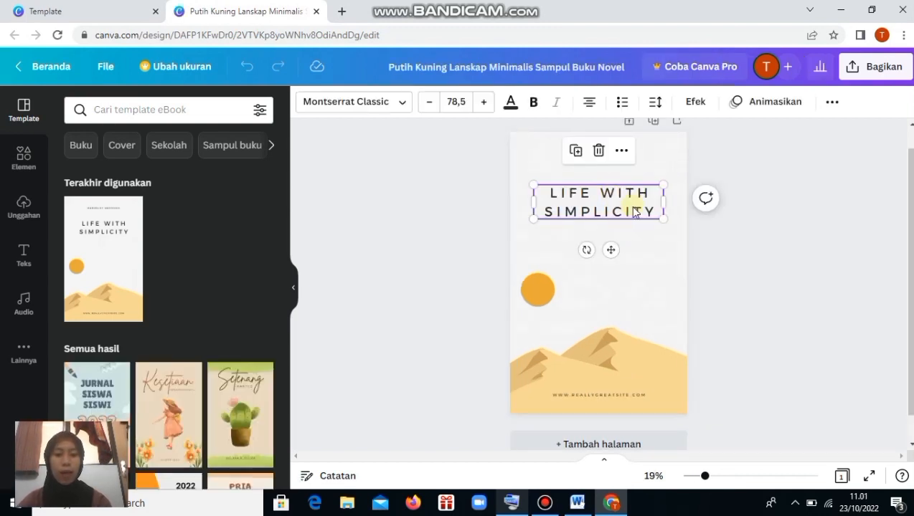
{"action": "left_click", "coordinate": [597, 150]}
{"action": "left_click", "coordinate": [597, 157]}
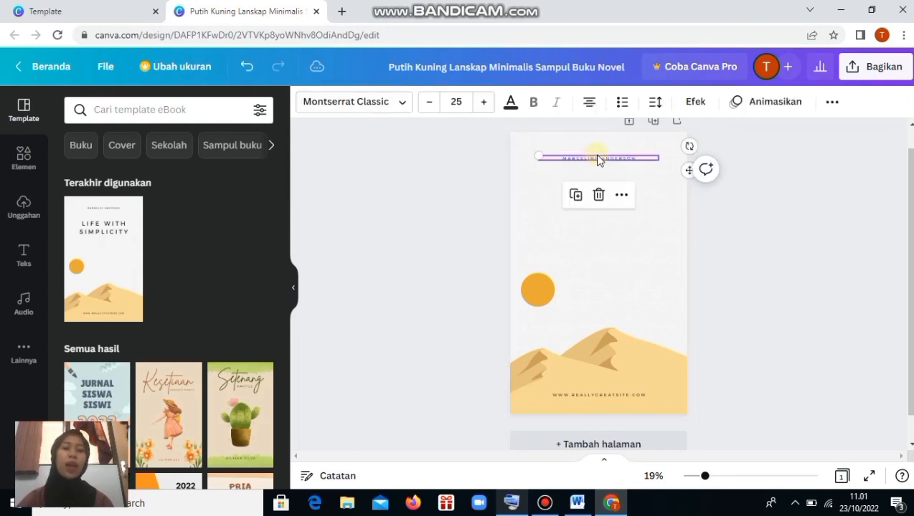
{"action": "left_click", "coordinate": [599, 195]}
Delete the sun-and-dunes illustration and the website text near the bottom of the cover
{"action": "left_click", "coordinate": [536, 287]}
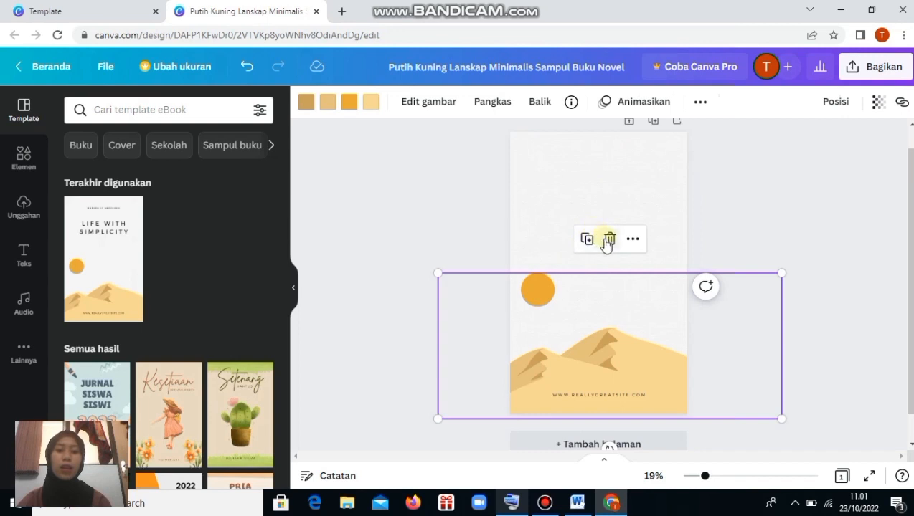
{"action": "left_click", "coordinate": [609, 241]}
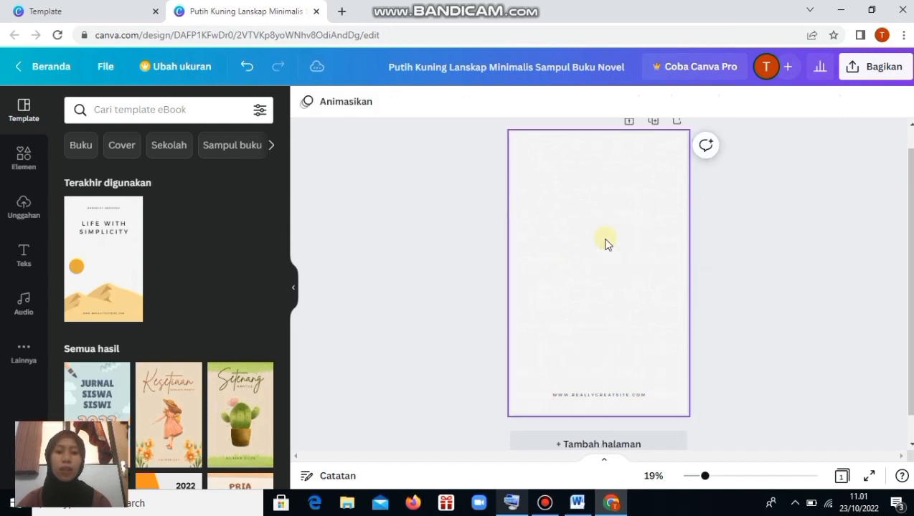
{"action": "left_click", "coordinate": [579, 395]}
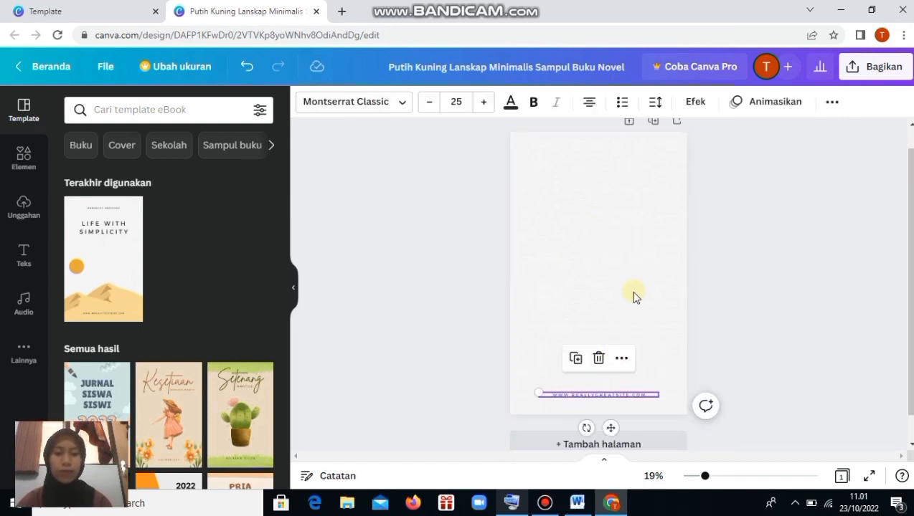
{"action": "left_click", "coordinate": [598, 358]}
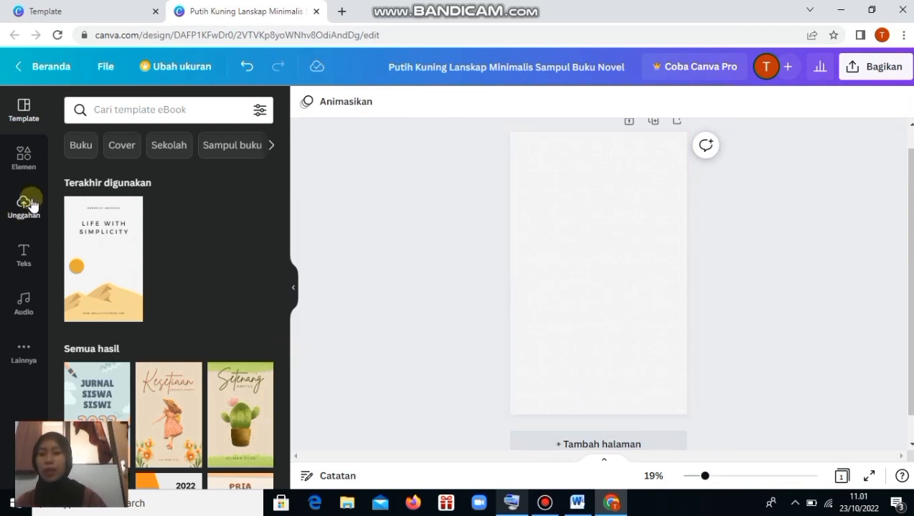
Search the elements library for "pasir" using the on-screen keyboard, and minimize the keyboard
{"action": "left_click", "coordinate": [21, 161]}
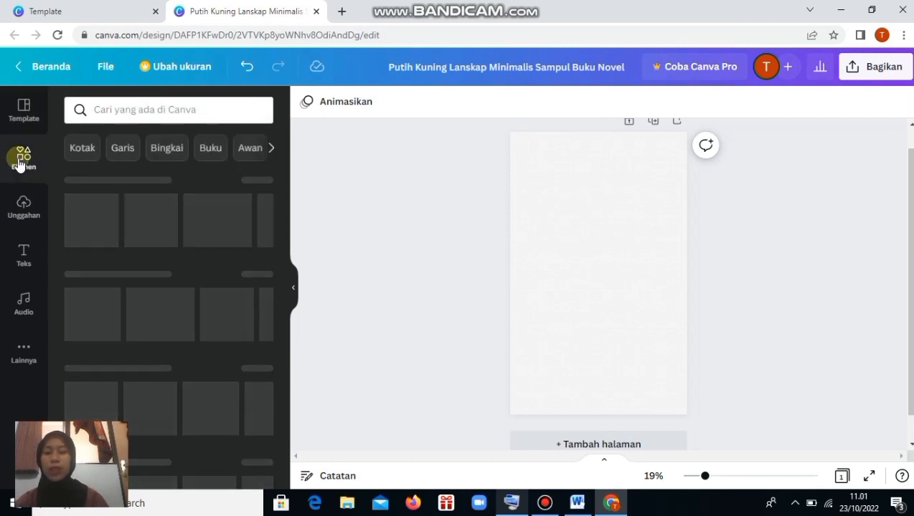
{"action": "left_click", "coordinate": [176, 112]}
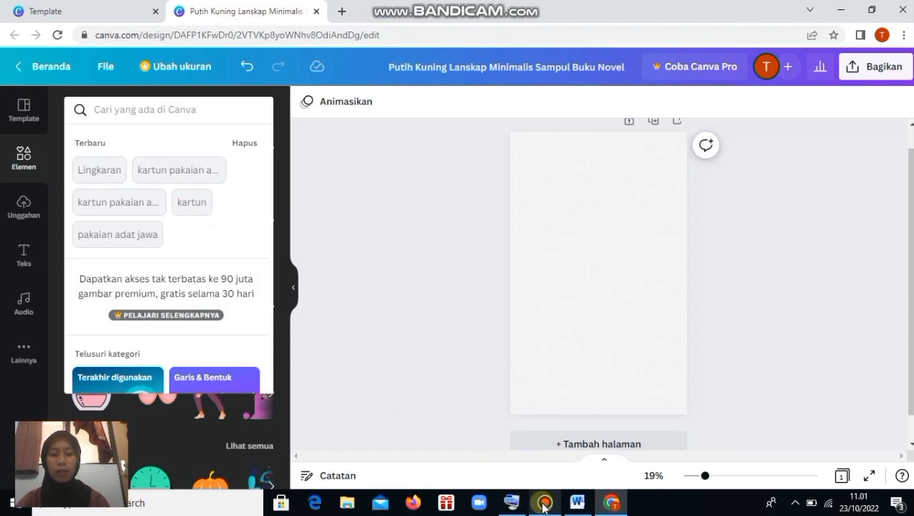
{"action": "left_click", "coordinate": [508, 504]}
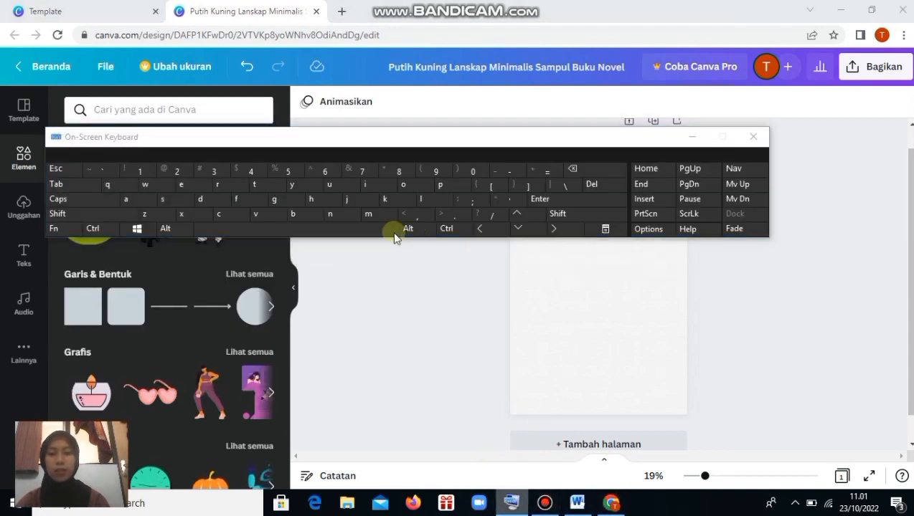
{"action": "left_click", "coordinate": [106, 109]}
{"action": "left_click", "coordinate": [440, 187]}
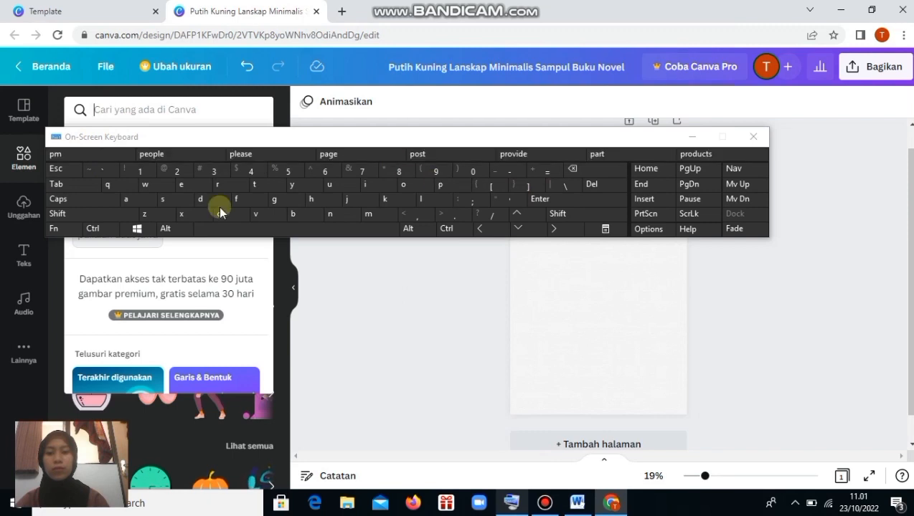
{"action": "left_click", "coordinate": [136, 200]}
{"action": "left_click", "coordinate": [174, 203]}
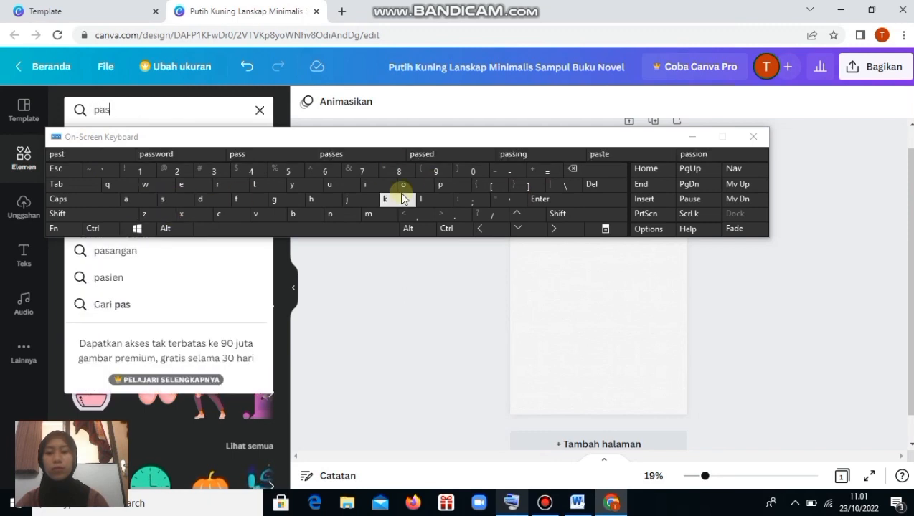
{"action": "left_click", "coordinate": [382, 185]}
{"action": "left_click", "coordinate": [244, 188]}
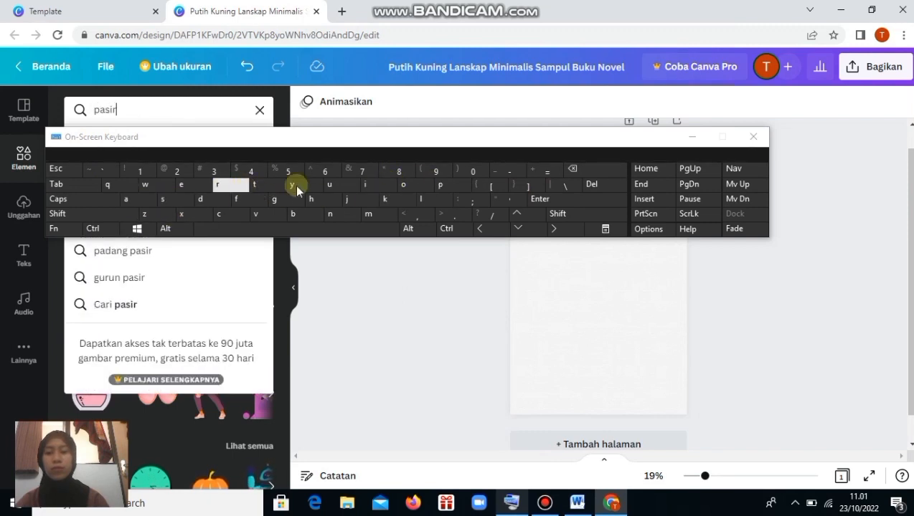
{"action": "left_click", "coordinate": [538, 199]}
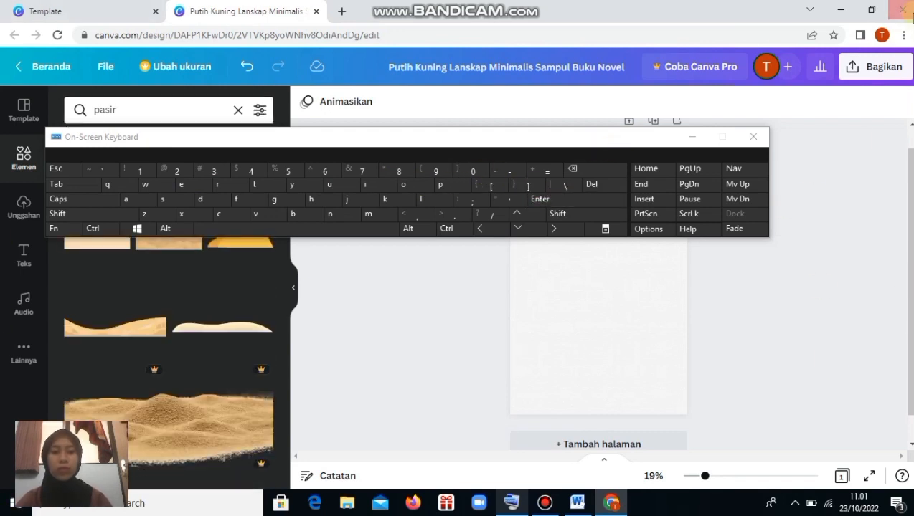
{"action": "left_click", "coordinate": [706, 137]}
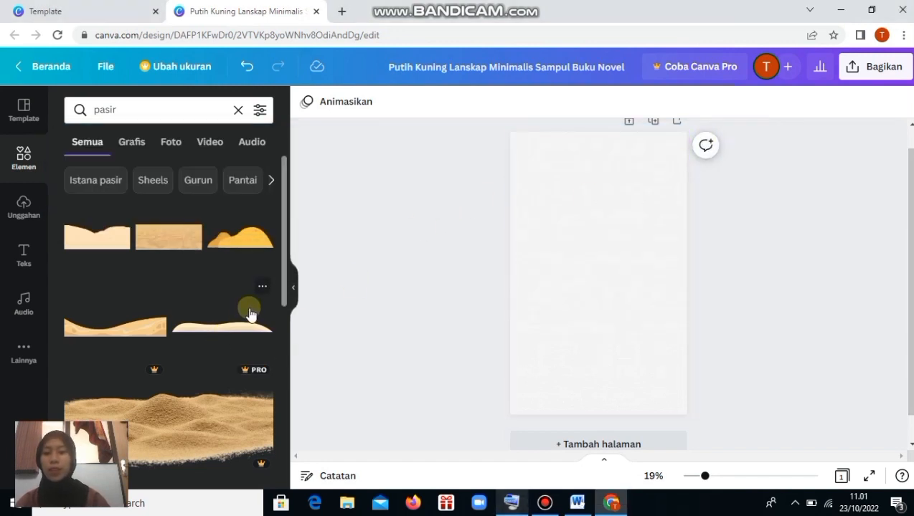
Add the graphic of three palm trees on a sand mound, enlarge it and place it in the cover's lower-left corner
{"action": "scroll", "coordinate": [234, 266], "scroll_direction": "down", "scroll_amount": 6}
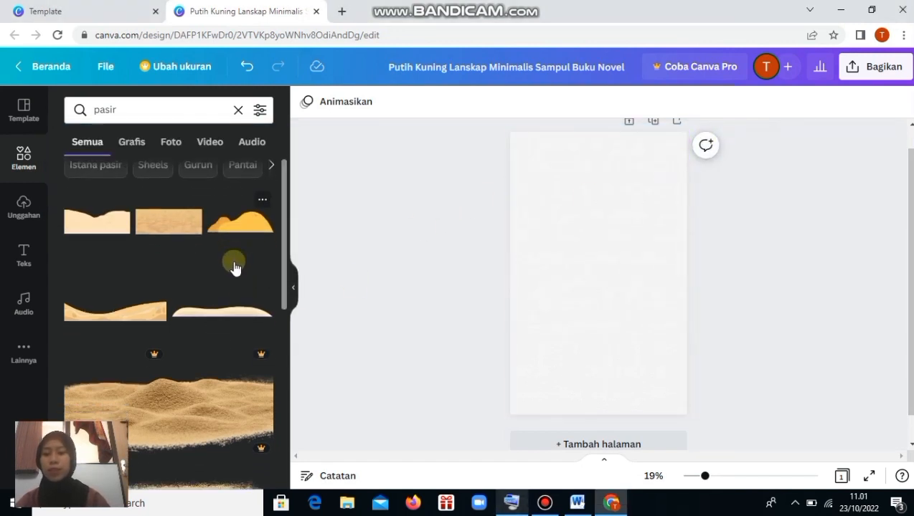
{"action": "scroll", "coordinate": [235, 269], "scroll_direction": "down", "scroll_amount": 1}
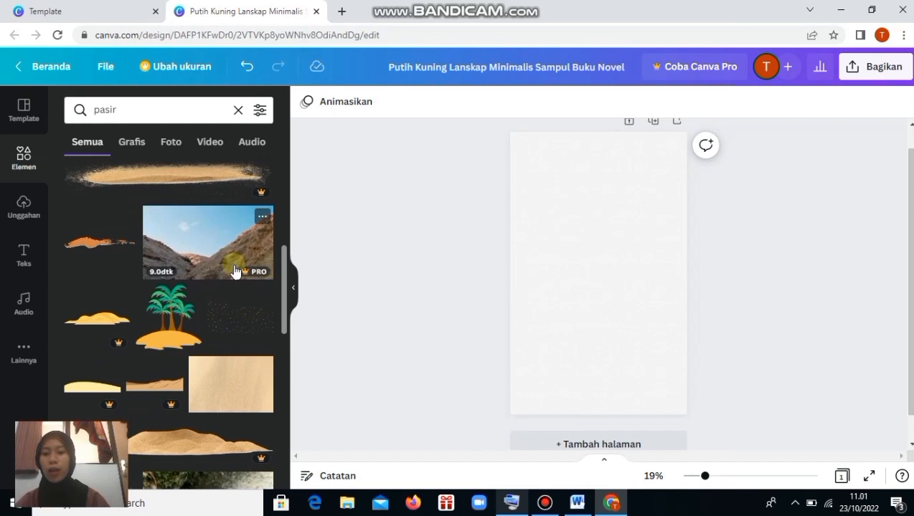
{"action": "left_click", "coordinate": [170, 316]}
{"action": "left_click_drag", "start_coordinate": [632, 308], "coordinate": [691, 365]}
{"action": "left_click_drag", "start_coordinate": [651, 320], "coordinate": [574, 371]}
{"action": "left_click_drag", "start_coordinate": [613, 423], "coordinate": [619, 426]}
{"action": "mouse_move", "coordinate": [592, 379]}
{"action": "left_mouse_down"}
{"action": "mouse_move", "coordinate": [592, 363]}
{"action": "mouse_move", "coordinate": [596, 378]}
{"action": "left_mouse_up"}
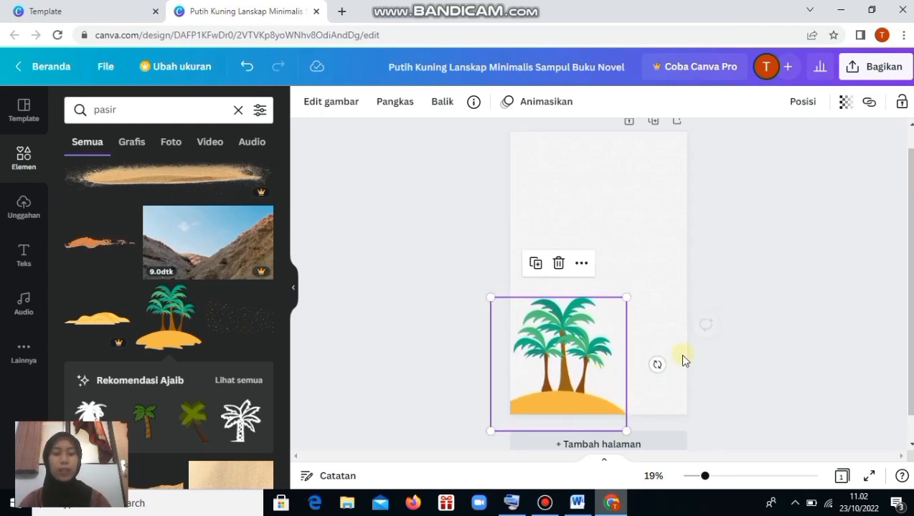
{"action": "left_click", "coordinate": [706, 354]}
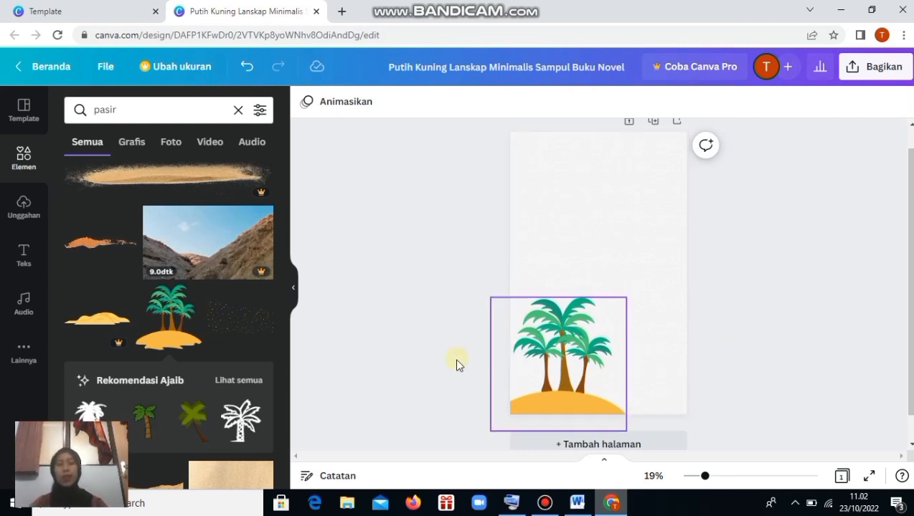
Replace the element search with "pantai" using the on-screen keyboard, run it and minimize the keyboard
{"action": "left_click", "coordinate": [238, 110]}
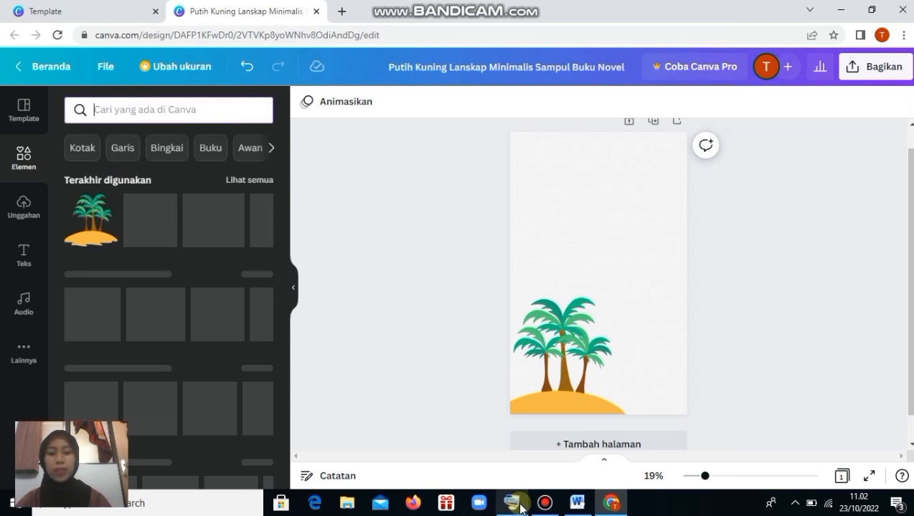
{"action": "left_click", "coordinate": [520, 507]}
{"action": "type", "text": "pan"}
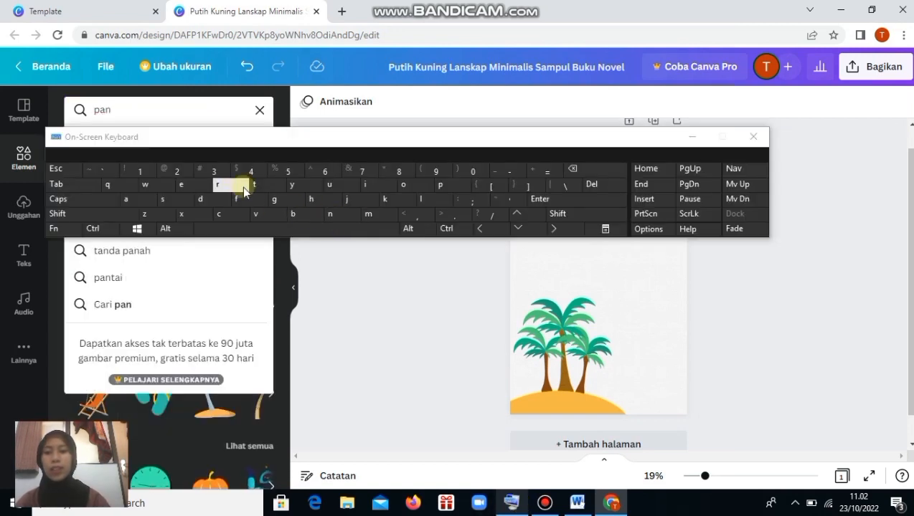
{"action": "left_click", "coordinate": [255, 185]}
{"action": "left_click", "coordinate": [127, 198]}
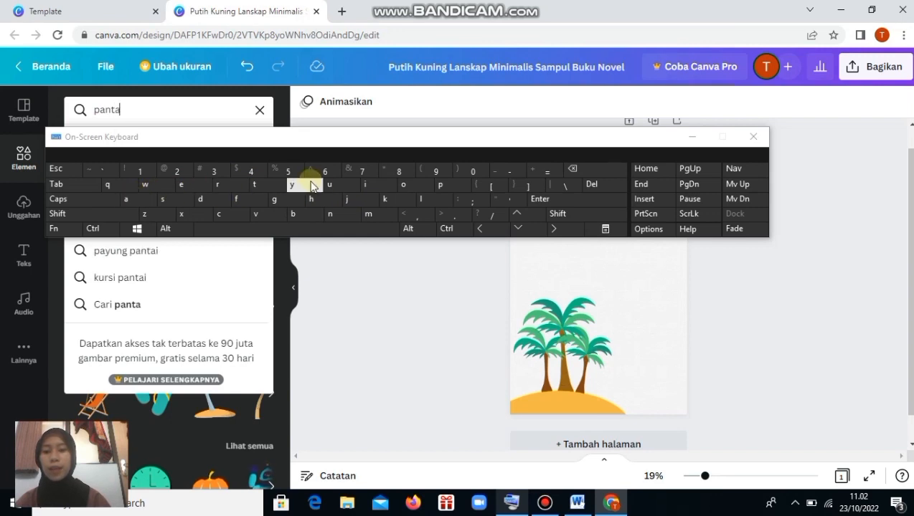
{"action": "left_click", "coordinate": [364, 187]}
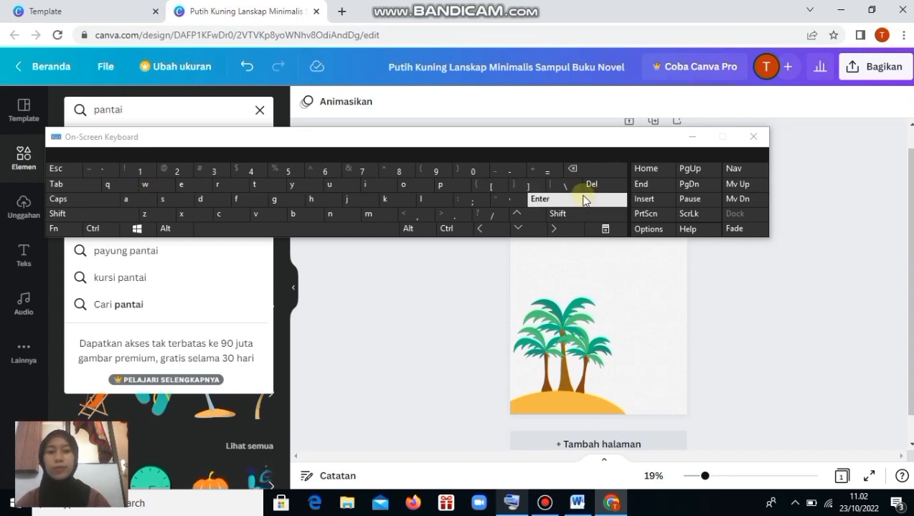
{"action": "left_click", "coordinate": [697, 134]}
{"action": "left_click", "coordinate": [697, 136]}
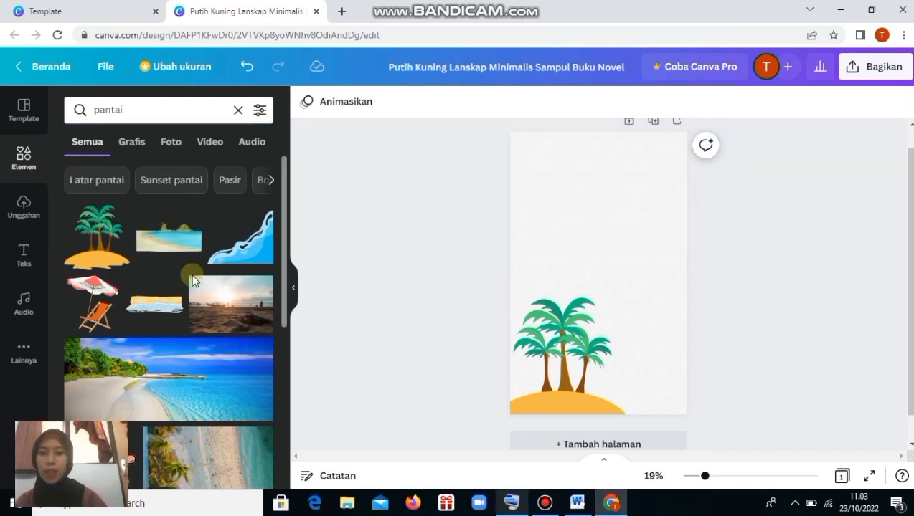
Add the flat beach illustration with blue sky and distant palms, enlarge it and move it to the cover's upper-left corner
{"action": "scroll", "coordinate": [190, 292], "scroll_direction": "down", "scroll_amount": 1}
{"action": "scroll", "coordinate": [189, 294], "scroll_direction": "down", "scroll_amount": 1}
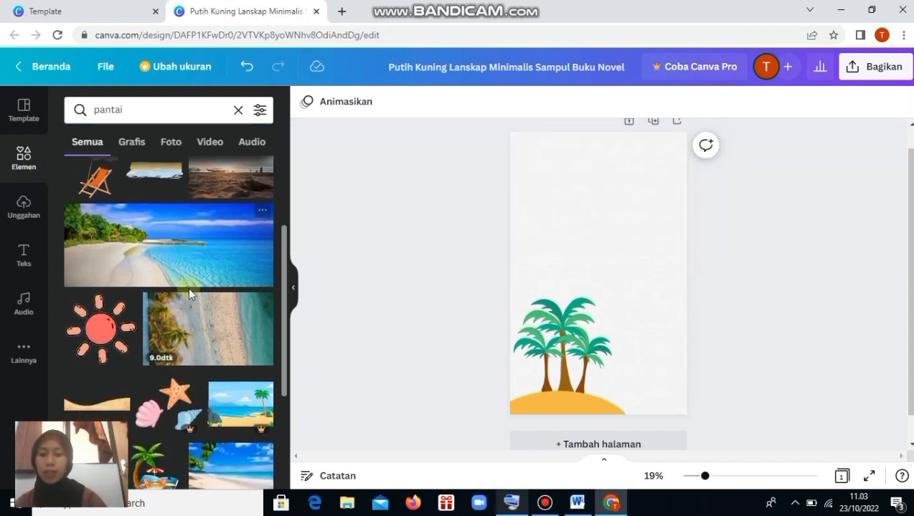
{"action": "scroll", "coordinate": [189, 290], "scroll_direction": "down", "scroll_amount": 3}
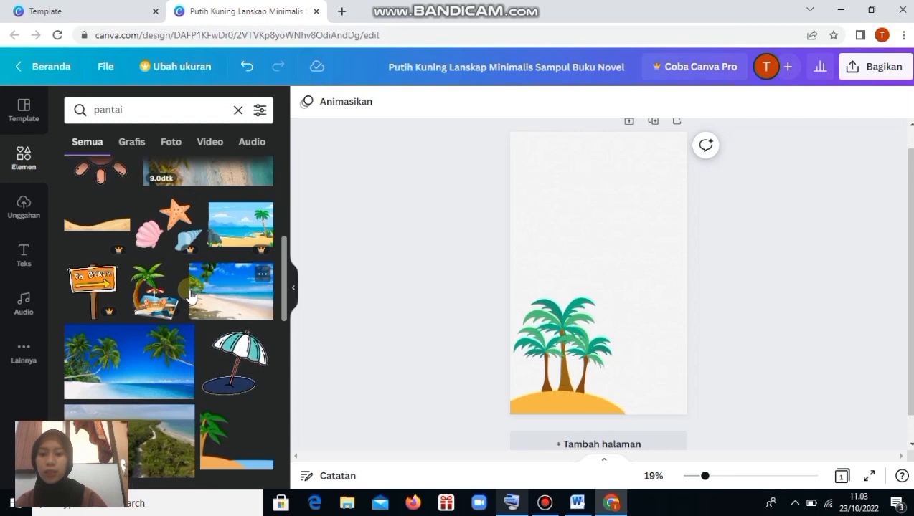
{"action": "scroll", "coordinate": [190, 294], "scroll_direction": "down", "scroll_amount": 1}
{"action": "scroll", "coordinate": [190, 294], "scroll_direction": "down", "scroll_amount": 3}
{"action": "left_click", "coordinate": [237, 307]}
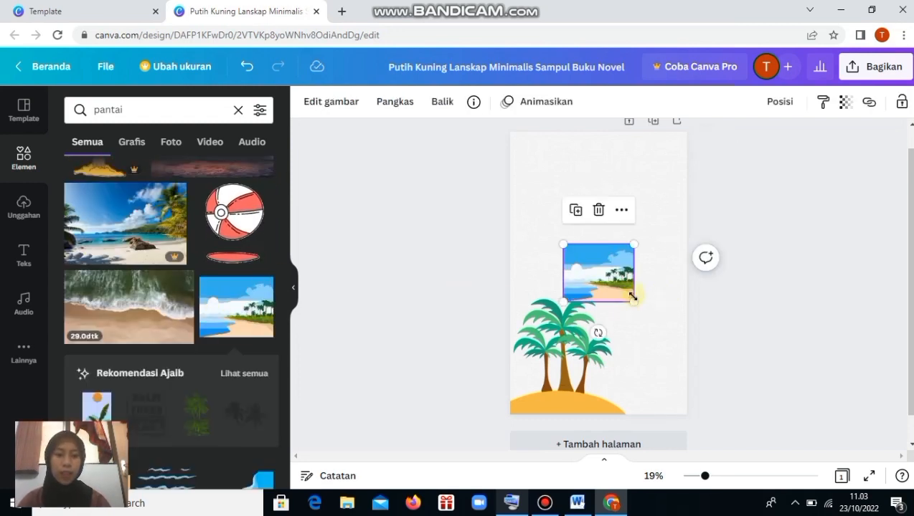
{"action": "left_click_drag", "start_coordinate": [633, 298], "coordinate": [723, 374]}
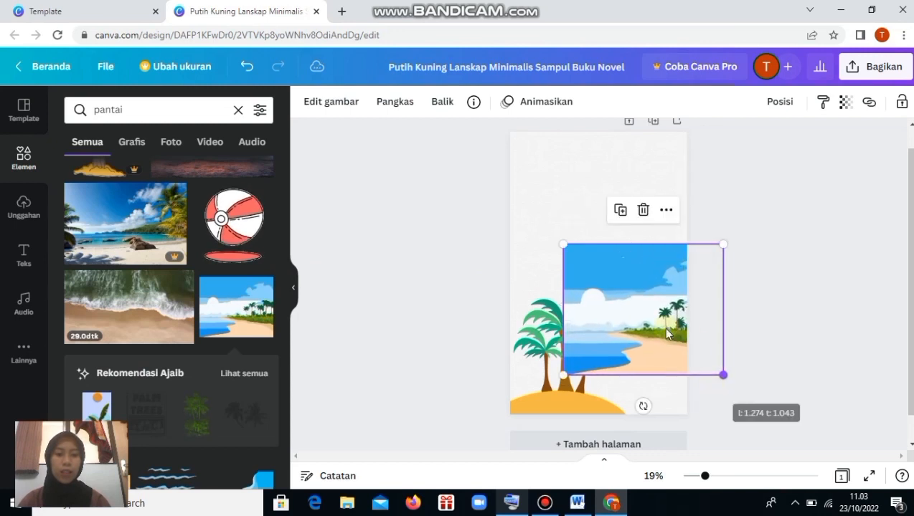
{"action": "left_click_drag", "start_coordinate": [625, 309], "coordinate": [552, 188]}
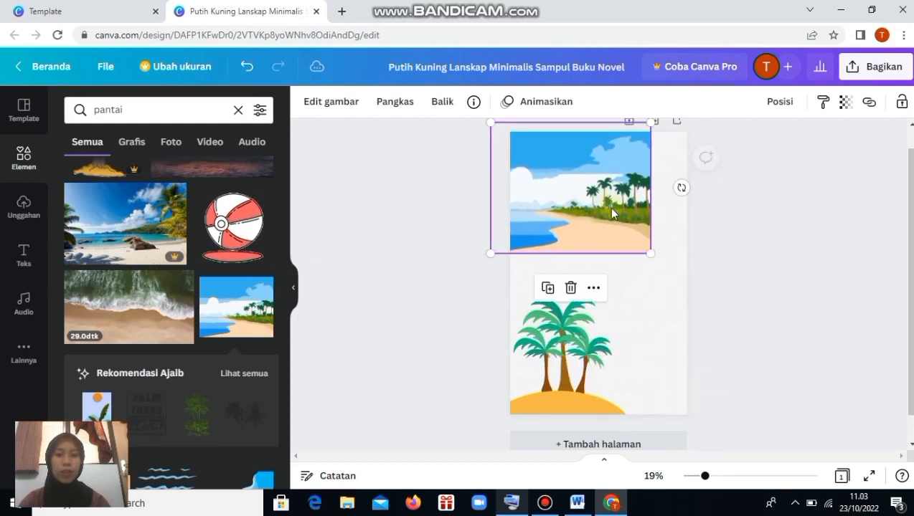
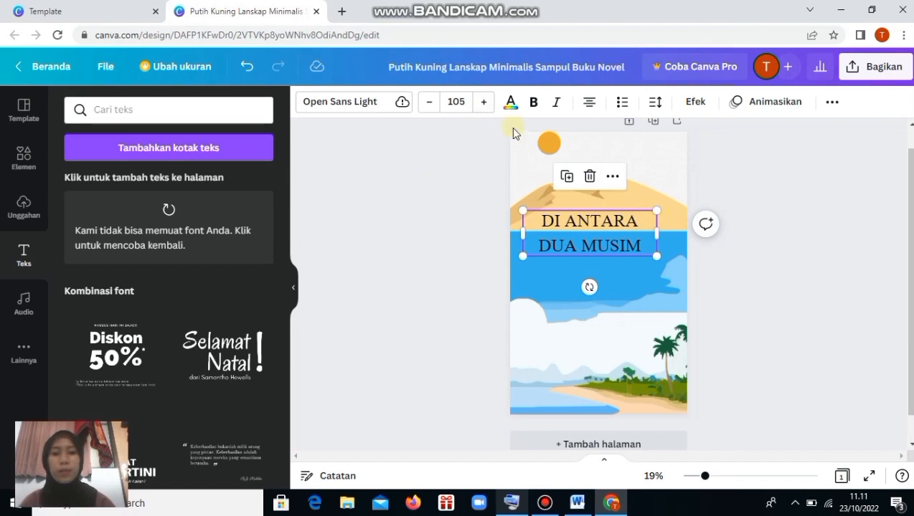
Enlarge the "DI ANTARA DUA MUSIM" title to font size 130 and center it horizontally where the dunes meet the sky
{"action": "left_click", "coordinate": [399, 104]}
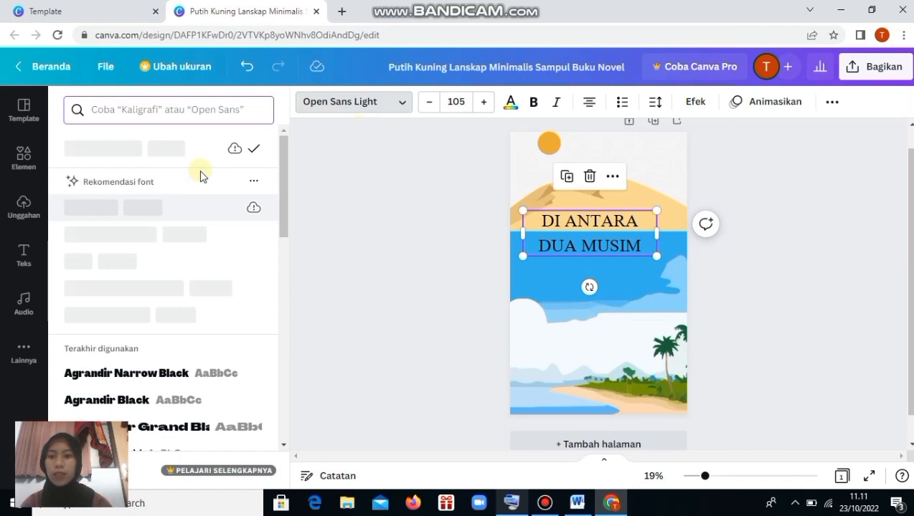
{"action": "left_click_drag", "start_coordinate": [656, 256], "coordinate": [687, 266]}
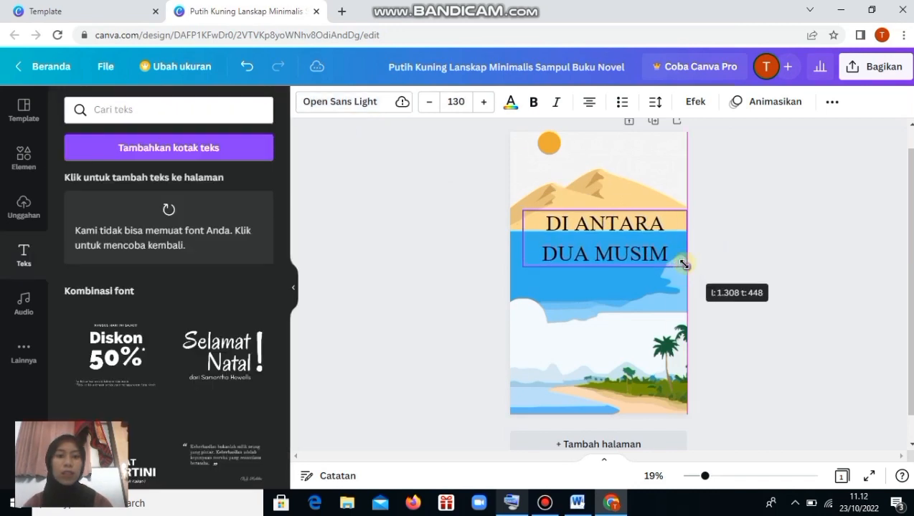
{"action": "left_click_drag", "start_coordinate": [654, 219], "coordinate": [649, 213]}
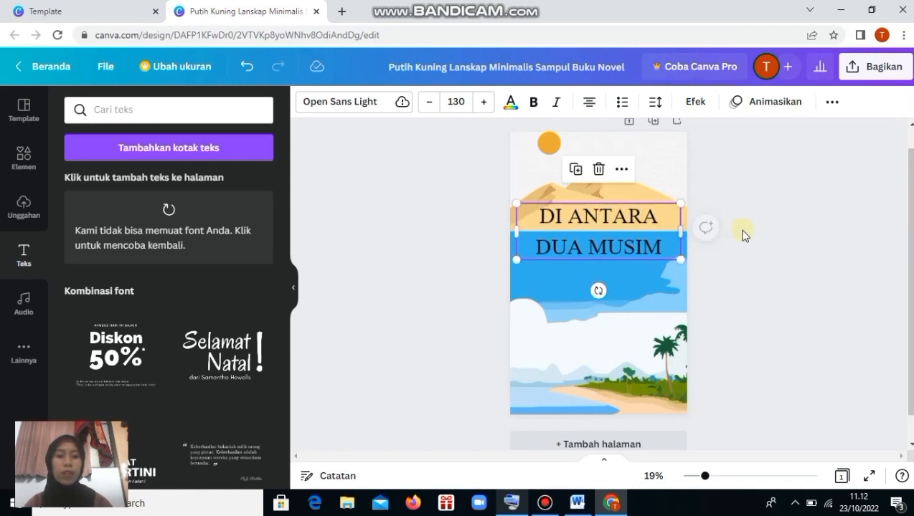
{"action": "left_click", "coordinate": [735, 243]}
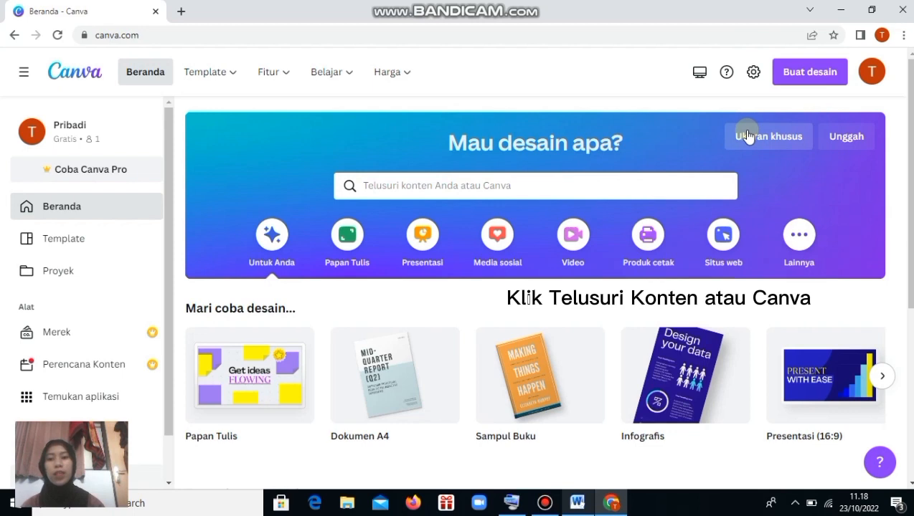
Search the home page templates for "Presentasi (16:9)" and browse the resulting designs
{"action": "scroll", "coordinate": [717, 122], "scroll_direction": "down", "scroll_amount": 3}
{"action": "left_click", "coordinate": [609, 68]}
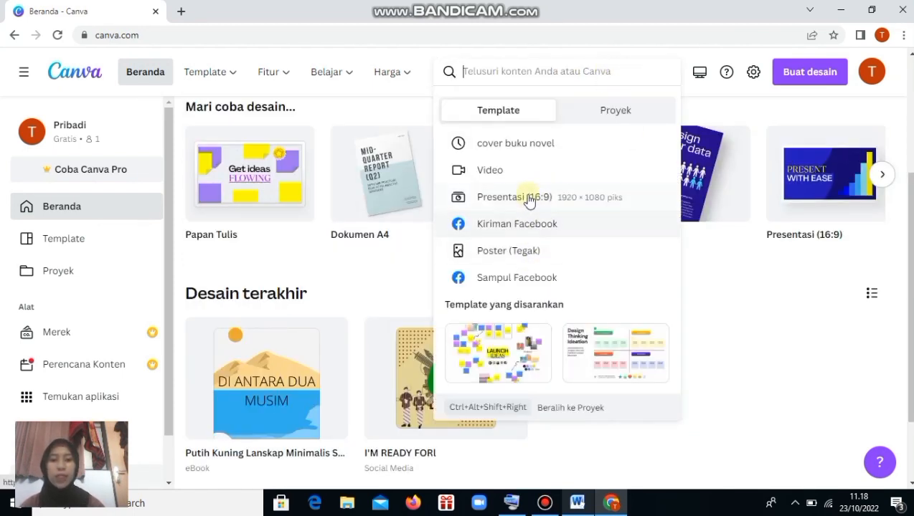
{"action": "left_click", "coordinate": [529, 198]}
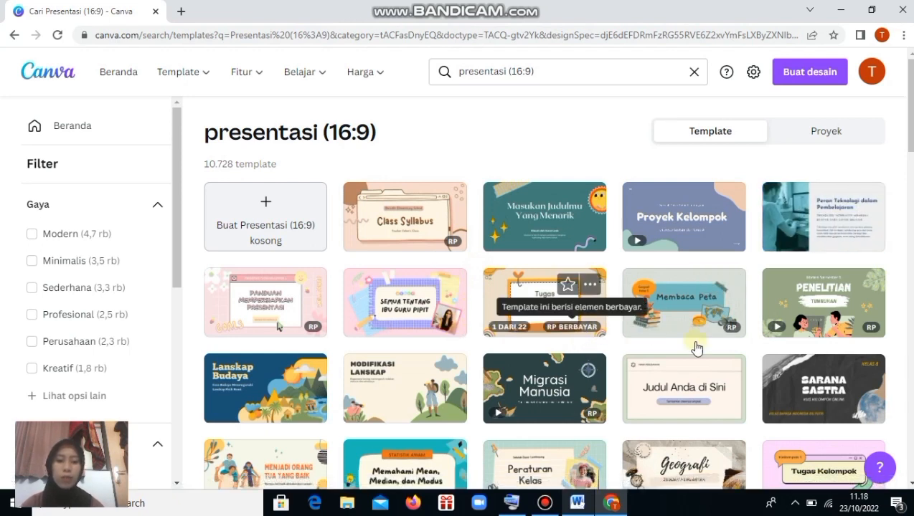
{"action": "scroll", "coordinate": [688, 407], "scroll_direction": "down", "scroll_amount": 1}
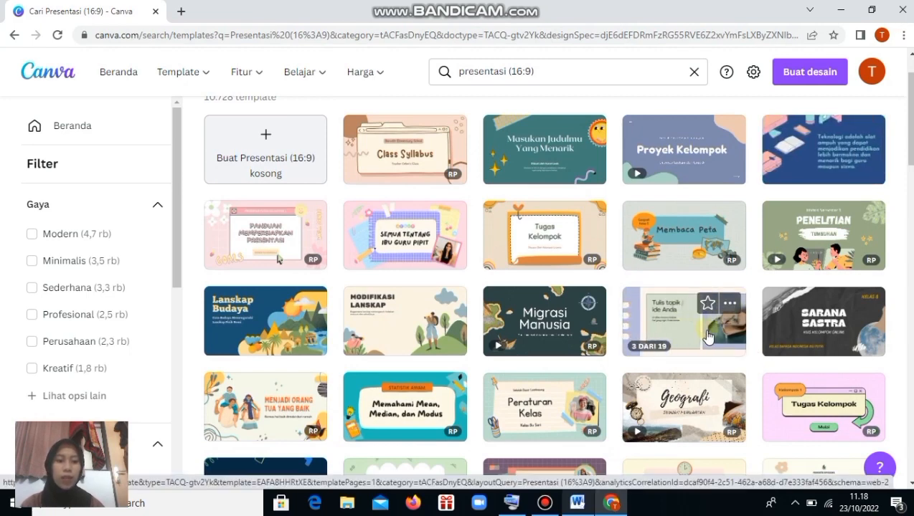
{"action": "scroll", "coordinate": [707, 337], "scroll_direction": "down", "scroll_amount": 2}
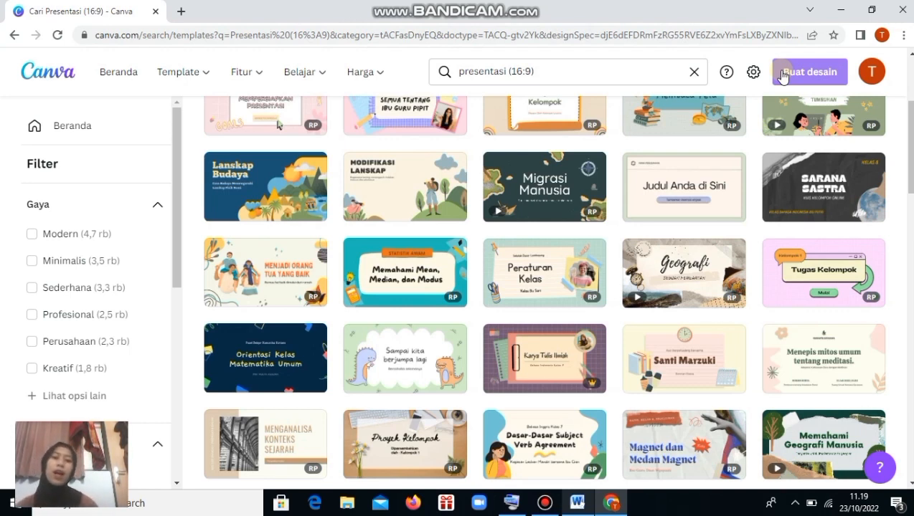
Browse the 16:9 presentation templates and open the brown and orange "Fesyen Mintmade" cover design for editing
{"action": "scroll", "coordinate": [630, 247], "scroll_direction": "down", "scroll_amount": 1}
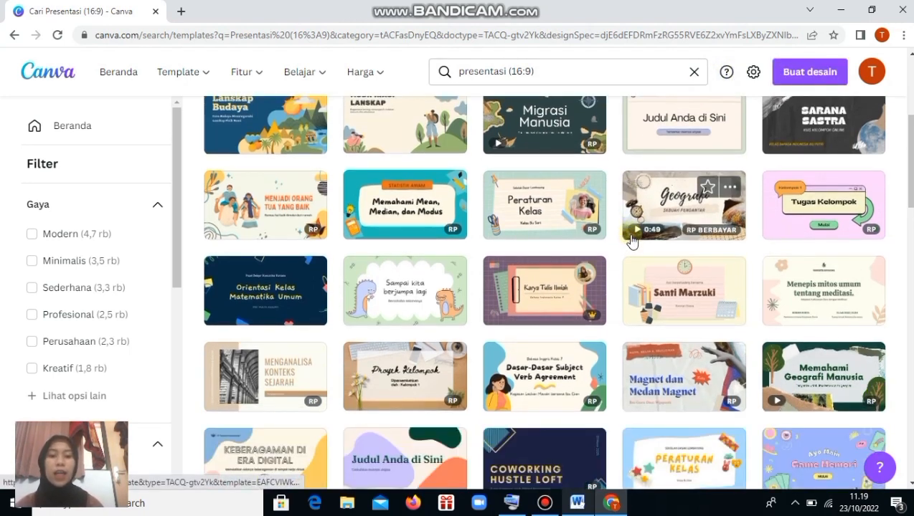
{"action": "scroll", "coordinate": [630, 242], "scroll_direction": "down", "scroll_amount": 2}
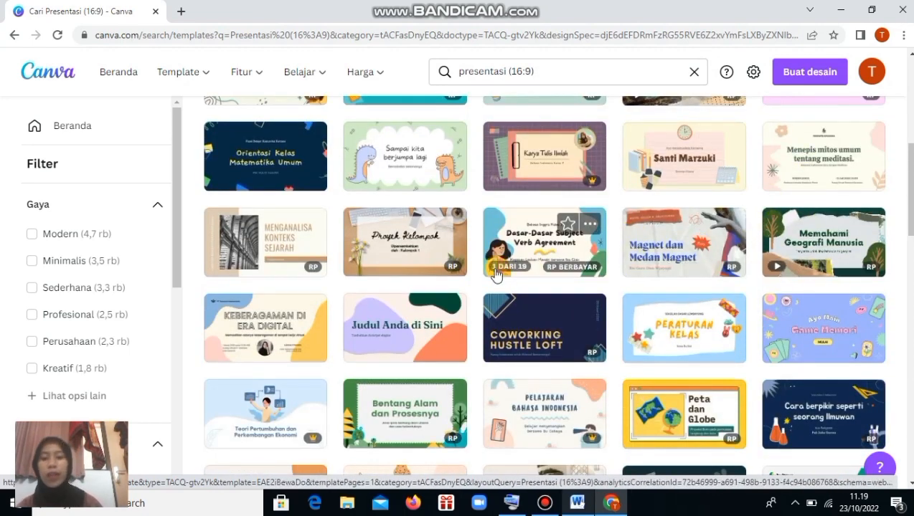
{"action": "scroll", "coordinate": [687, 293], "scroll_direction": "down", "scroll_amount": 2}
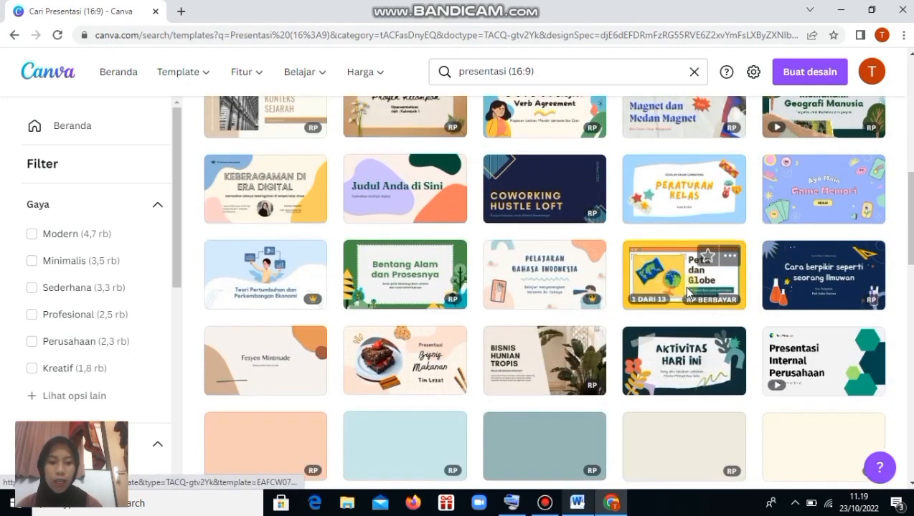
{"action": "scroll", "coordinate": [687, 292], "scroll_direction": "down", "scroll_amount": 1}
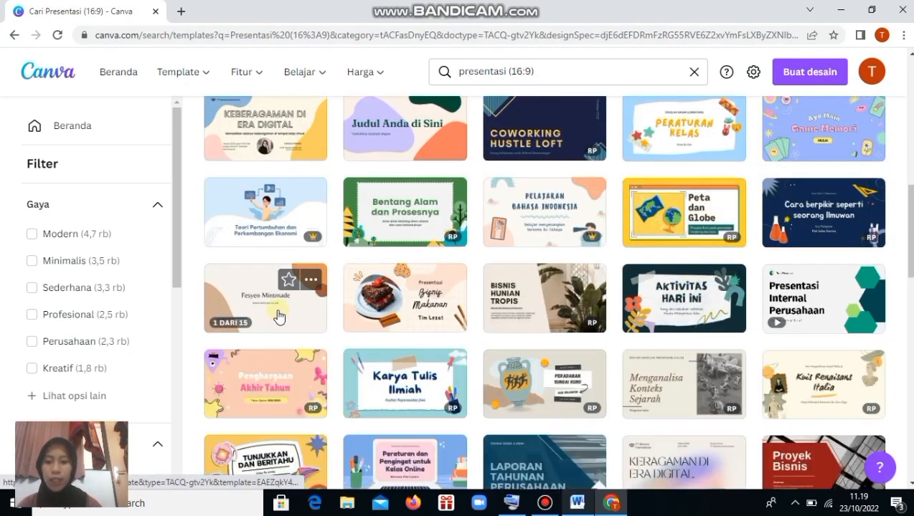
{"action": "left_click", "coordinate": [279, 317]}
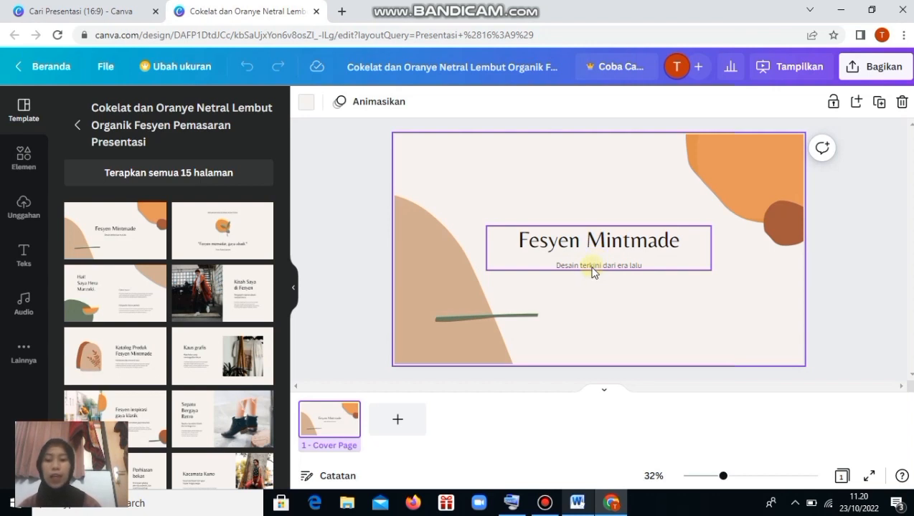
Change the cover page's text to only "JARINGAN LAN", without a subtitle, and add a blank second page
{"action": "left_click", "coordinate": [626, 251]}
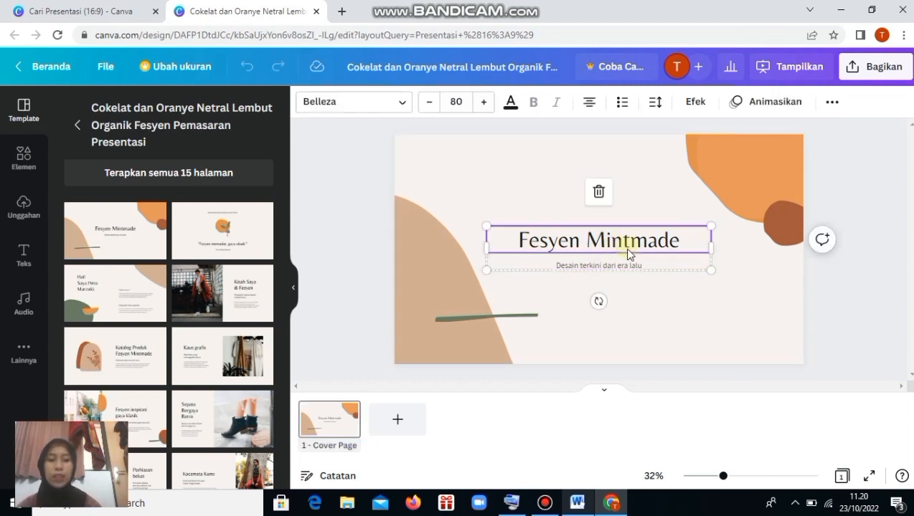
{"action": "double_click", "coordinate": [699, 238]}
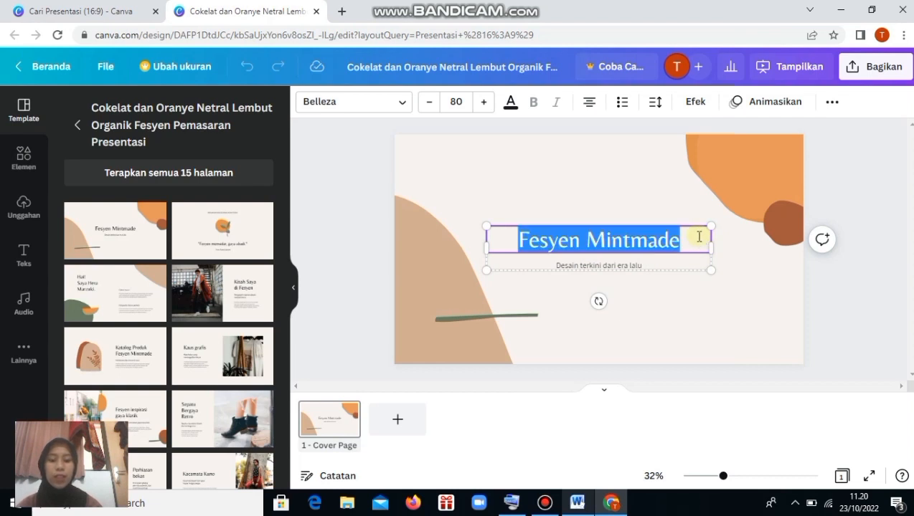
{"action": "left_click", "coordinate": [509, 499]}
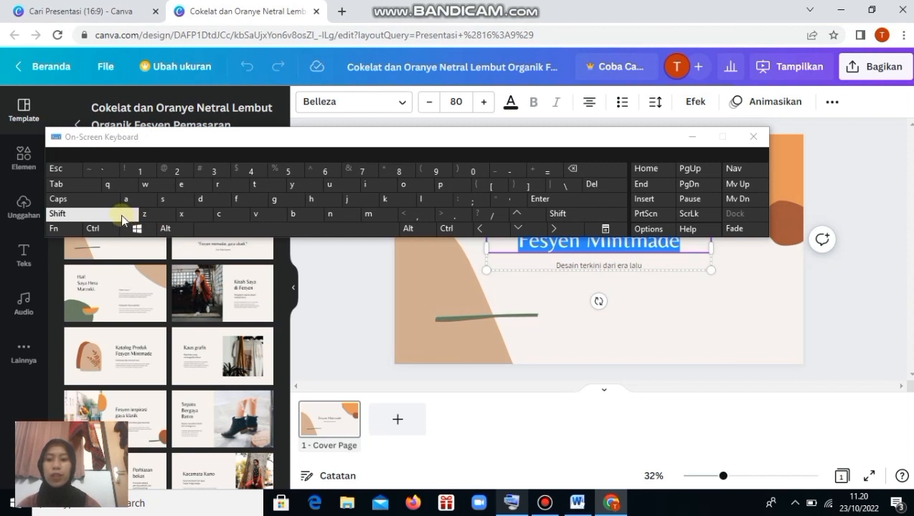
{"action": "left_click", "coordinate": [120, 214]}
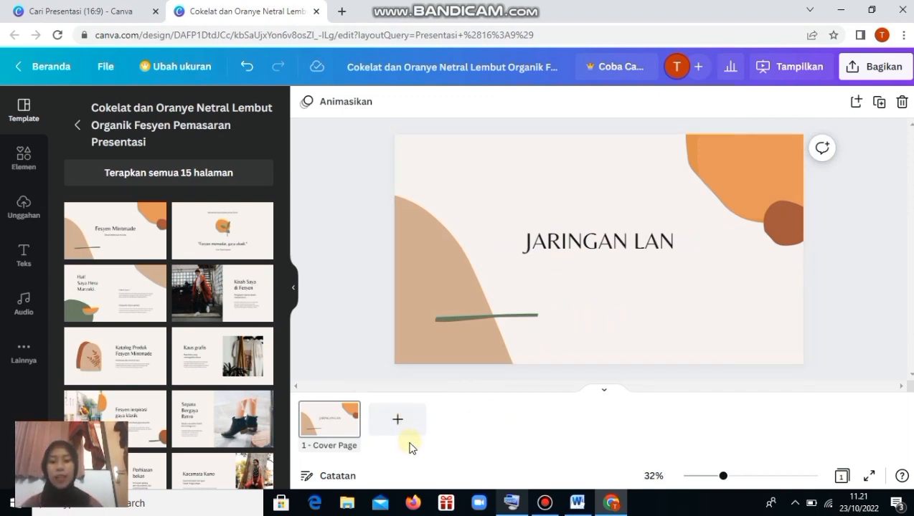
{"action": "left_click", "coordinate": [400, 420]}
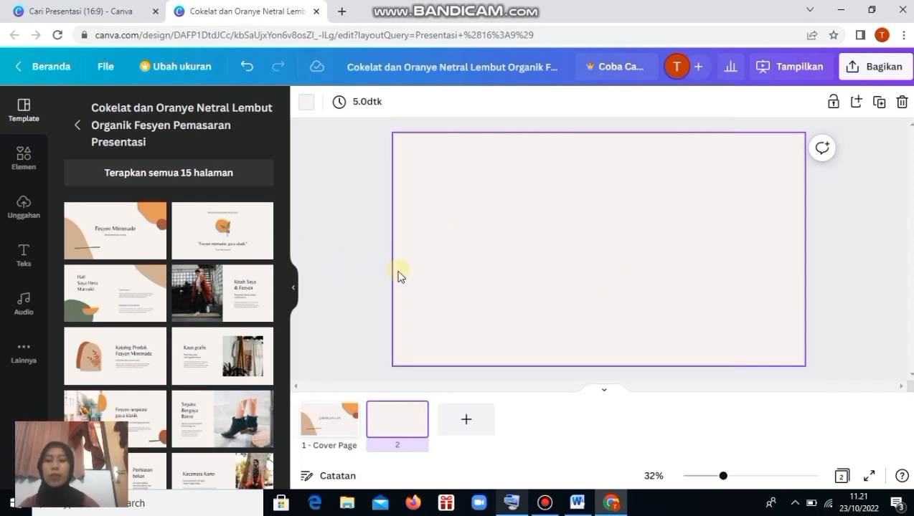
{"action": "left_click", "coordinate": [351, 411]}
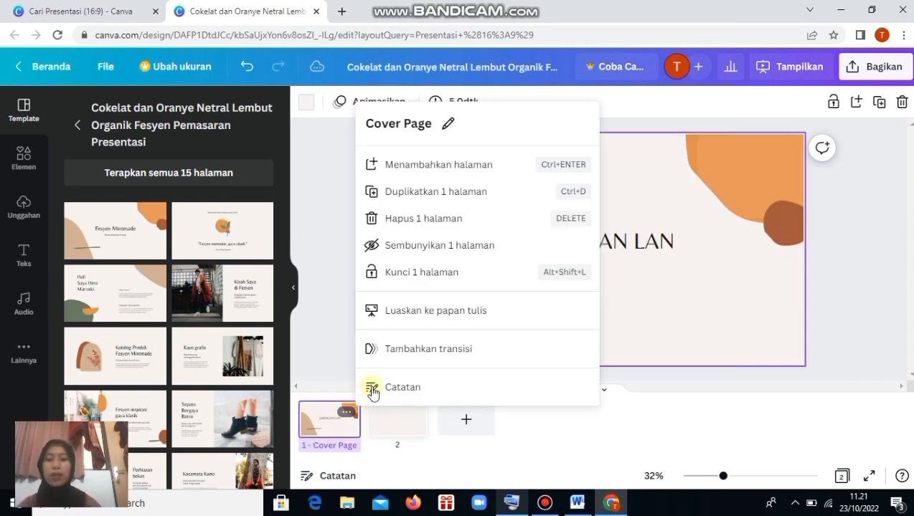
{"action": "left_click", "coordinate": [638, 228]}
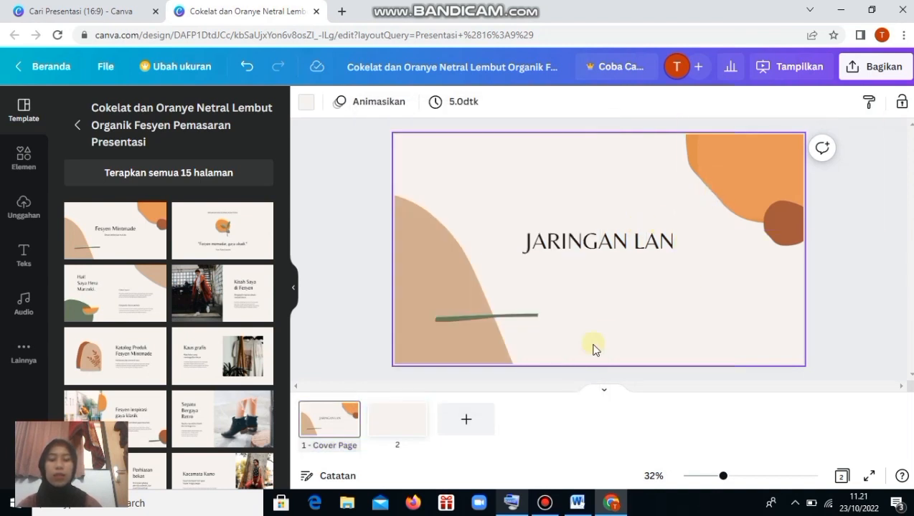
{"action": "left_click", "coordinate": [752, 205]}
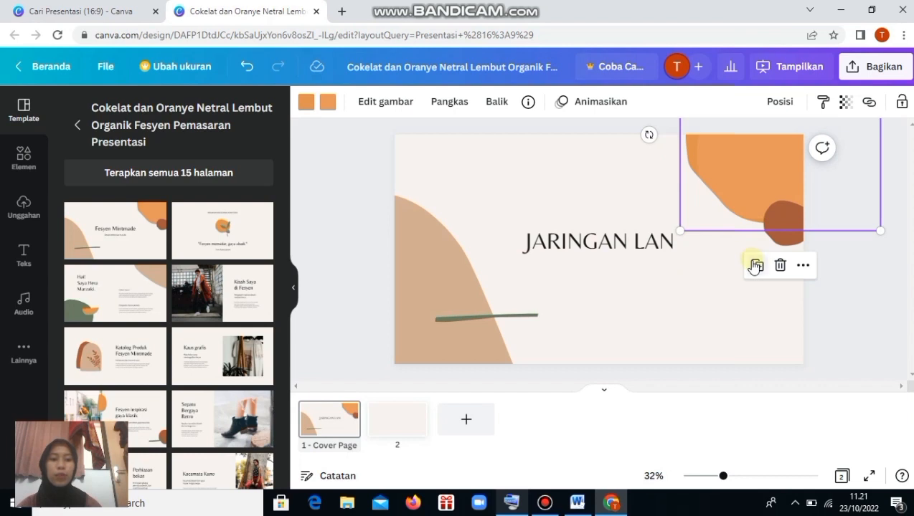
{"action": "left_click_drag", "start_coordinate": [721, 205], "coordinate": [674, 343]}
{"action": "left_click", "coordinate": [408, 427]}
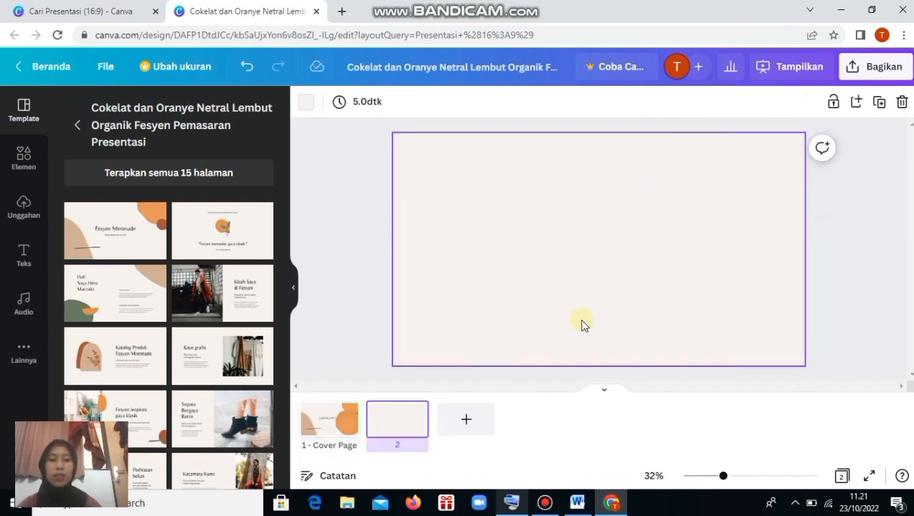
{"action": "left_click", "coordinate": [343, 419]}
{"action": "left_click", "coordinate": [718, 236]}
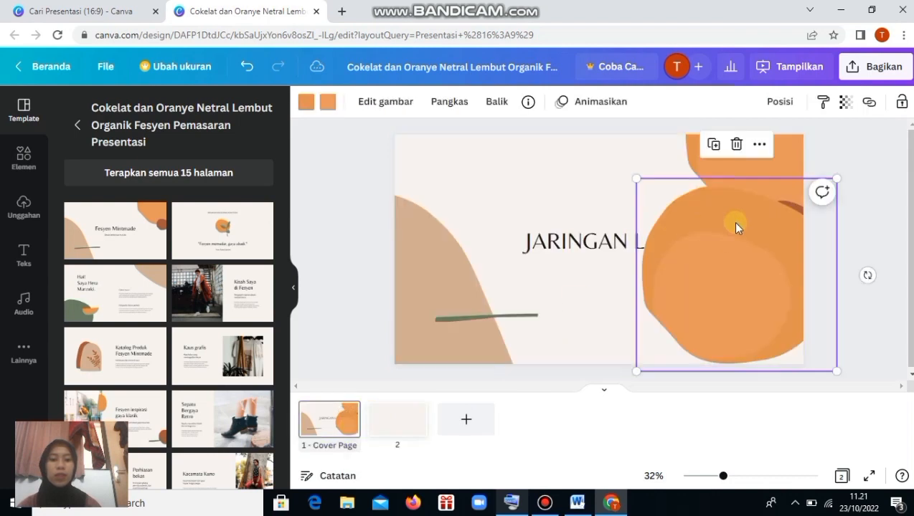
{"action": "left_click", "coordinate": [734, 148]}
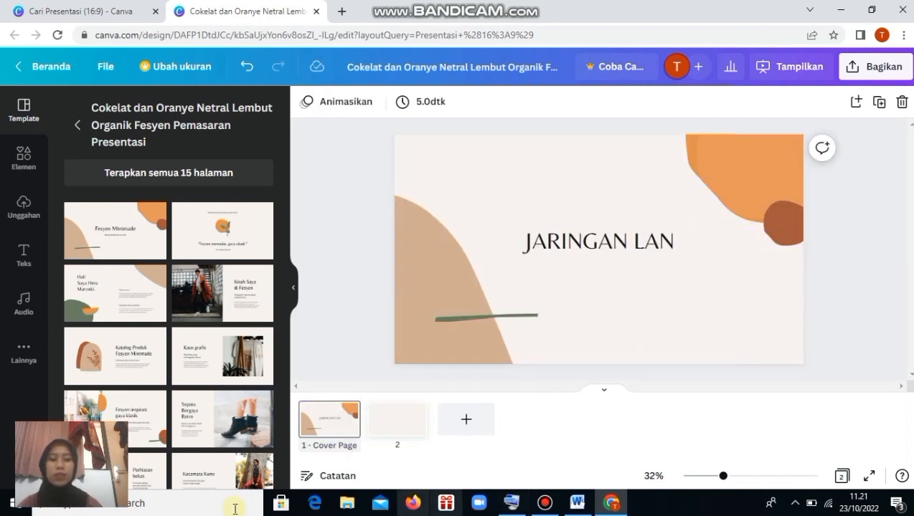
Add the orange rounded graphic to page 2 and place it partly off the page at the lower-left corner
{"action": "left_click", "coordinate": [425, 429]}
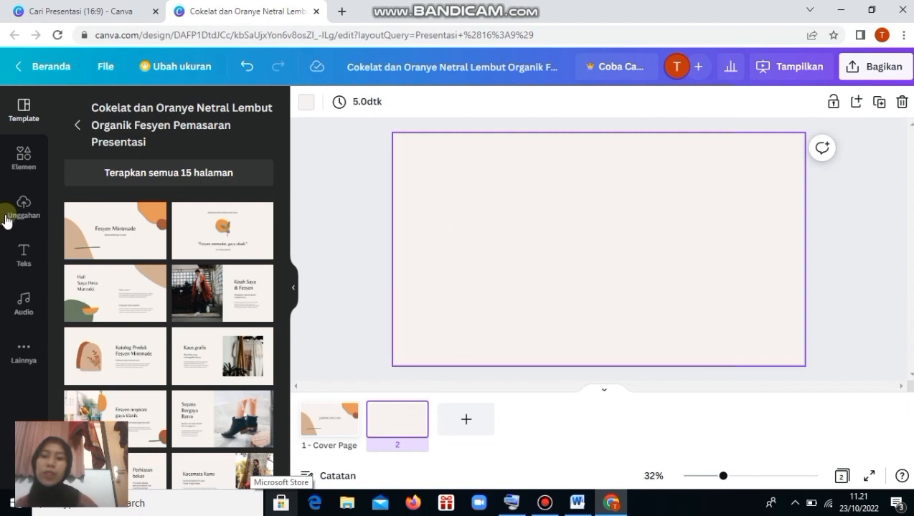
{"action": "left_click", "coordinate": [34, 164]}
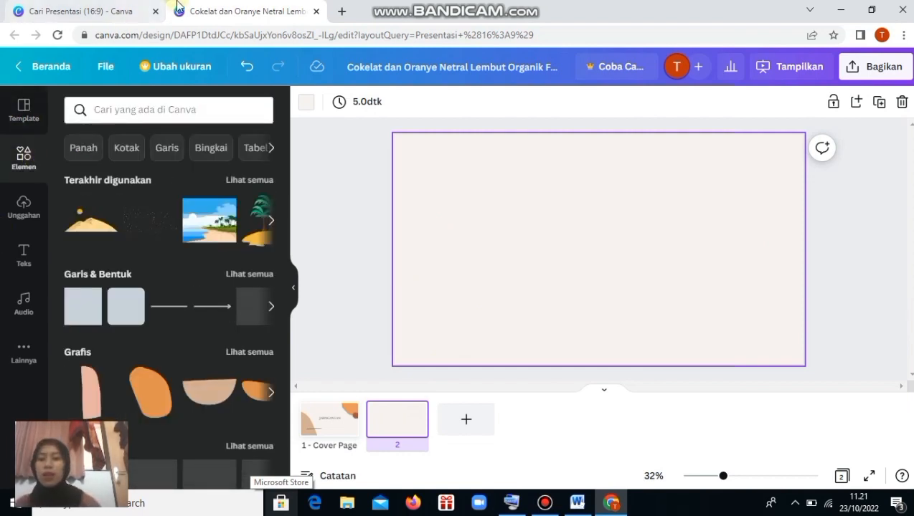
{"action": "scroll", "coordinate": [137, 444], "scroll_direction": "down", "scroll_amount": 1}
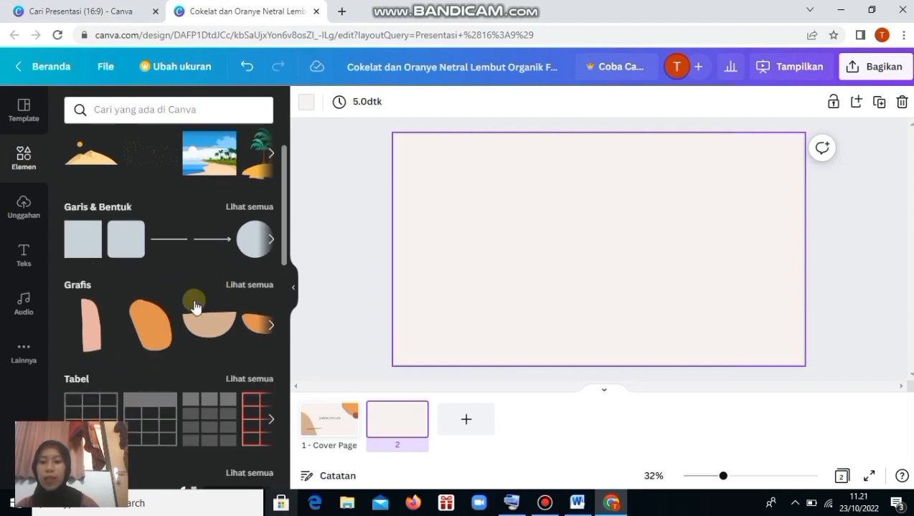
{"action": "left_click", "coordinate": [150, 340]}
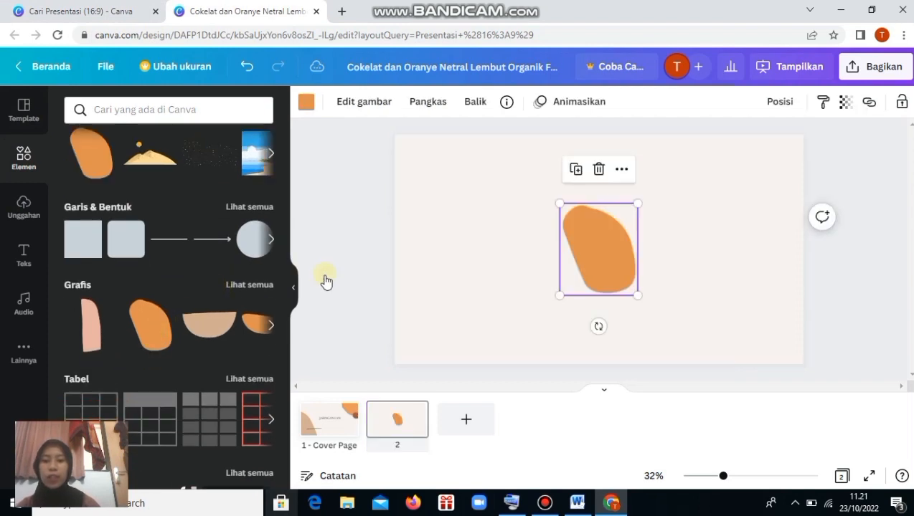
{"action": "left_click_drag", "start_coordinate": [626, 271], "coordinate": [433, 349]}
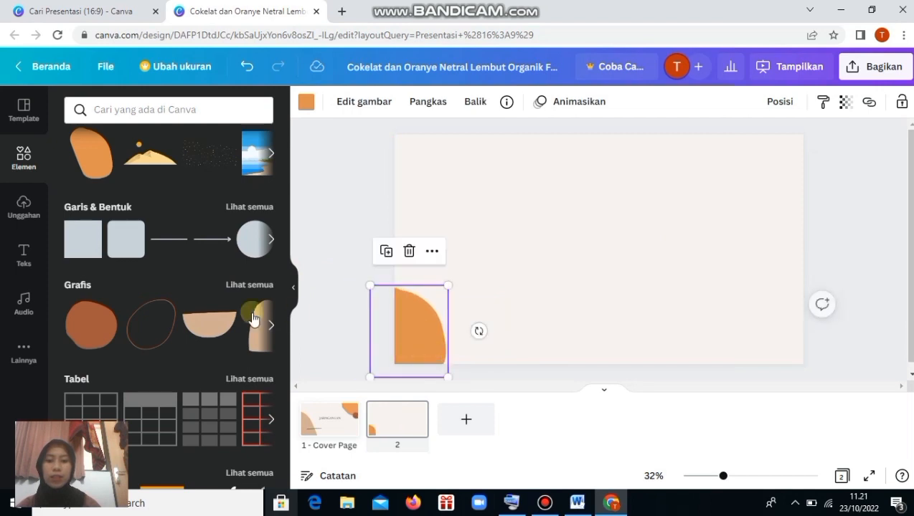
Add the brown round graphic to page 2 at the bottom edge, overlapping the orange shape in the lower-left corner
{"action": "left_click", "coordinate": [106, 330]}
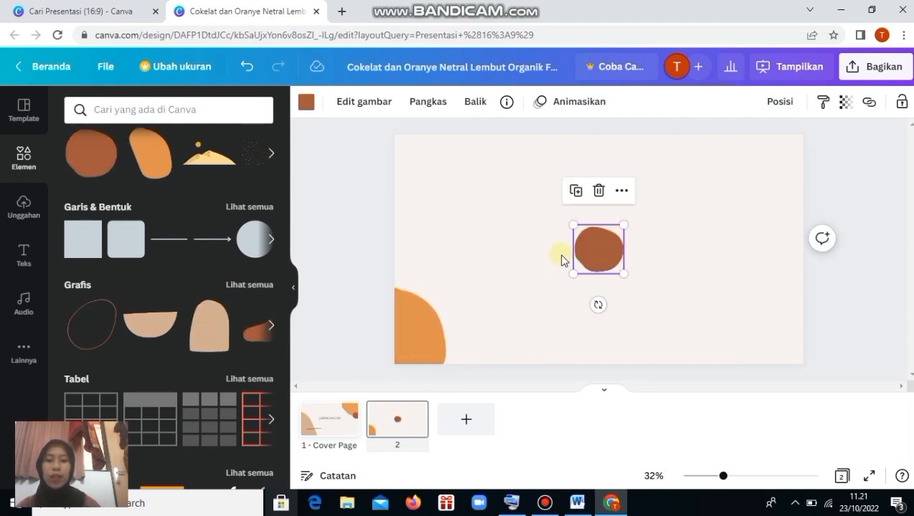
{"action": "left_click_drag", "start_coordinate": [597, 259], "coordinate": [520, 356]}
{"action": "mouse_move", "coordinate": [439, 375]}
{"action": "left_mouse_down"}
{"action": "mouse_move", "coordinate": [393, 352]}
{"action": "mouse_move", "coordinate": [441, 361]}
{"action": "left_mouse_up"}
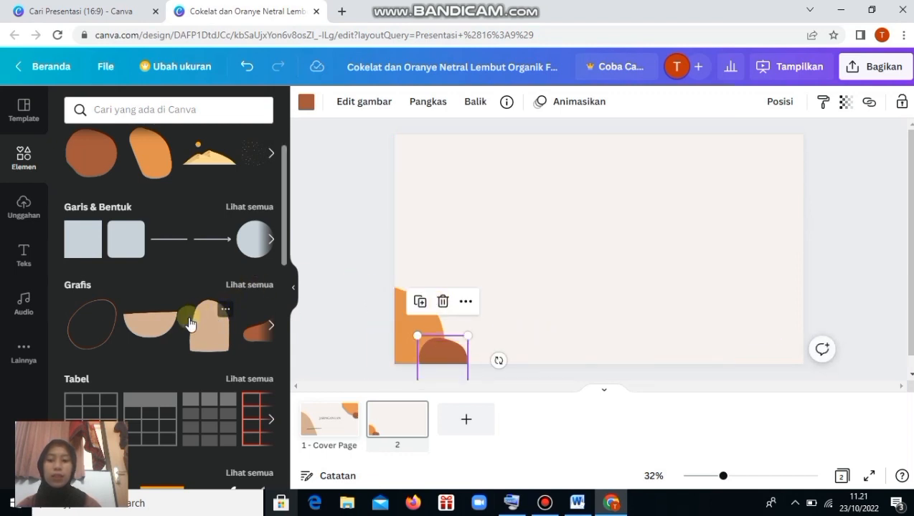
Browse all graphics and add another orange rounded shape, partly off the page, at page 2's upper-right corner
{"action": "scroll", "coordinate": [197, 322], "scroll_direction": "down", "scroll_amount": 2}
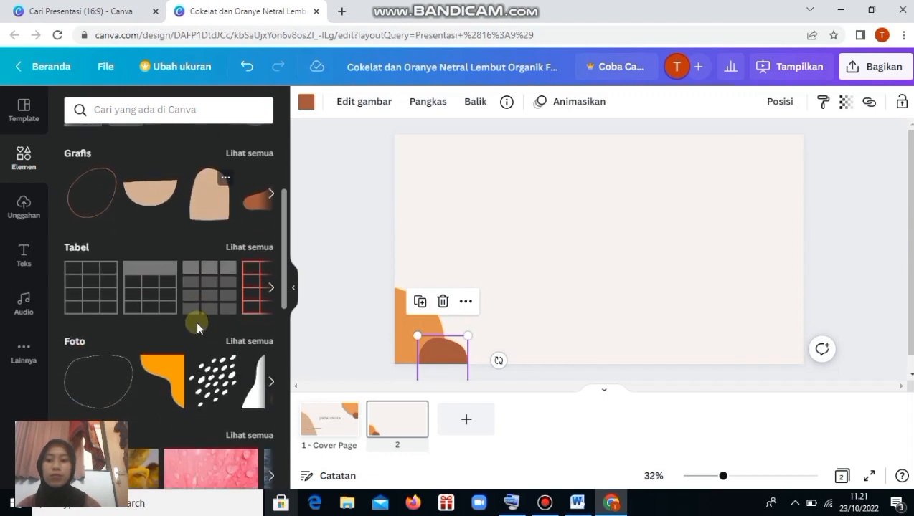
{"action": "scroll", "coordinate": [198, 322], "scroll_direction": "up", "scroll_amount": 3}
{"action": "left_click", "coordinate": [248, 350]}
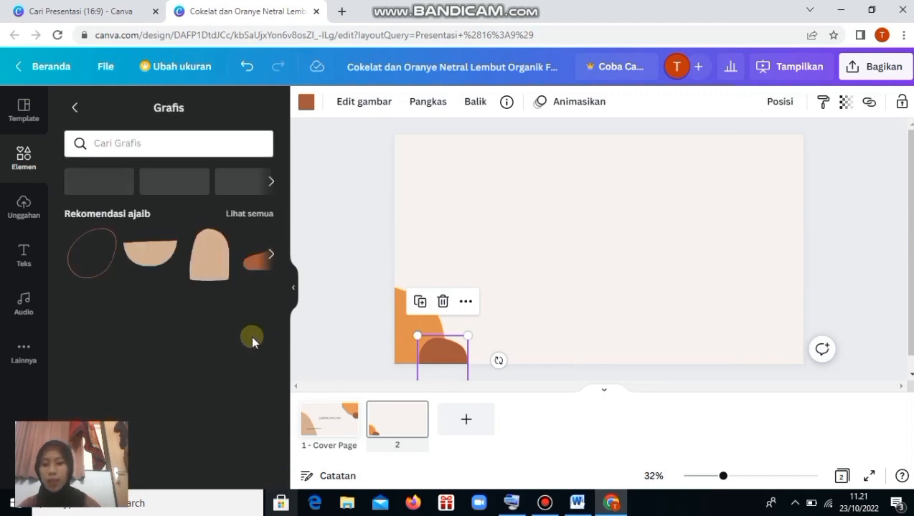
{"action": "scroll", "coordinate": [217, 325], "scroll_direction": "down", "scroll_amount": 2}
{"action": "scroll", "coordinate": [220, 338], "scroll_direction": "down", "scroll_amount": 10}
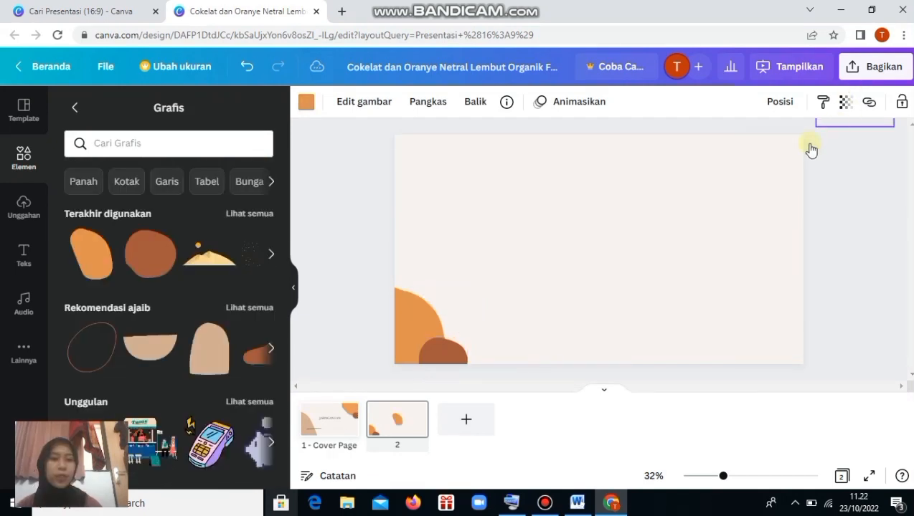
{"action": "left_click_drag", "start_coordinate": [809, 147], "coordinate": [767, 148]}
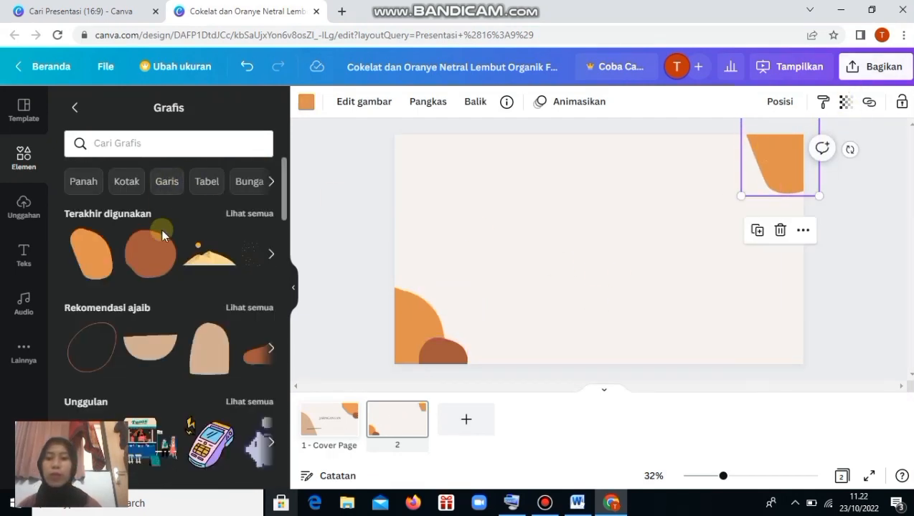
Add two more orange rounded shapes to page 2, one at the upper-left corner and one at the lower-right corner
{"action": "left_click", "coordinate": [92, 251]}
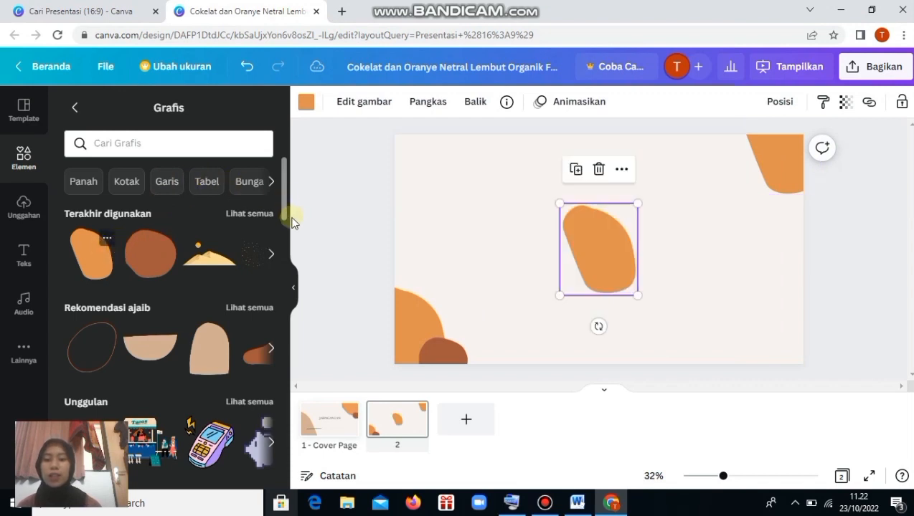
{"action": "left_click_drag", "start_coordinate": [620, 250], "coordinate": [386, 129]}
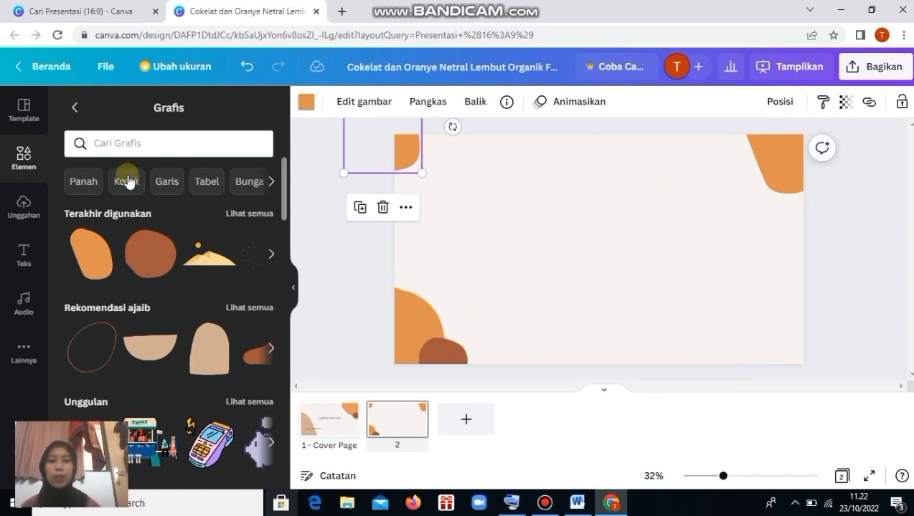
{"action": "left_click", "coordinate": [92, 254]}
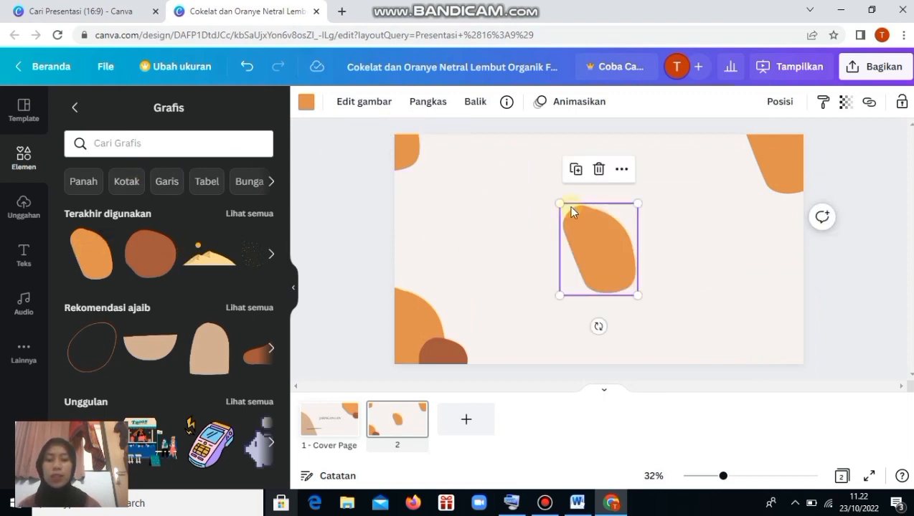
{"action": "left_click_drag", "start_coordinate": [581, 234], "coordinate": [771, 306]}
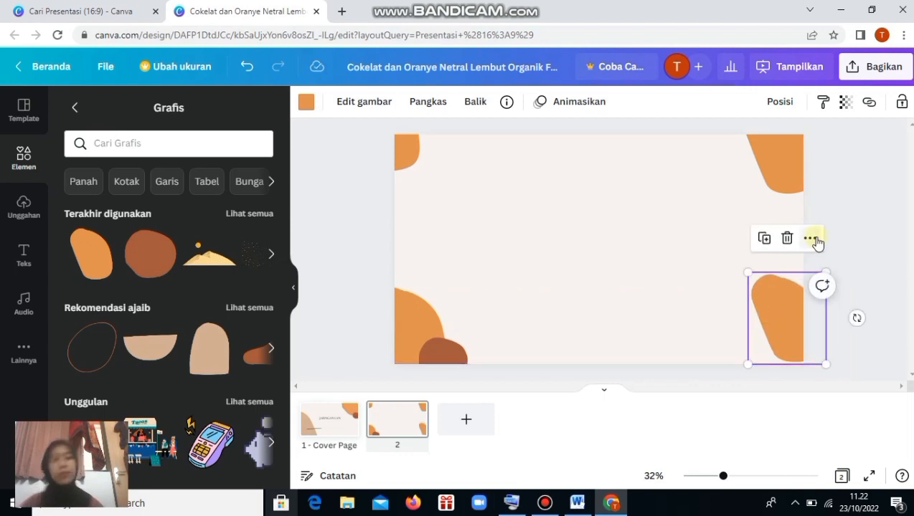
{"action": "left_click", "coordinate": [866, 176]}
{"action": "left_click_drag", "start_coordinate": [781, 317], "coordinate": [779, 323]}
{"action": "left_click", "coordinate": [850, 207]}
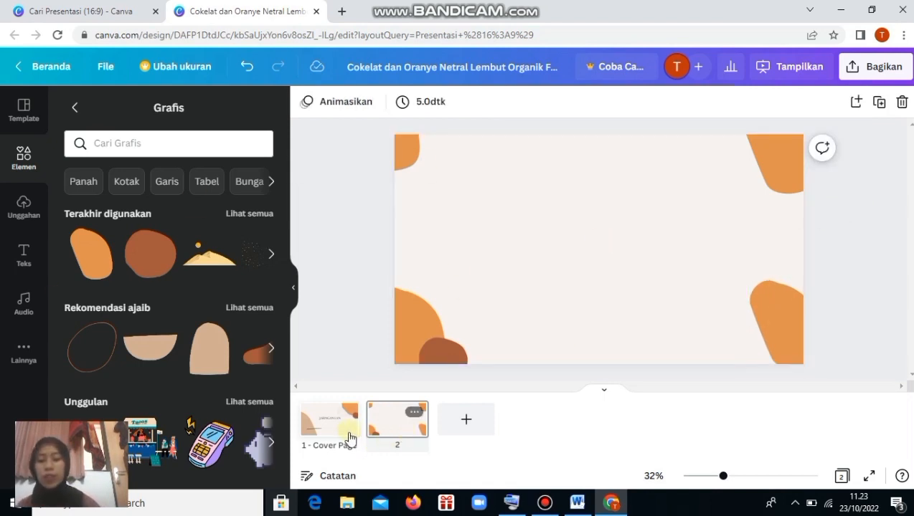
Browse the graphics categories and show the "Note" graphics
{"action": "left_click", "coordinate": [270, 182]}
{"action": "left_click", "coordinate": [269, 183]}
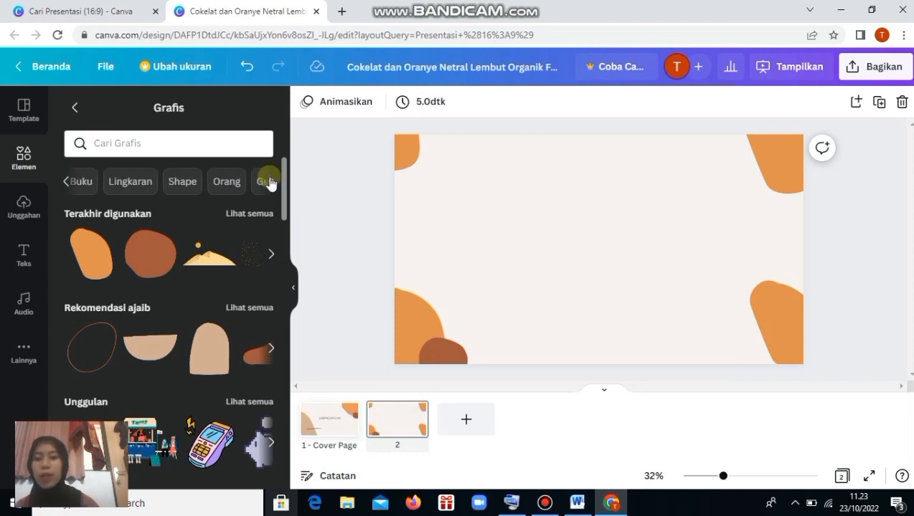
{"action": "left_click", "coordinate": [270, 182]}
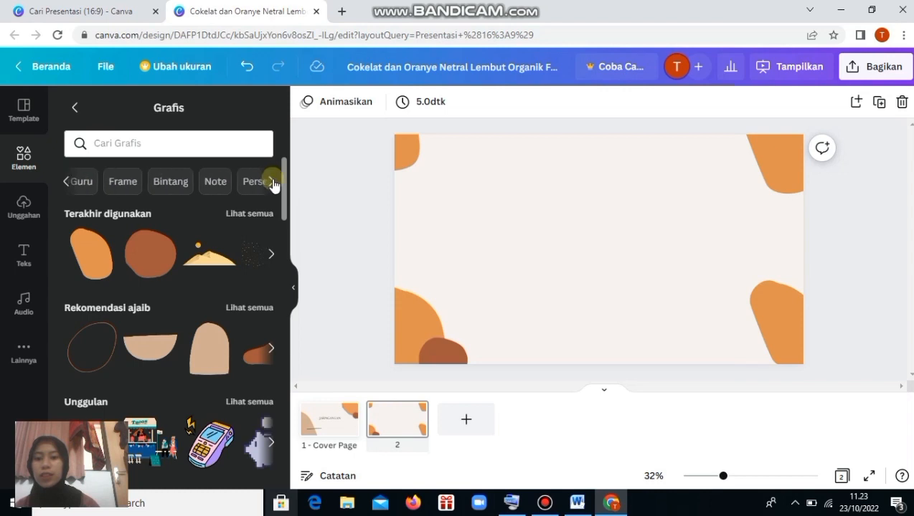
{"action": "left_click", "coordinate": [216, 181]}
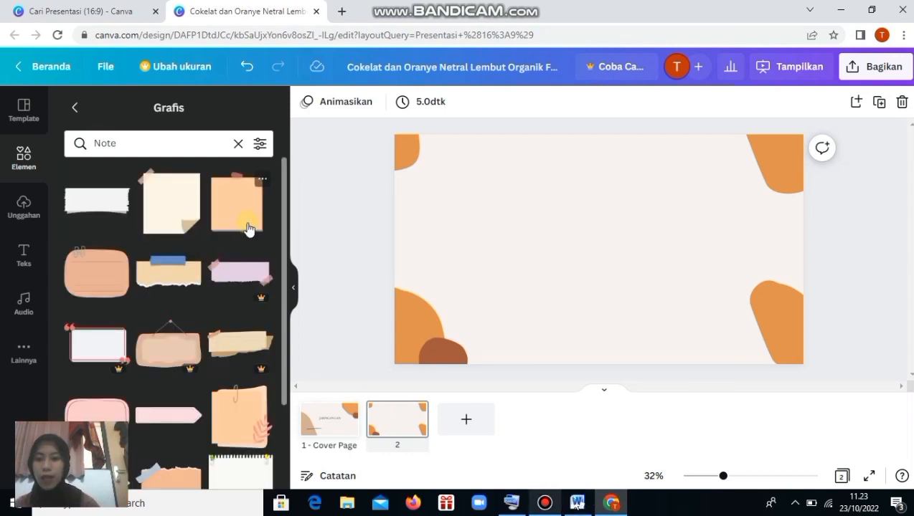
Add the white spiral-edged note with green and yellow pins to page 2 and enlarge it in the page's centre
{"action": "scroll", "coordinate": [115, 351], "scroll_direction": "down", "scroll_amount": 3}
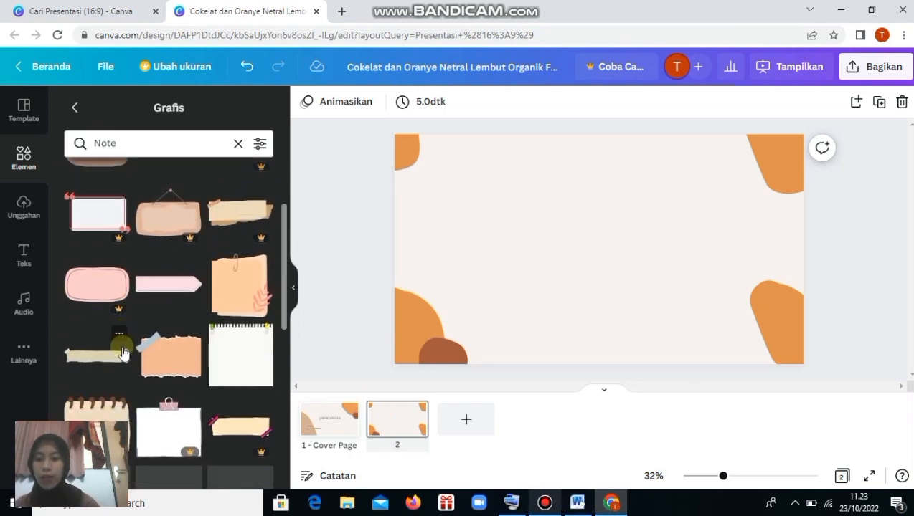
{"action": "scroll", "coordinate": [122, 352], "scroll_direction": "down", "scroll_amount": 1}
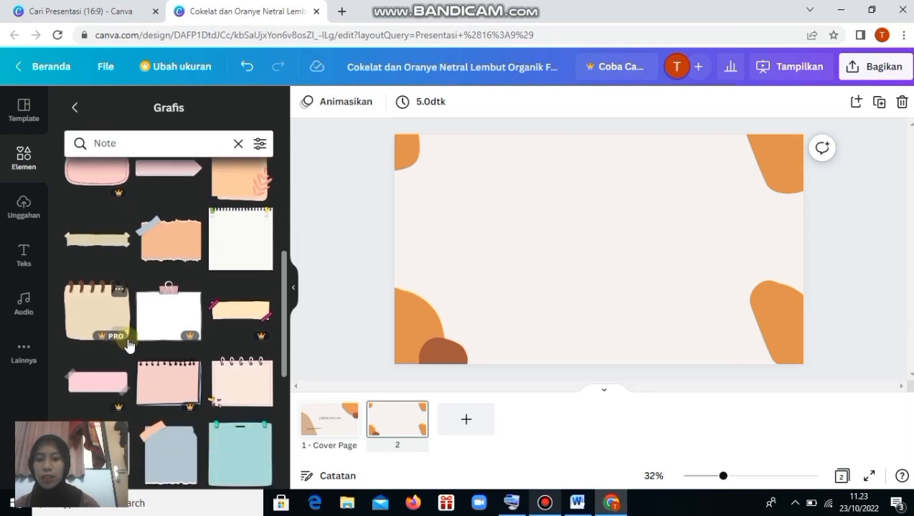
{"action": "left_click", "coordinate": [244, 255]}
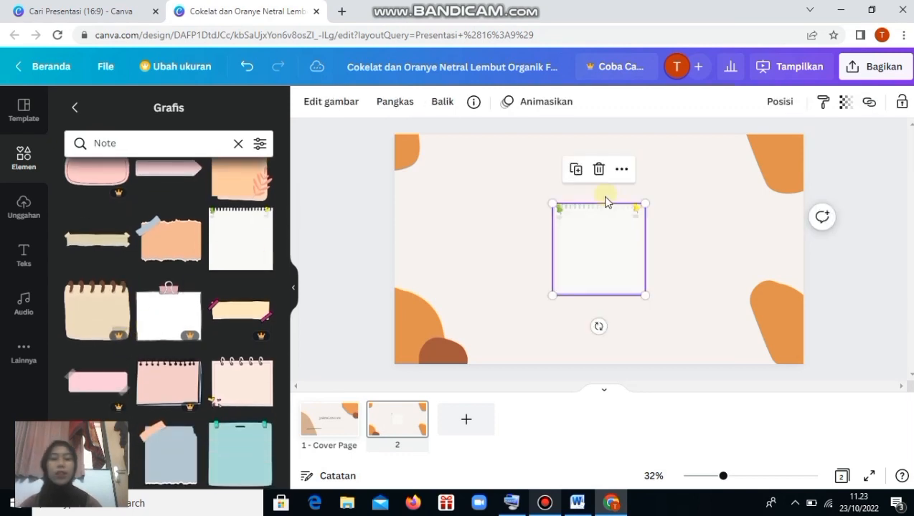
{"action": "left_click_drag", "start_coordinate": [645, 294], "coordinate": [646, 263]}
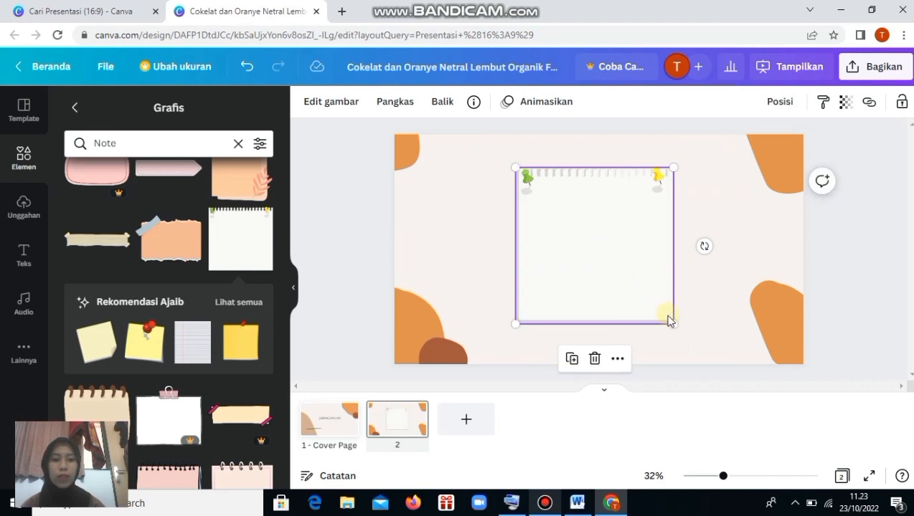
{"action": "left_click_drag", "start_coordinate": [674, 323], "coordinate": [696, 320]}
{"action": "mouse_move", "coordinate": [657, 278]}
{"action": "left_mouse_down"}
{"action": "mouse_move", "coordinate": [646, 245]}
{"action": "mouse_move", "coordinate": [647, 271]}
{"action": "left_mouse_up"}
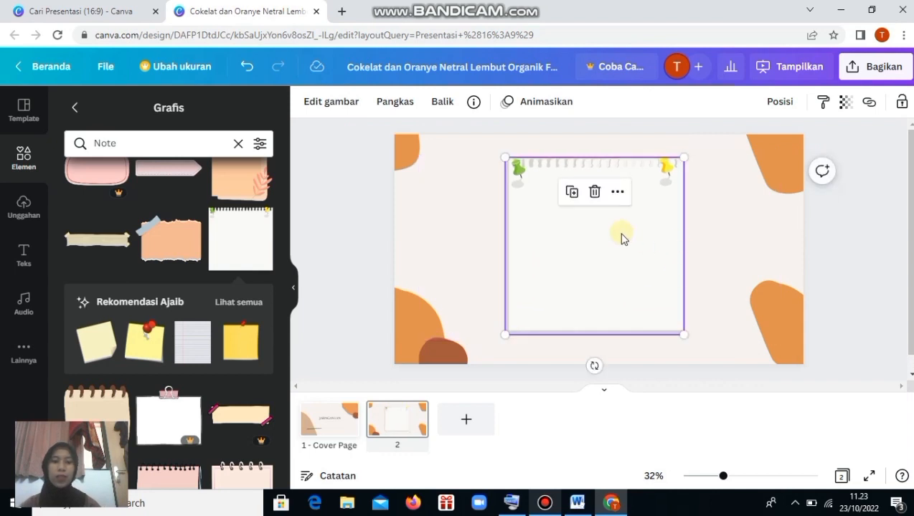
Add the heading "APA ITU LAN" to page 2, scale it down to size 51.1 and place it at the note's upper edge
{"action": "left_click", "coordinate": [23, 251]}
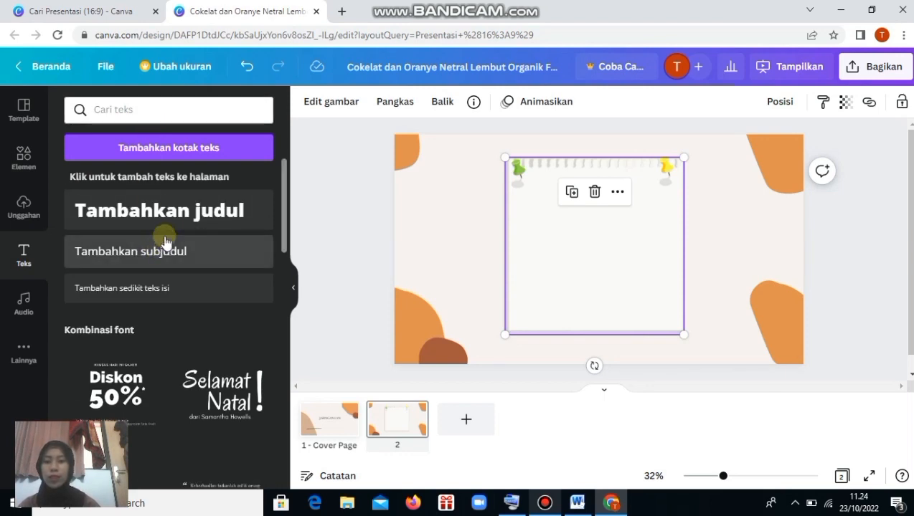
{"action": "left_click", "coordinate": [170, 218]}
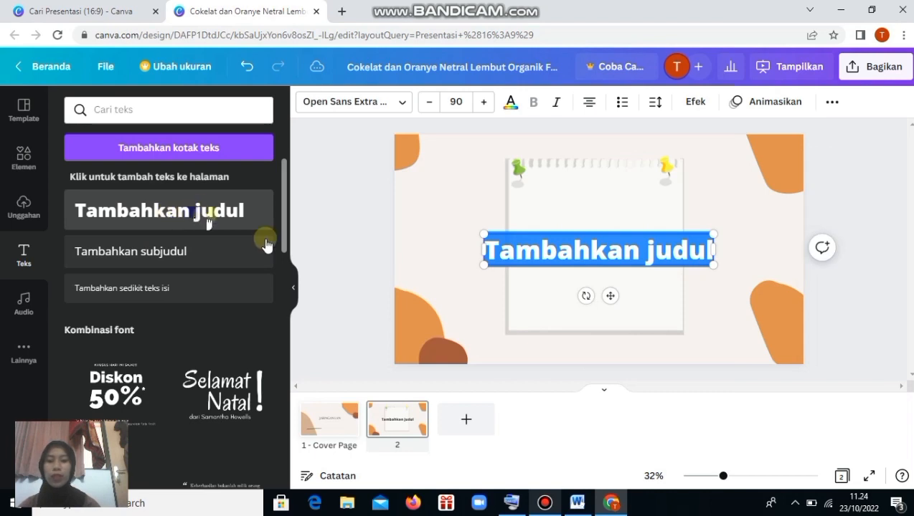
{"action": "type", "text": "APA ITU LAN"}
{"action": "left_click_drag", "start_coordinate": [679, 265], "coordinate": [610, 259]}
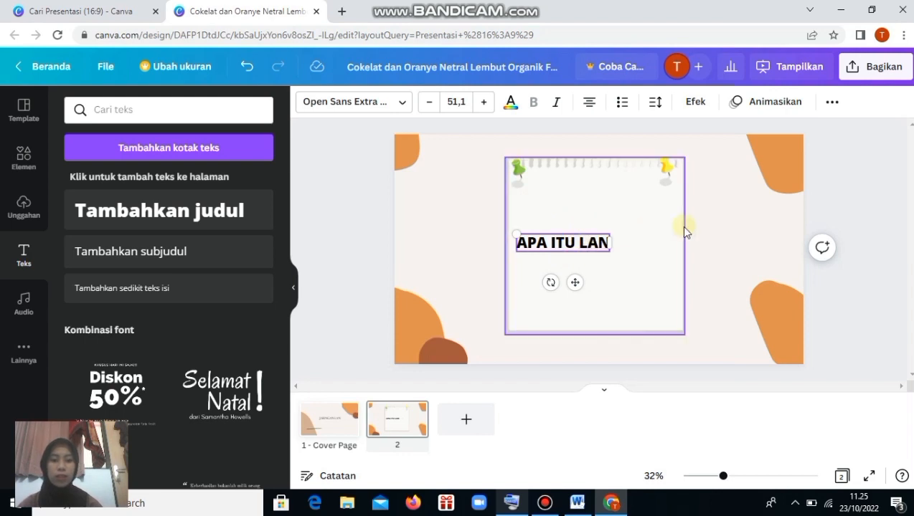
{"action": "left_click", "coordinate": [609, 247]}
{"action": "left_click_drag", "start_coordinate": [609, 248], "coordinate": [631, 185]}
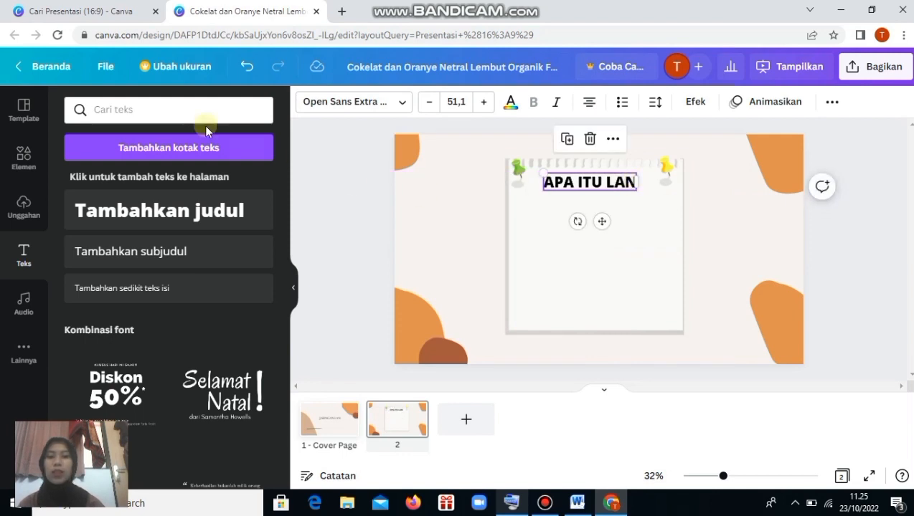
Change the heading's font to Gagalin and add a question mark so it reads "APA ITU LAN ?"
{"action": "left_click", "coordinate": [403, 108]}
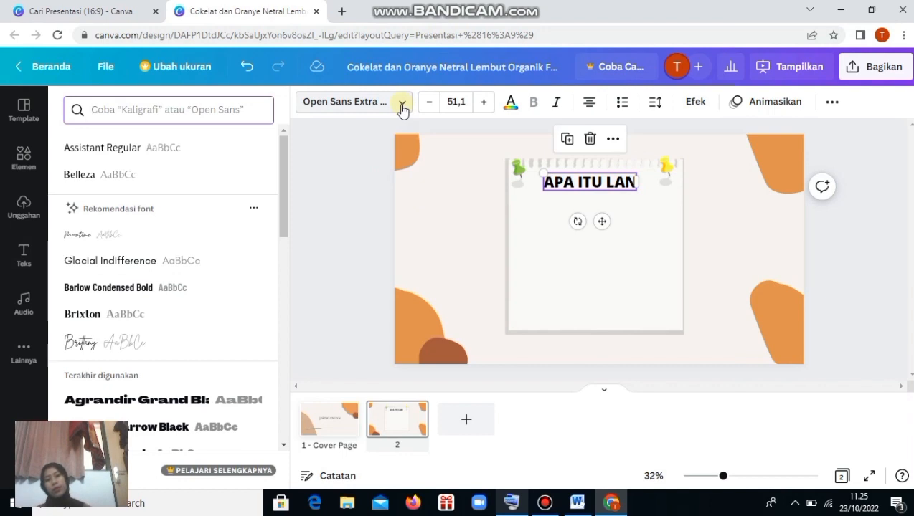
{"action": "scroll", "coordinate": [143, 267], "scroll_direction": "down", "scroll_amount": 1}
{"action": "scroll", "coordinate": [143, 266], "scroll_direction": "down", "scroll_amount": 6}
{"action": "scroll", "coordinate": [144, 266], "scroll_direction": "down", "scroll_amount": 5}
{"action": "scroll", "coordinate": [144, 268], "scroll_direction": "down", "scroll_amount": 5}
{"action": "scroll", "coordinate": [143, 268], "scroll_direction": "down", "scroll_amount": 5}
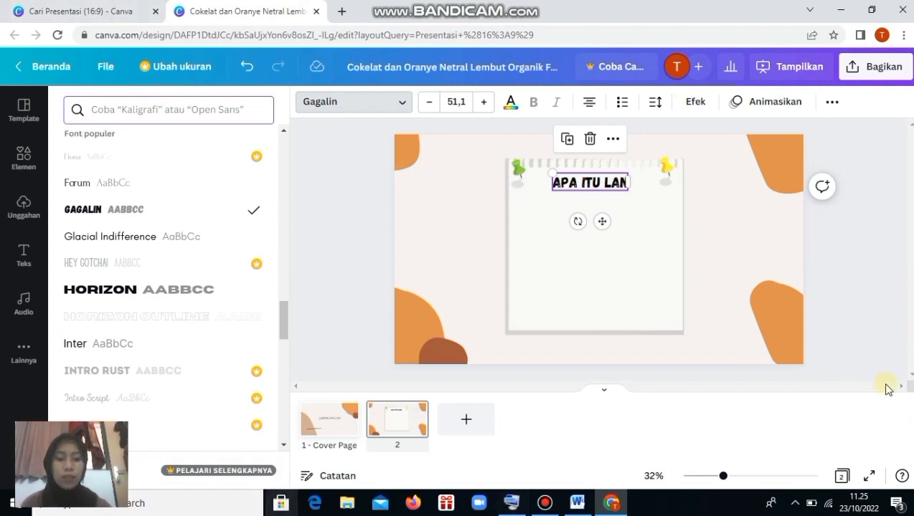
{"action": "type", "text": "?"}
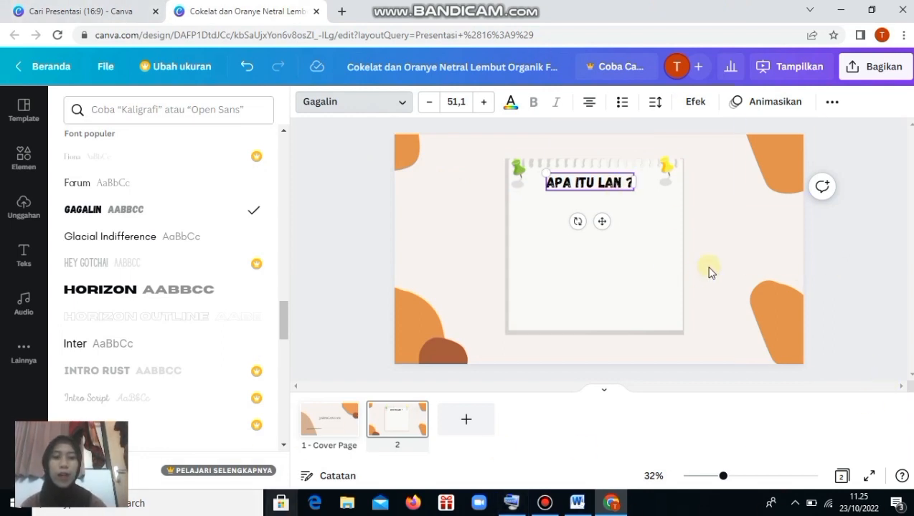
{"action": "key", "text": "Escape"}
{"action": "left_click", "coordinate": [834, 276]}
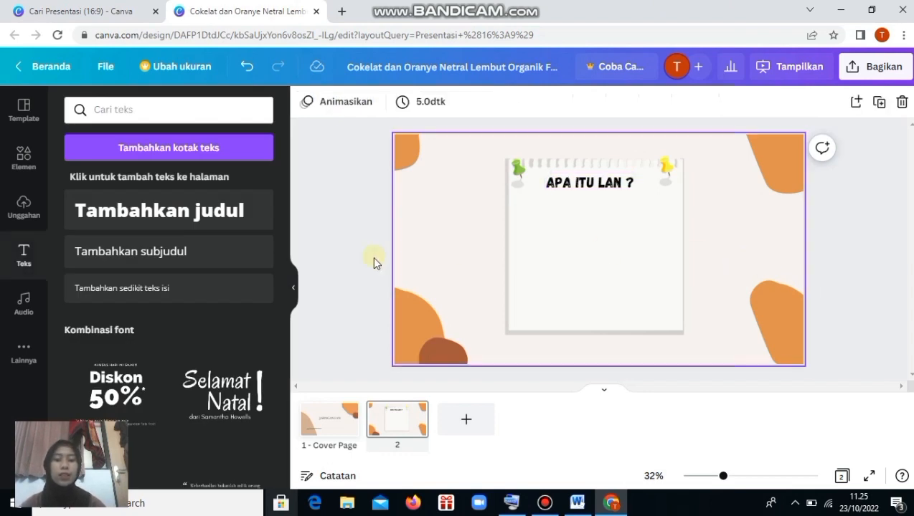
Add a subheading text box to page 2, and copy the "Local Area Network (LAN)" paragraph under "Pengertian LAN" from the Word document
{"action": "left_click", "coordinate": [158, 249]}
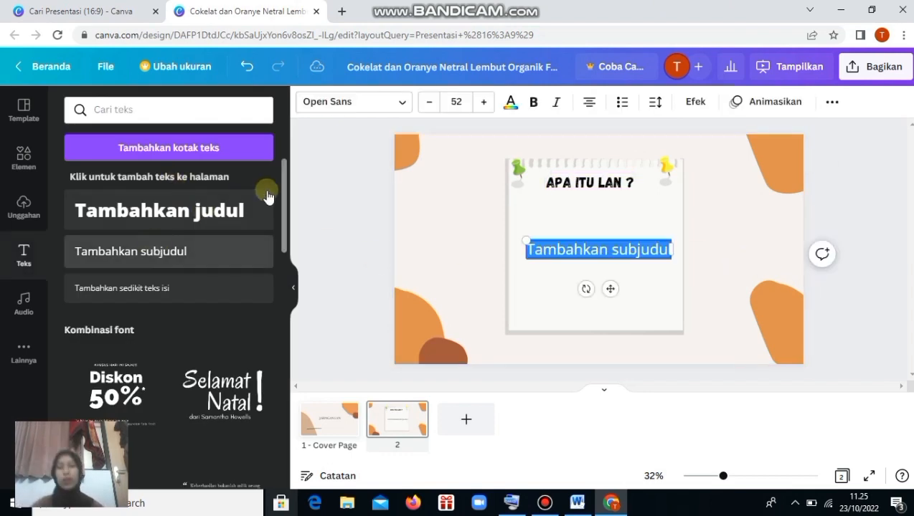
{"action": "left_click", "coordinate": [578, 504]}
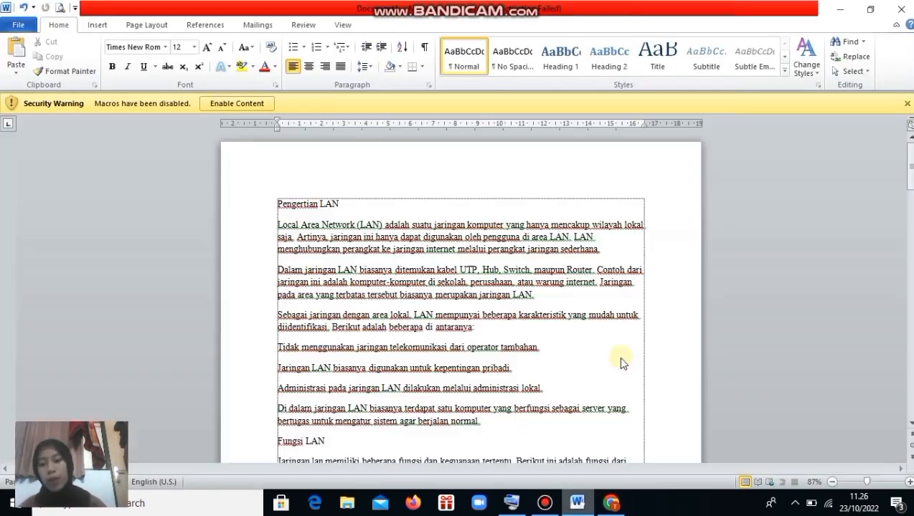
{"action": "scroll", "coordinate": [436, 311], "scroll_direction": "down", "scroll_amount": 1}
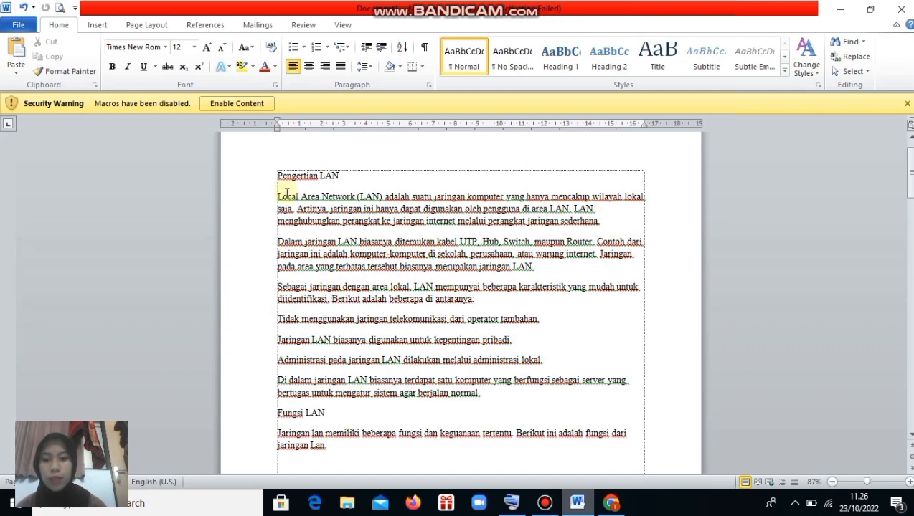
{"action": "left_click_drag", "start_coordinate": [273, 196], "coordinate": [575, 223]}
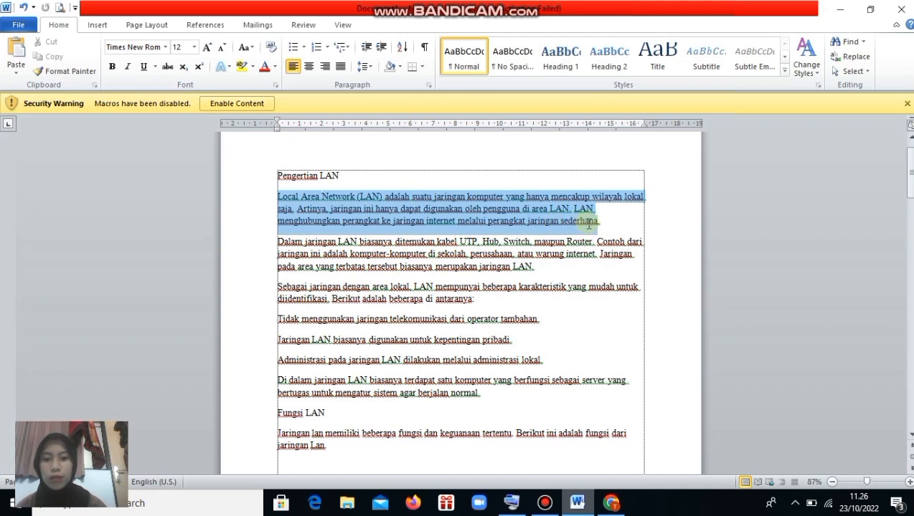
{"action": "left_click_drag", "start_coordinate": [576, 232], "coordinate": [575, 231]}
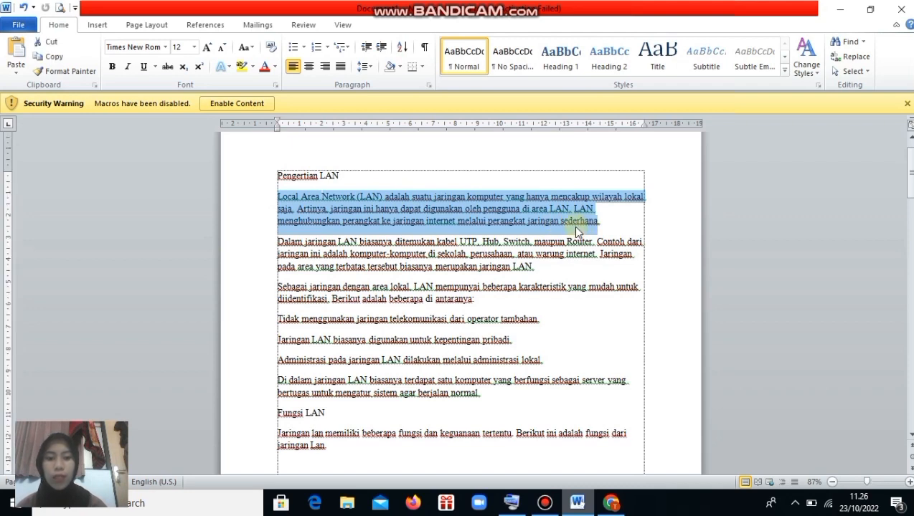
{"action": "right_click", "coordinate": [576, 229]}
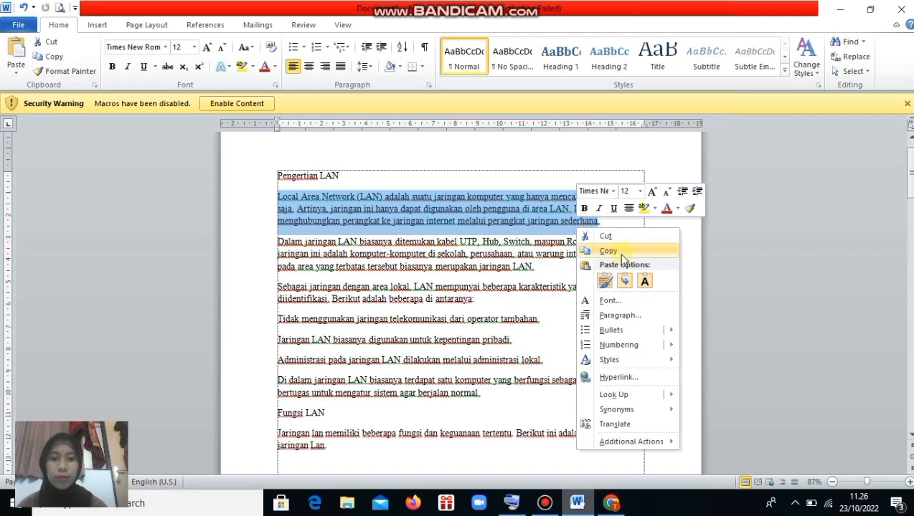
{"action": "left_click", "coordinate": [620, 253]}
Return to the Canva design and replace the subheading's placeholder text with the copied LAN paragraph
{"action": "left_click", "coordinate": [611, 502]}
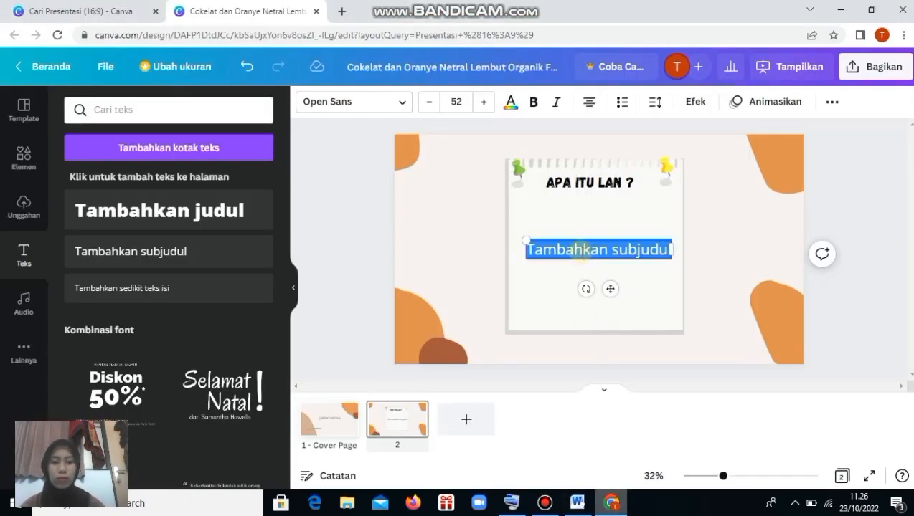
{"action": "right_click", "coordinate": [580, 251]}
{"action": "left_click", "coordinate": [616, 319]}
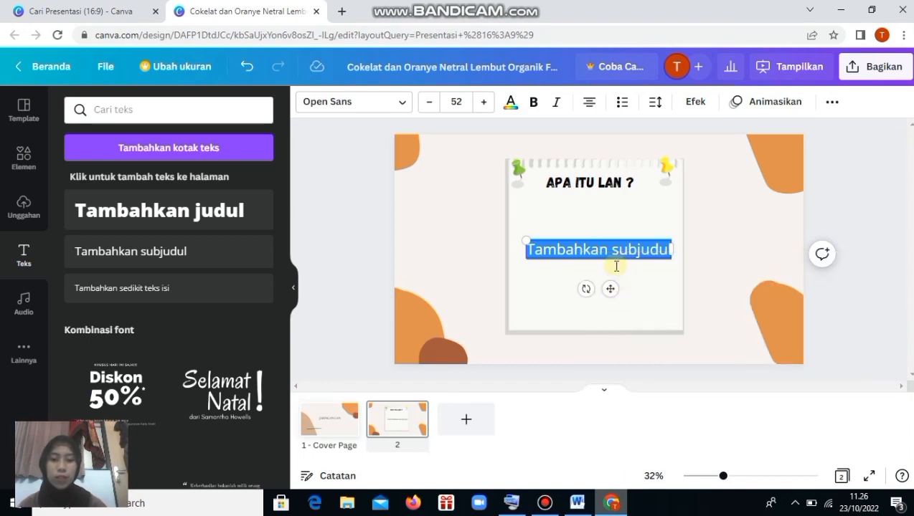
{"action": "key", "text": "ctrl+v"}
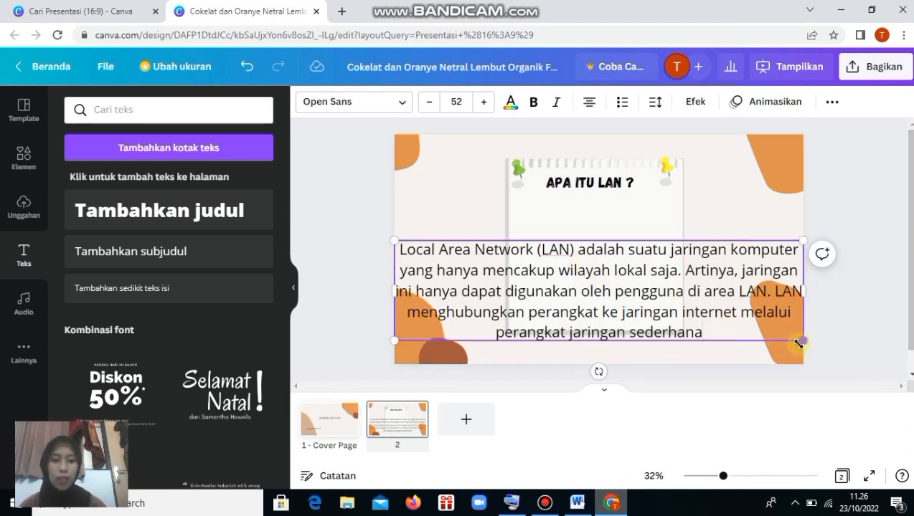
Scale the LAN paragraph down to font size 40.4, justify it and narrow its text box to about the note's width
{"action": "left_click_drag", "start_coordinate": [801, 343], "coordinate": [712, 318]}
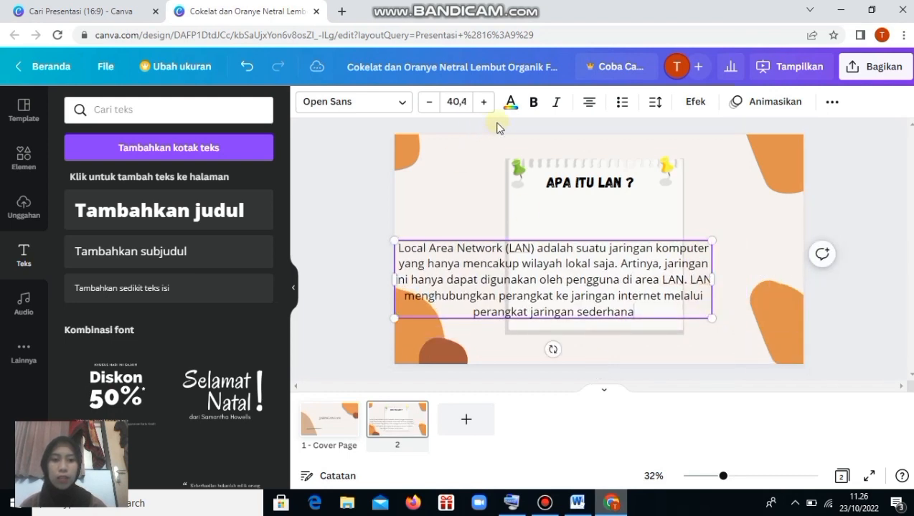
{"action": "left_click", "coordinate": [589, 104]}
{"action": "left_click_drag", "start_coordinate": [808, 274], "coordinate": [558, 288]}
{"action": "left_click_drag", "start_coordinate": [491, 280], "coordinate": [488, 343]}
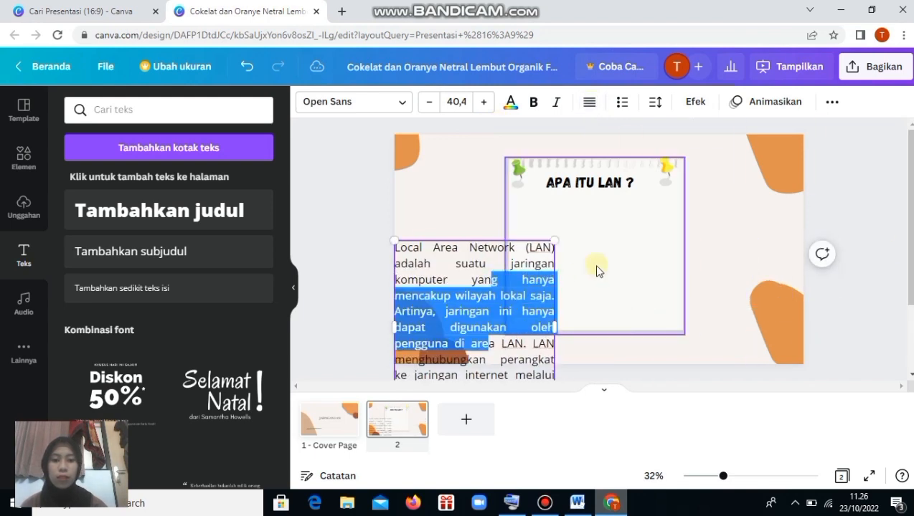
Move the LAN paragraph onto the note below the heading and scale it down to font size 33.7
{"action": "left_click", "coordinate": [597, 270]}
{"action": "left_click_drag", "start_coordinate": [534, 244], "coordinate": [654, 202]}
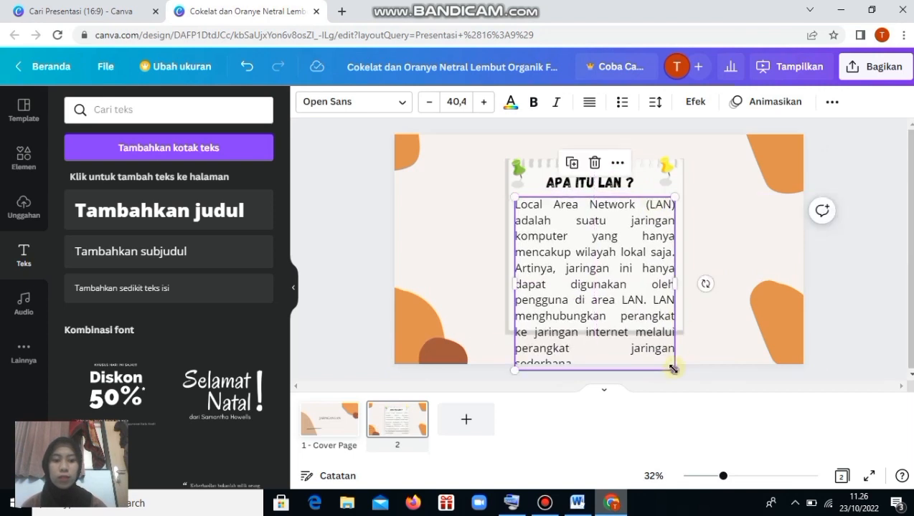
{"action": "left_click_drag", "start_coordinate": [673, 369], "coordinate": [646, 340]}
{"action": "mouse_move", "coordinate": [637, 287]}
{"action": "left_mouse_down"}
{"action": "mouse_move", "coordinate": [656, 281]}
{"action": "mouse_move", "coordinate": [648, 279]}
{"action": "left_mouse_up"}
Shift the heading and the LAN paragraph slightly upward so both fit within the note
{"action": "left_click", "coordinate": [612, 183]}
{"action": "left_click", "coordinate": [668, 430]}
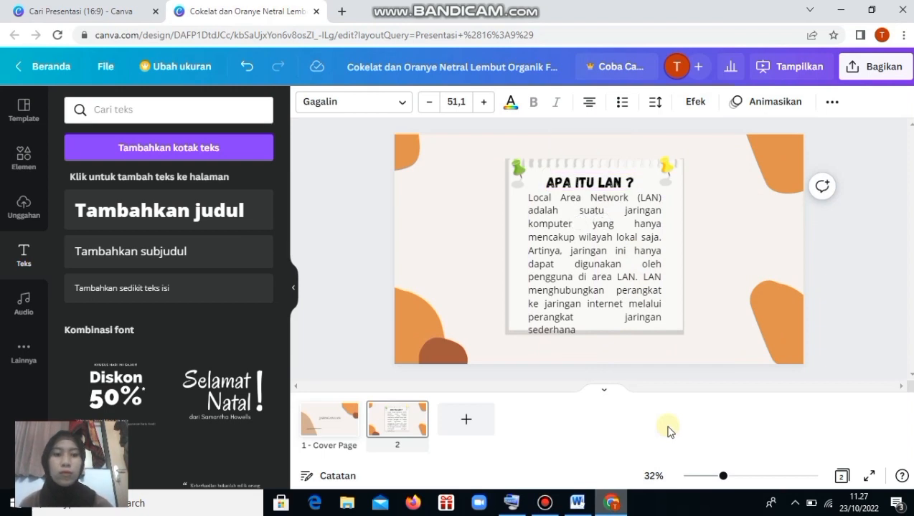
{"action": "left_click", "coordinate": [595, 300]}
{"action": "left_click_drag", "start_coordinate": [595, 299], "coordinate": [565, 301]}
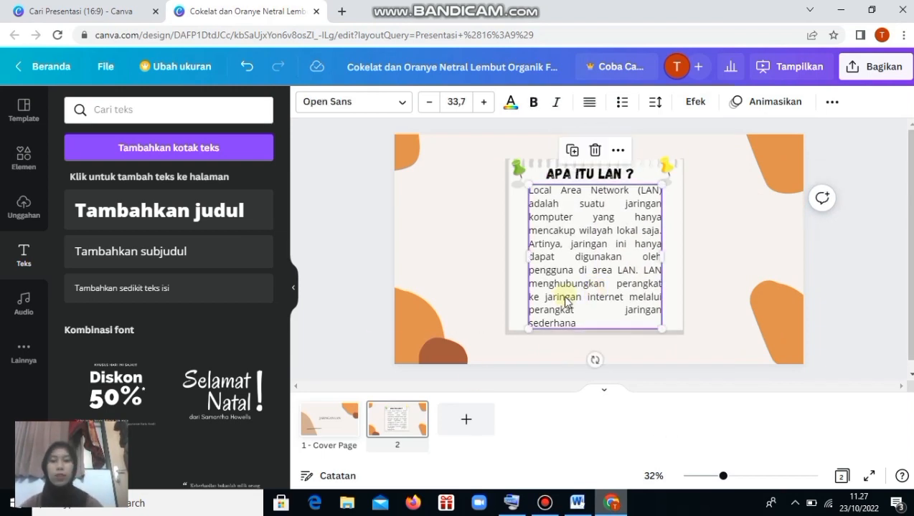
Change the LAN paragraph's font to Josefin Sans Regular
{"action": "left_click", "coordinate": [409, 104]}
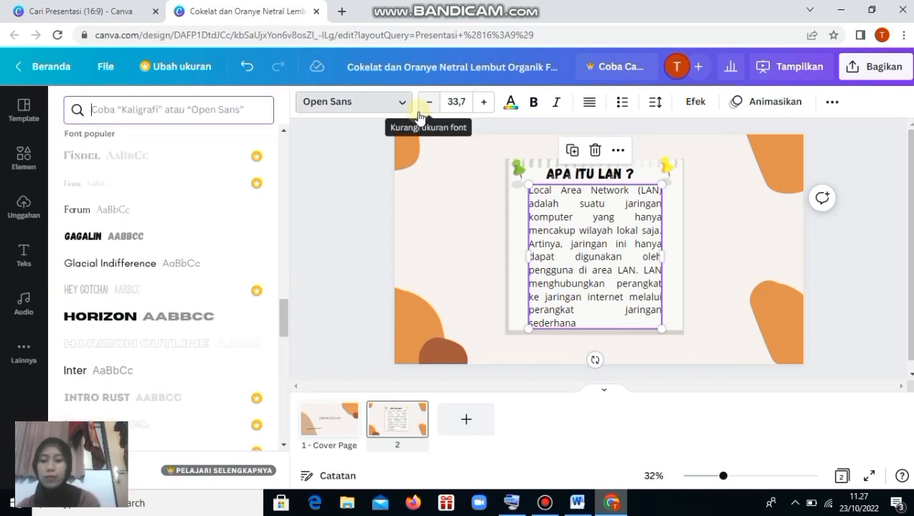
{"action": "scroll", "coordinate": [135, 280], "scroll_direction": "down", "scroll_amount": 5}
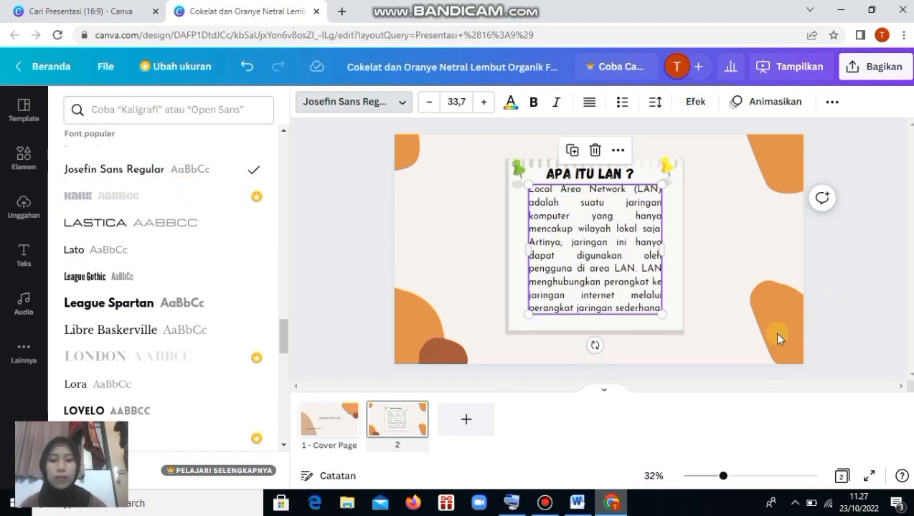
{"action": "left_click", "coordinate": [834, 306]}
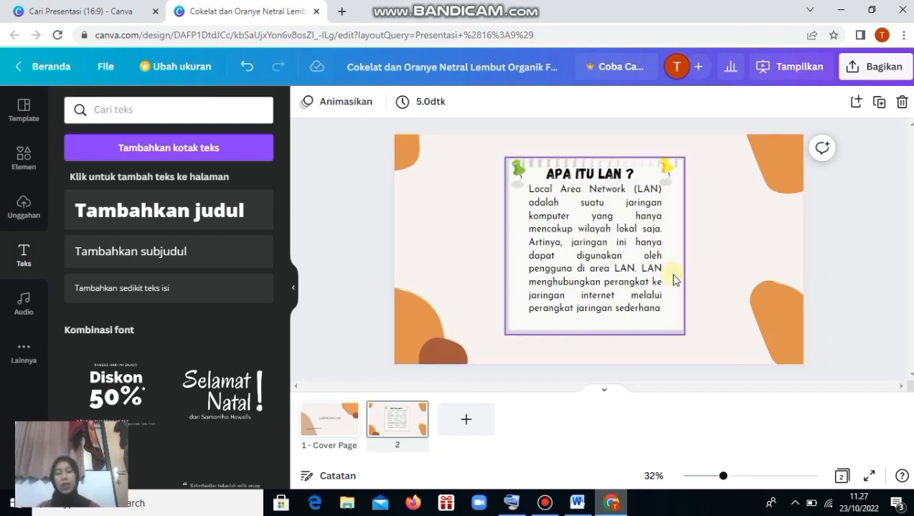
Add a blank page 3 and clear the "Note" search to show the general graphics collection
{"action": "left_click", "coordinate": [466, 420]}
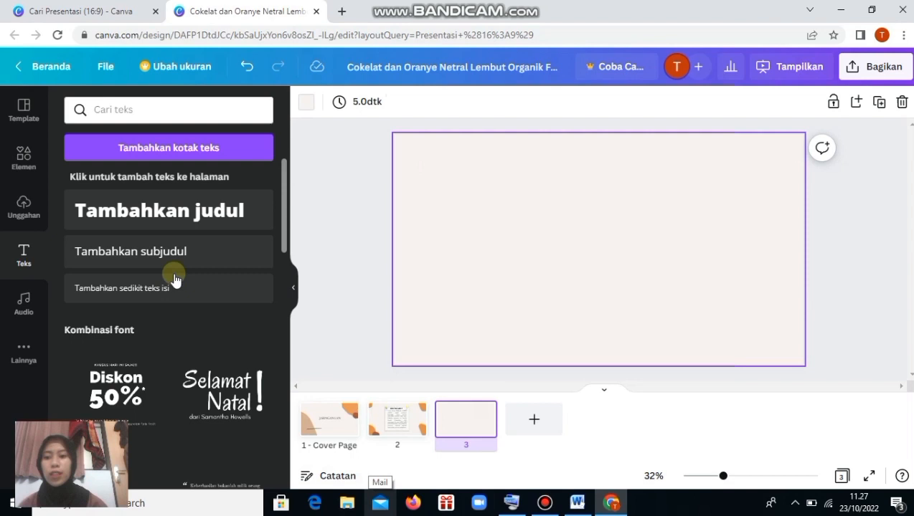
{"action": "left_click", "coordinate": [32, 169]}
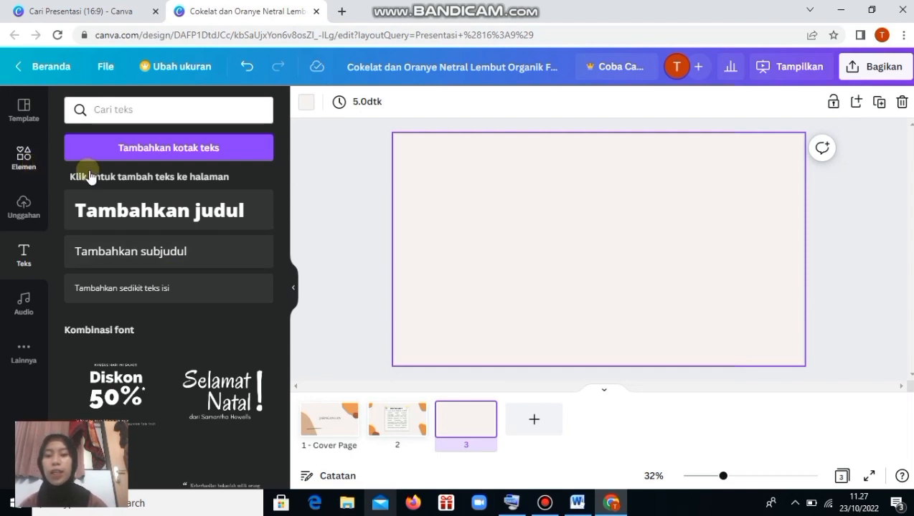
{"action": "scroll", "coordinate": [185, 304], "scroll_direction": "down", "scroll_amount": 1}
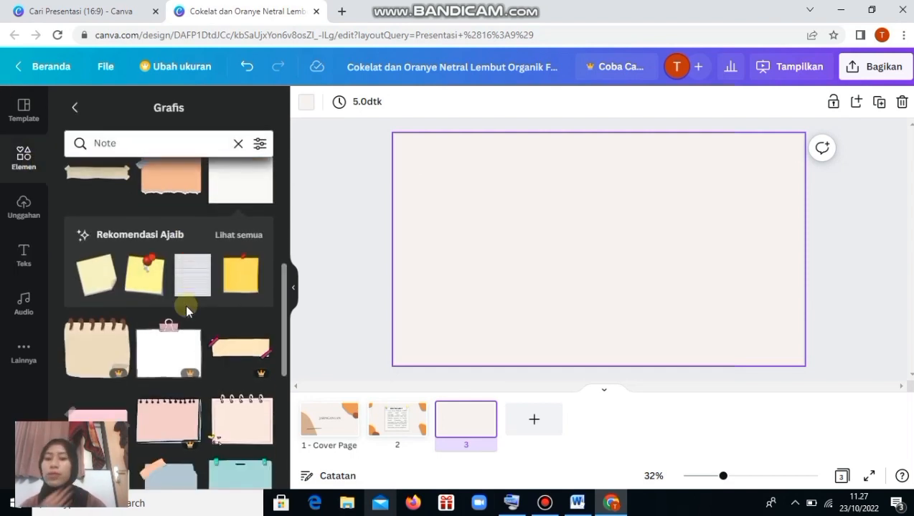
{"action": "scroll", "coordinate": [172, 231], "scroll_direction": "up", "scroll_amount": 3}
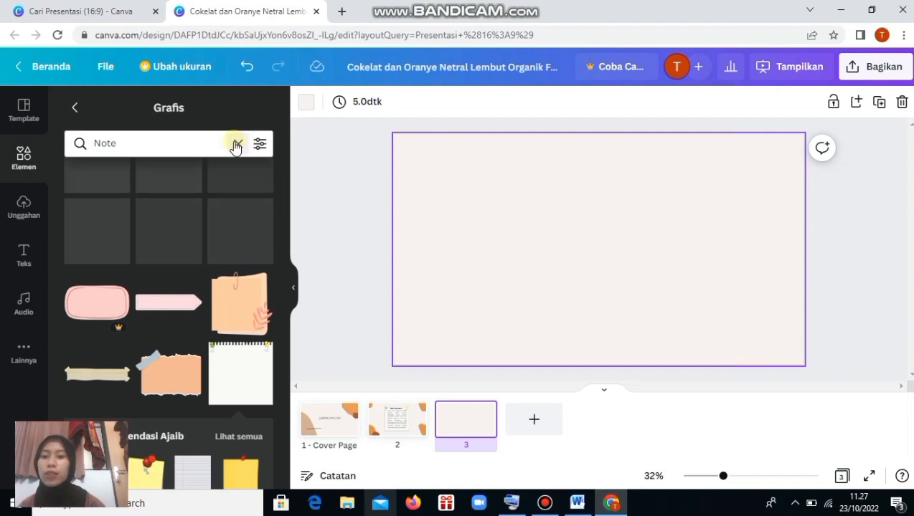
{"action": "left_click", "coordinate": [236, 144]}
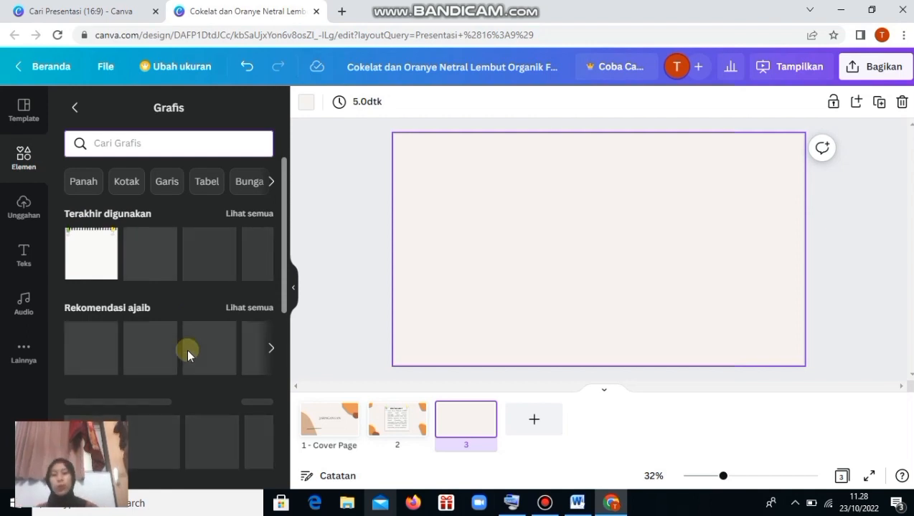
Add the orange blob graphic to page 3 and enlarge it so it fills the lower-left corner of the page
{"action": "left_click", "coordinate": [186, 349]}
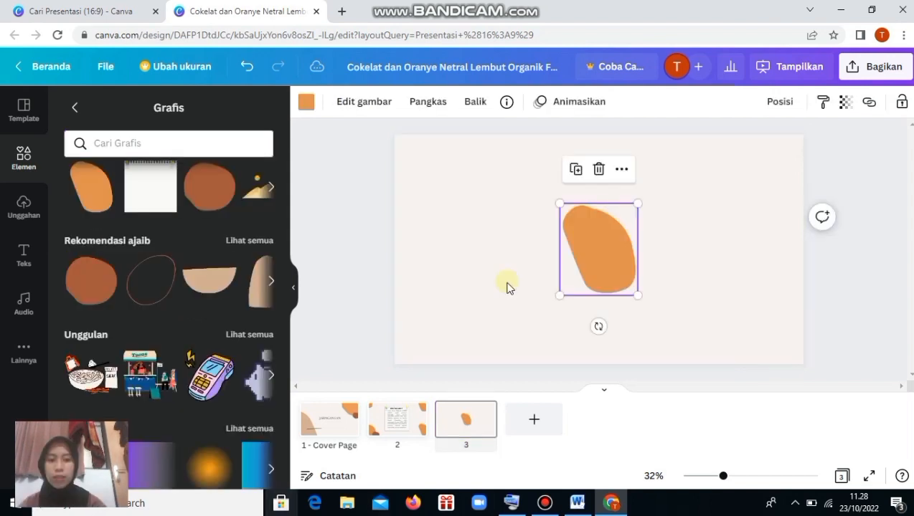
{"action": "left_click_drag", "start_coordinate": [599, 256], "coordinate": [384, 297]}
{"action": "left_click_drag", "start_coordinate": [497, 364], "coordinate": [577, 393]}
Add the brown blob graphic to page 3, enlarge it, and place it partly off the page's upper-right corner
{"action": "left_click", "coordinate": [234, 201]}
{"action": "left_click_drag", "start_coordinate": [590, 256], "coordinate": [881, 270]}
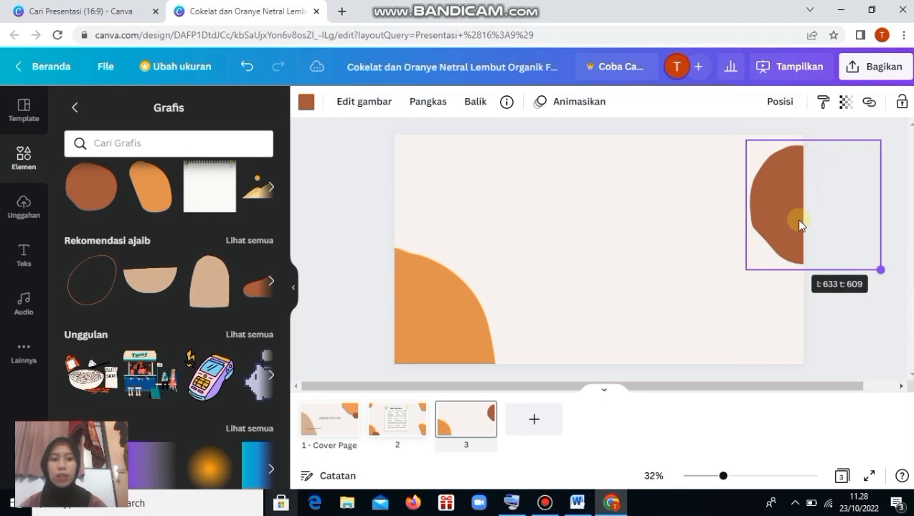
{"action": "left_click_drag", "start_coordinate": [776, 185], "coordinate": [792, 157]}
{"action": "left_click", "coordinate": [334, 195]}
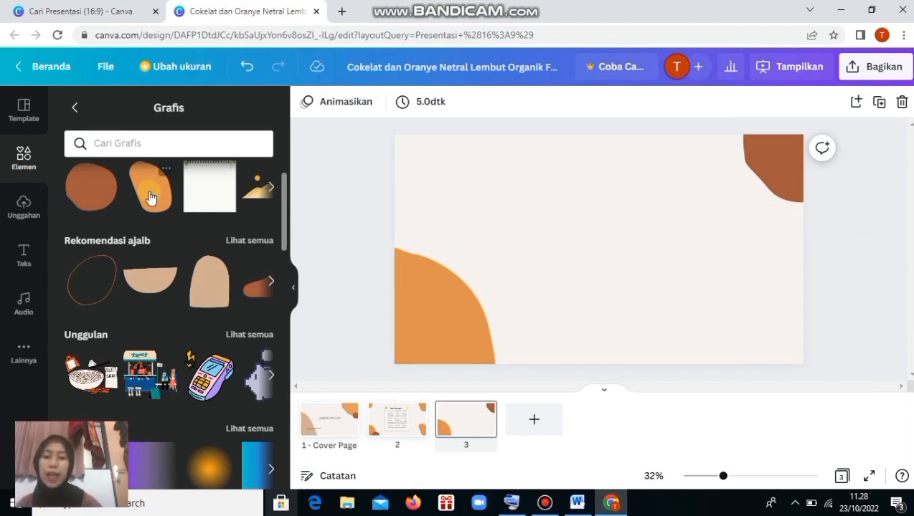
Search the graphics for "Note" again and add the square light-blue note with two green clips to page 3
{"action": "left_click", "coordinate": [107, 141]}
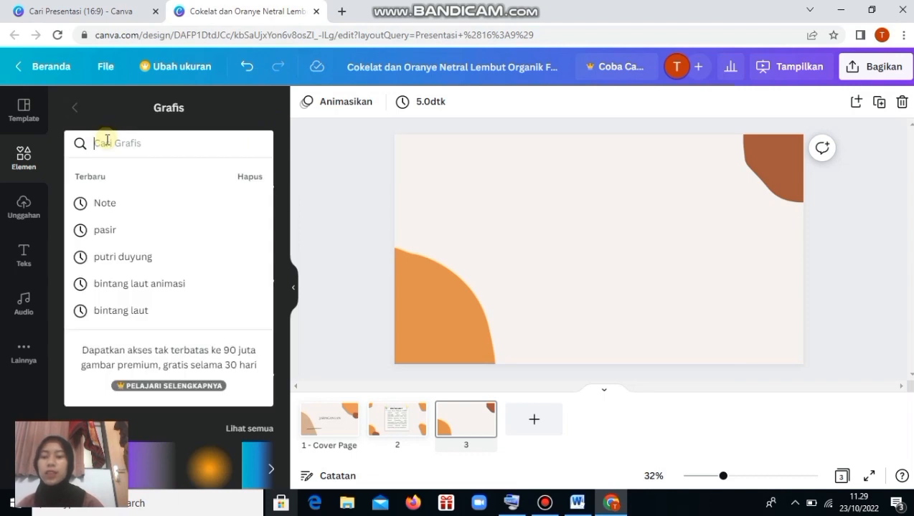
{"action": "left_click", "coordinate": [143, 204]}
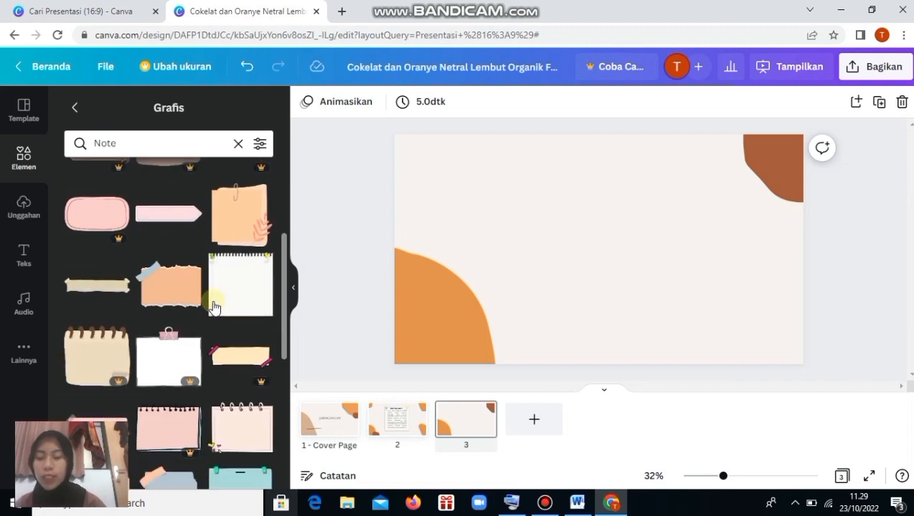
{"action": "scroll", "coordinate": [215, 319], "scroll_direction": "down", "scroll_amount": 3}
{"action": "scroll", "coordinate": [221, 318], "scroll_direction": "down", "scroll_amount": 2}
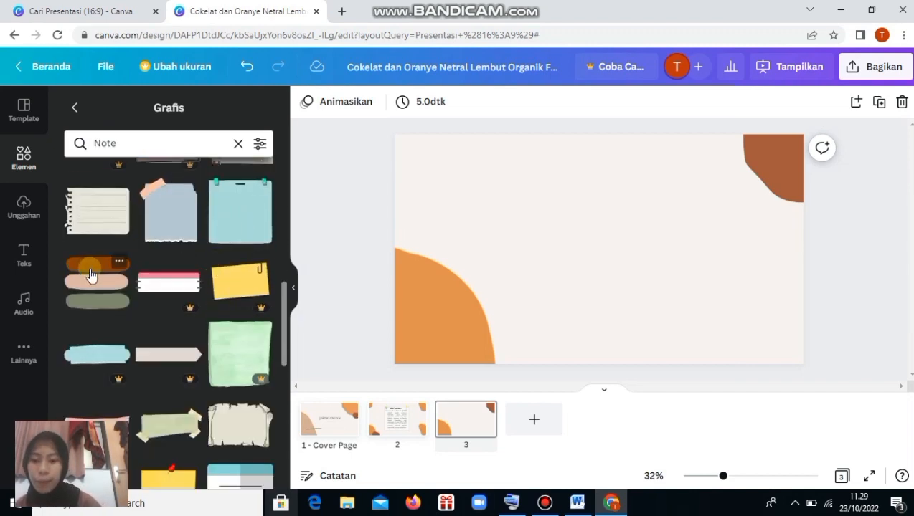
{"action": "left_click", "coordinate": [251, 223]}
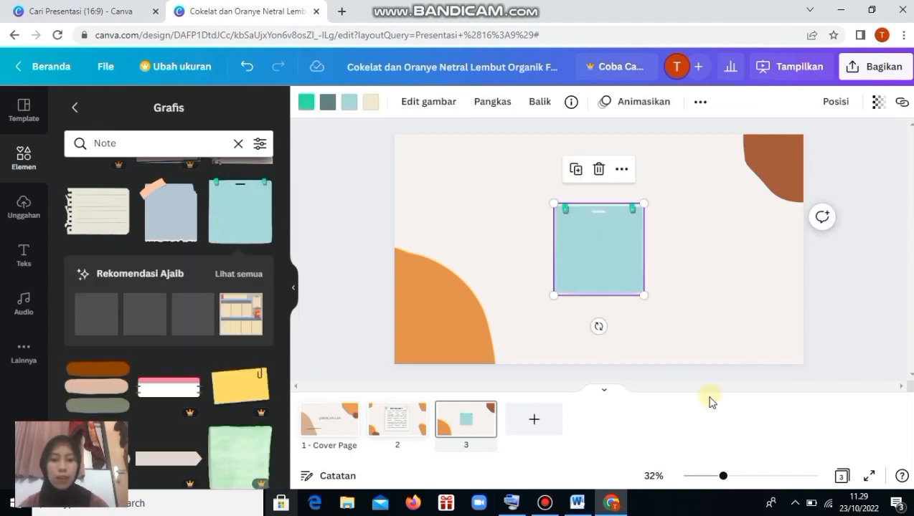
Enlarge the light-blue note to nearly the full page height and centre it on page 3
{"action": "left_click_drag", "start_coordinate": [642, 294], "coordinate": [725, 376]}
{"action": "left_click_drag", "start_coordinate": [553, 202], "coordinate": [532, 182]}
{"action": "left_click_drag", "start_coordinate": [606, 220], "coordinate": [575, 173]}
{"action": "left_click_drag", "start_coordinate": [609, 247], "coordinate": [611, 235]}
{"action": "left_click_drag", "start_coordinate": [710, 231], "coordinate": [711, 232]}
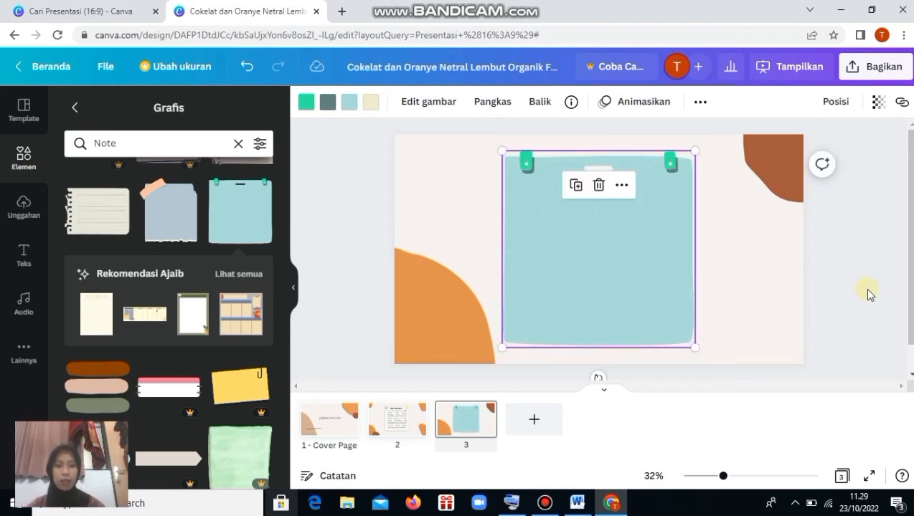
{"action": "left_click", "coordinate": [862, 288]}
Recolour the note's green clips with the darker orange from the document colours
{"action": "left_click", "coordinate": [651, 215]}
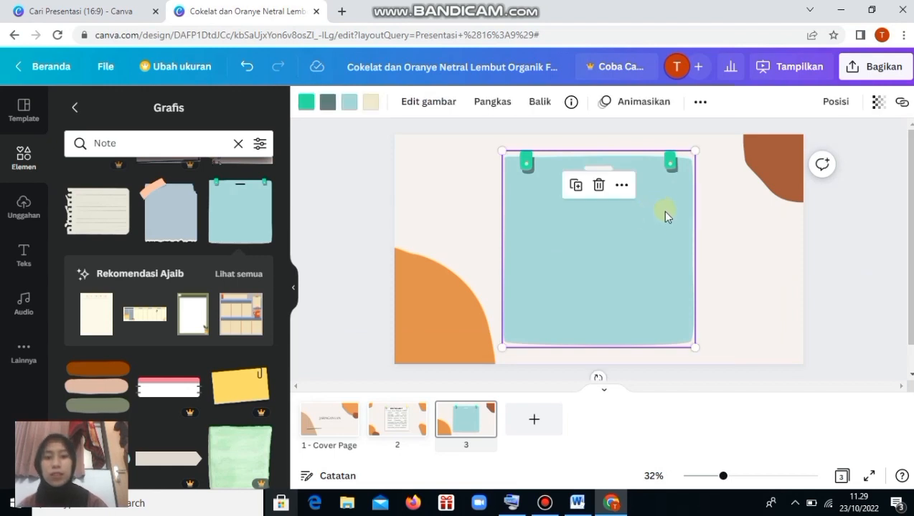
{"action": "left_click", "coordinate": [313, 106]}
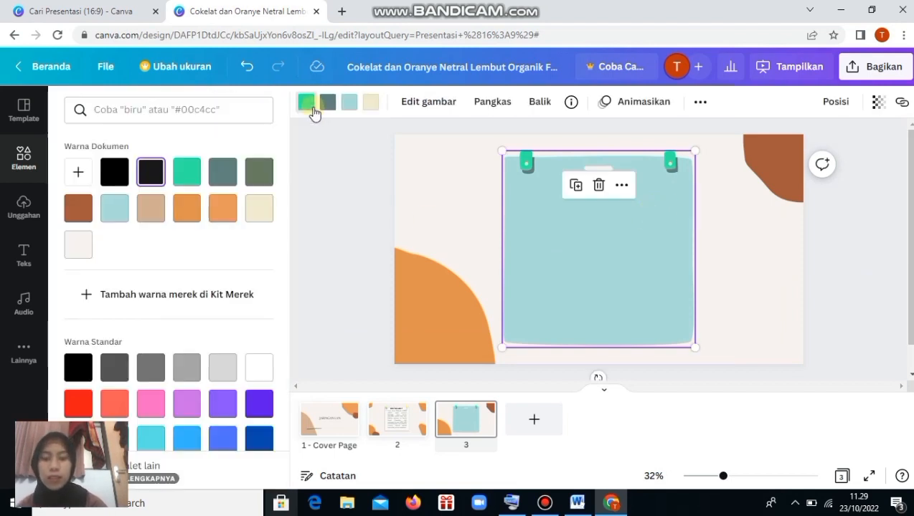
{"action": "left_click", "coordinate": [221, 174]}
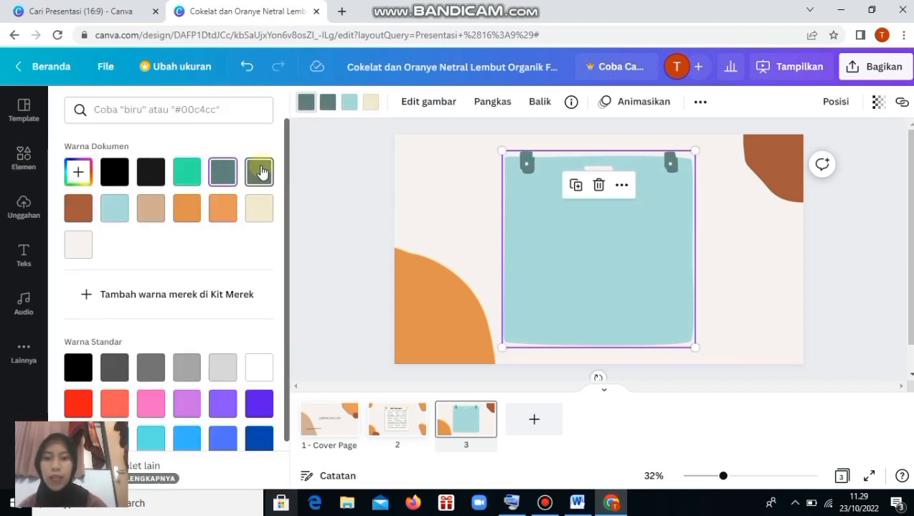
{"action": "left_click", "coordinate": [200, 206]}
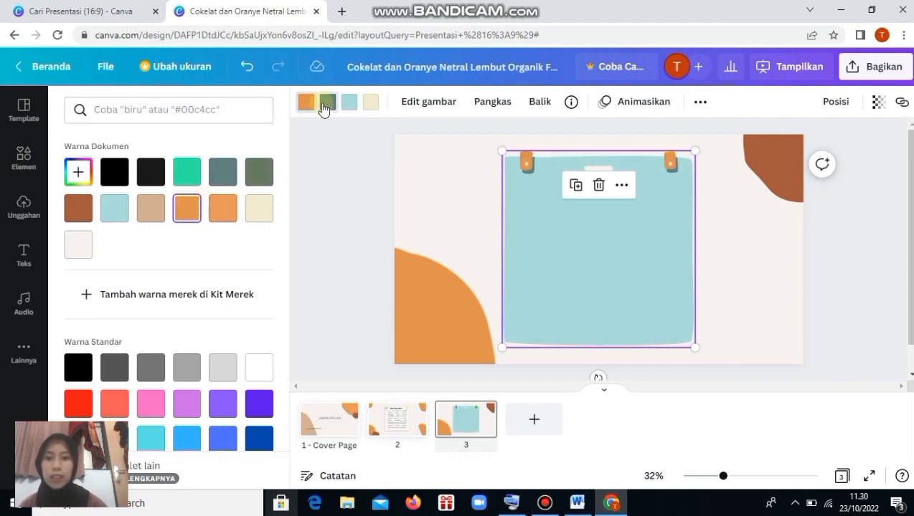
Recolour the shadows of the note's clips with the cream document colour
{"action": "left_click", "coordinate": [323, 108]}
{"action": "left_click", "coordinate": [222, 173]}
{"action": "left_click", "coordinate": [221, 206]}
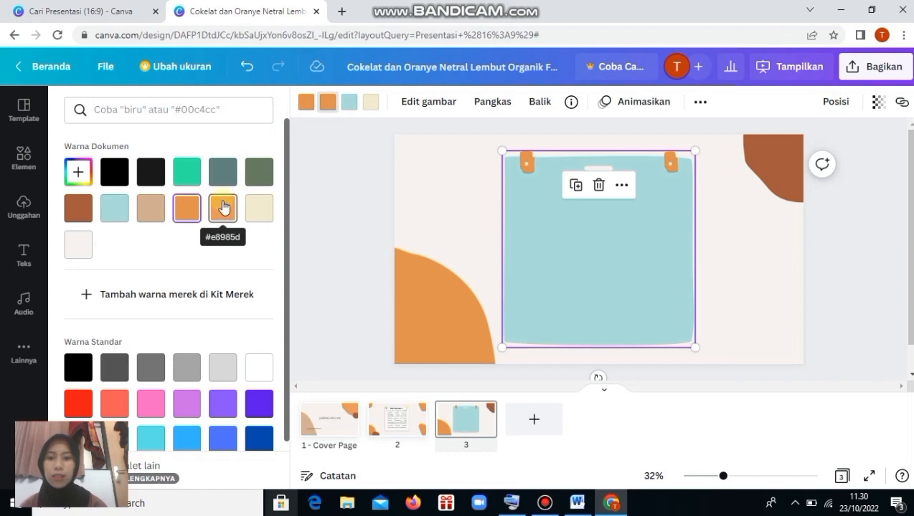
{"action": "left_click", "coordinate": [252, 213]}
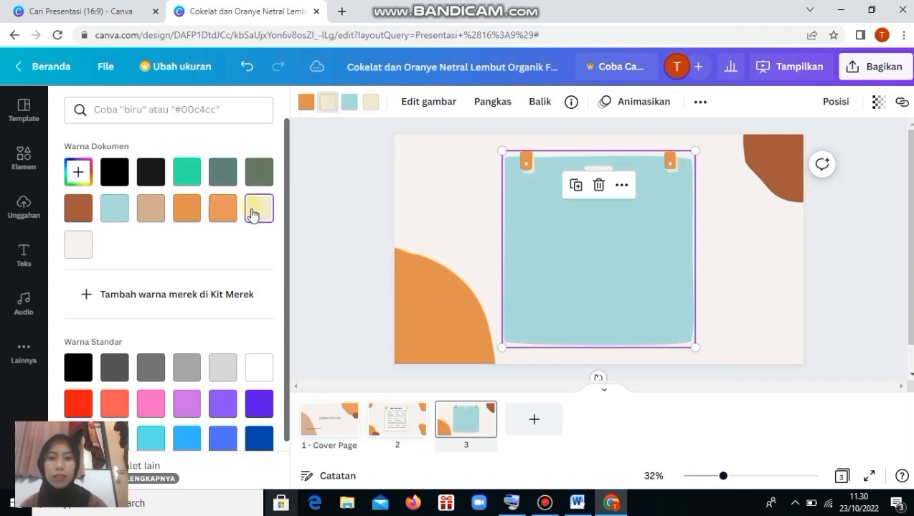
Recolour the note's light-blue sheet with the light-brown document colour
{"action": "left_click", "coordinate": [350, 101]}
{"action": "left_click", "coordinate": [187, 210]}
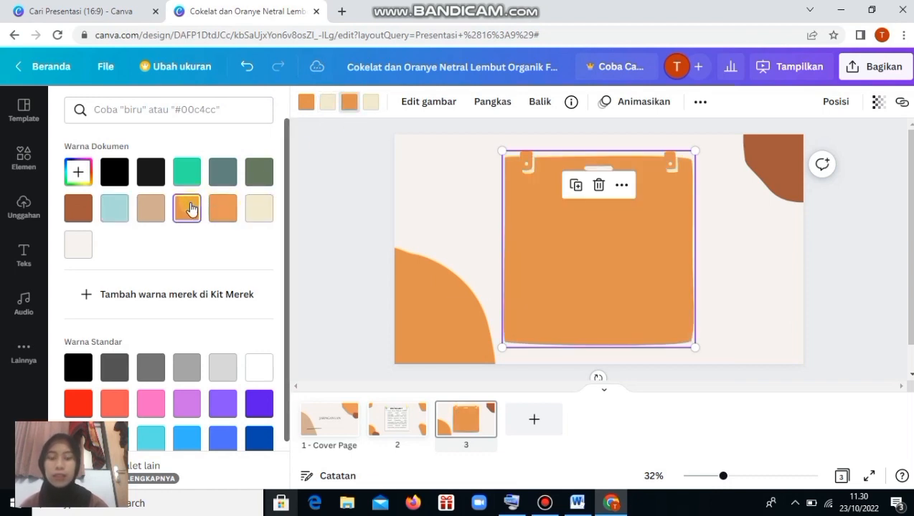
{"action": "left_click", "coordinate": [153, 209]}
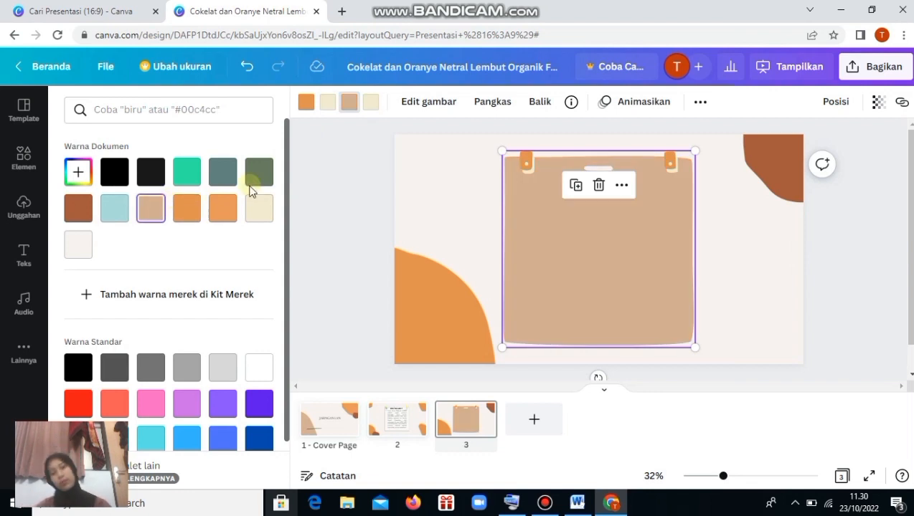
{"action": "left_click", "coordinate": [362, 231]}
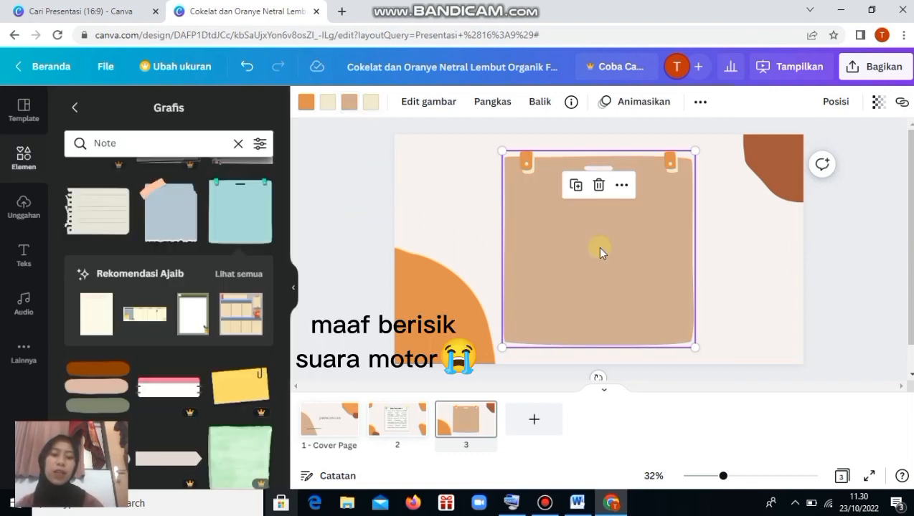
{"action": "left_click", "coordinate": [862, 182]}
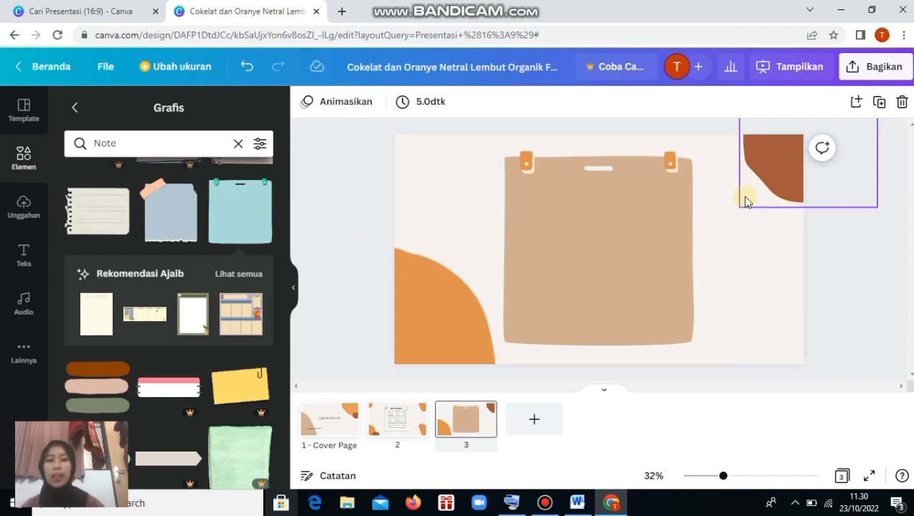
Switch to the Word document, copy the heading "Fungsi LAN", and return to the Canva presentation
{"action": "left_click", "coordinate": [577, 502]}
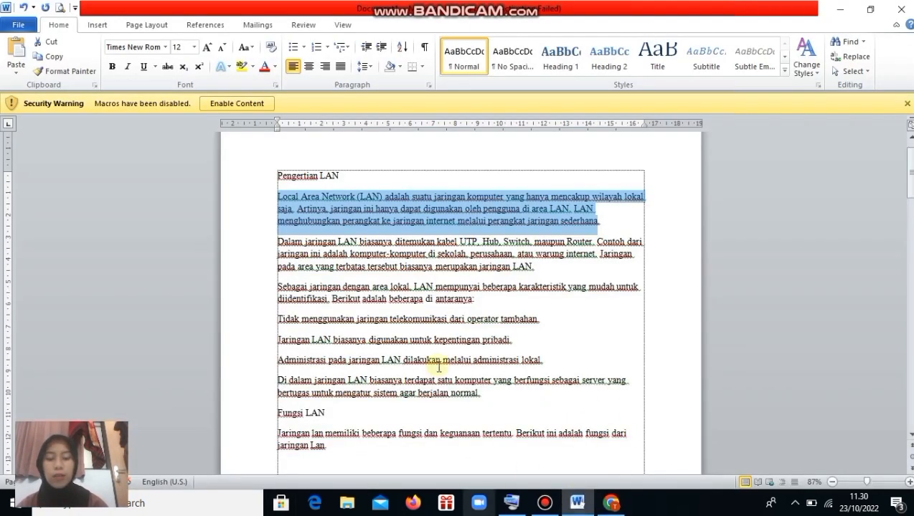
{"action": "scroll", "coordinate": [257, 334], "scroll_direction": "down", "scroll_amount": 3}
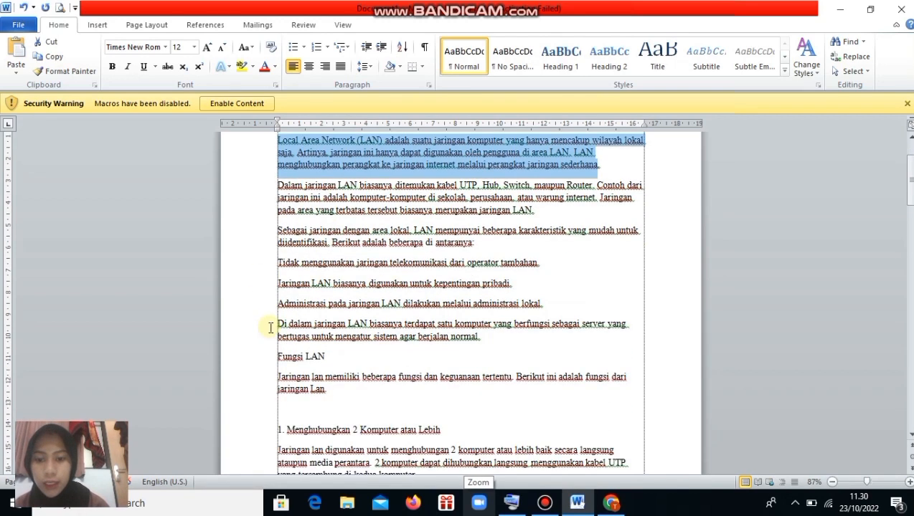
{"action": "left_click_drag", "start_coordinate": [279, 299], "coordinate": [332, 302]}
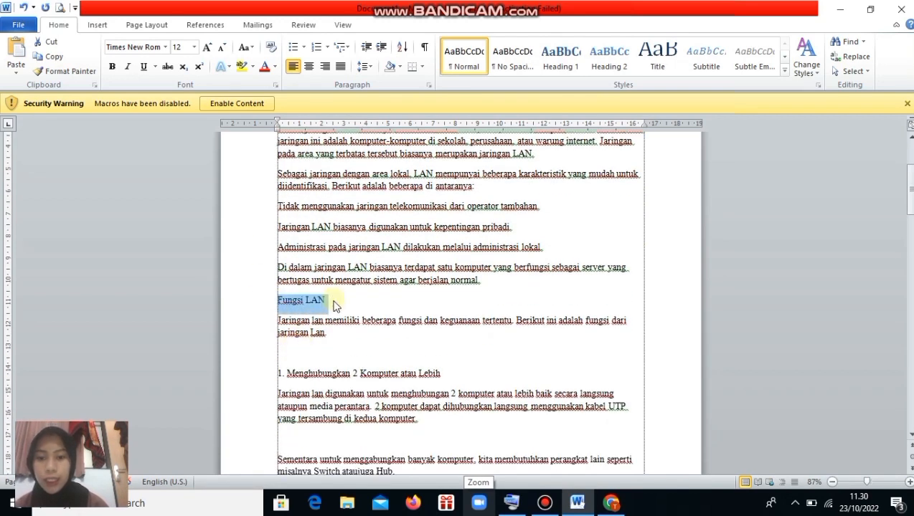
{"action": "right_click", "coordinate": [335, 302]}
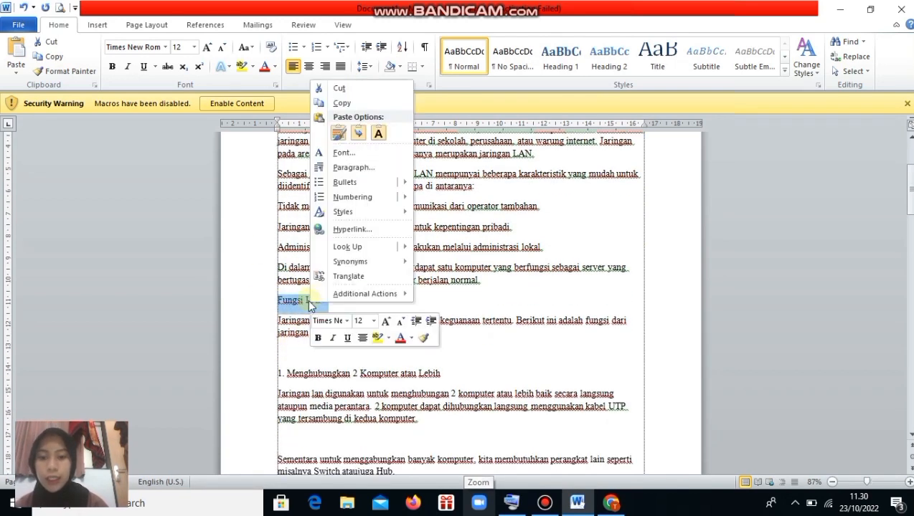
{"action": "left_click", "coordinate": [372, 100]}
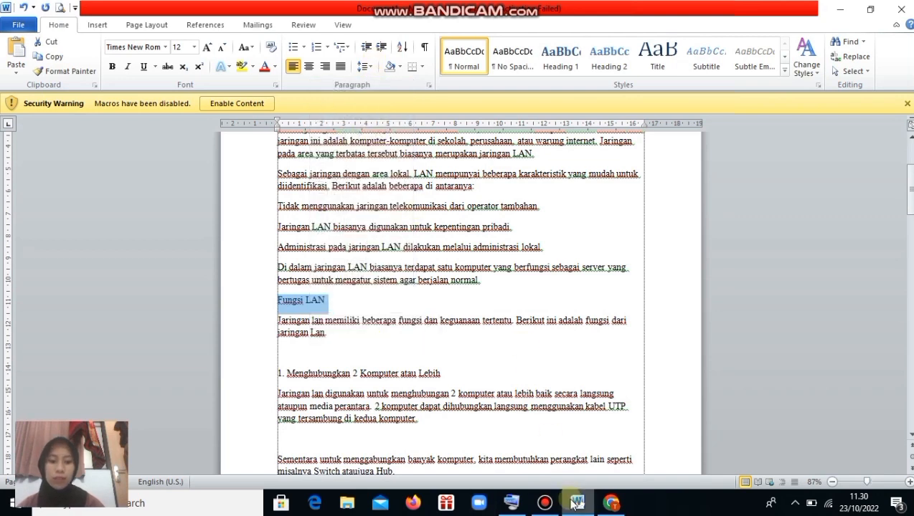
{"action": "left_click", "coordinate": [611, 503]}
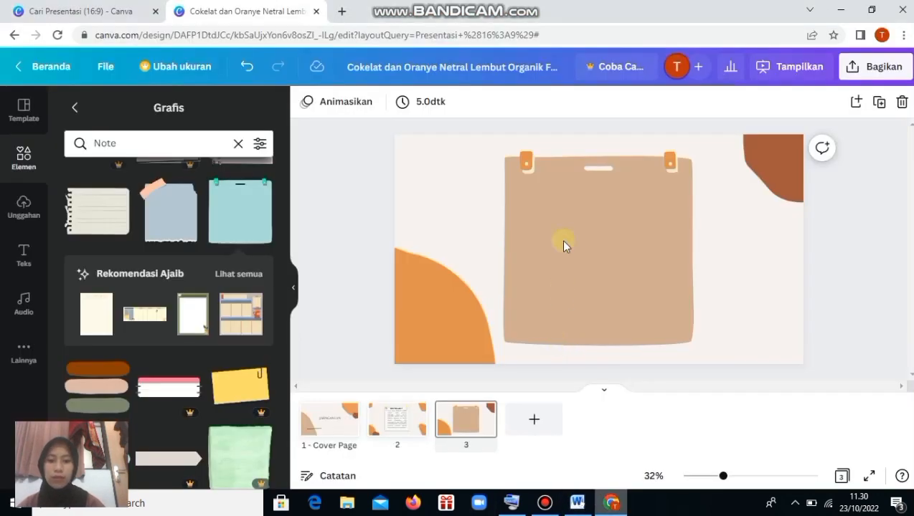
Add a title text box reading "Fungsi LAN" to page 3 and remove its trailing blank line
{"action": "left_click", "coordinate": [22, 253]}
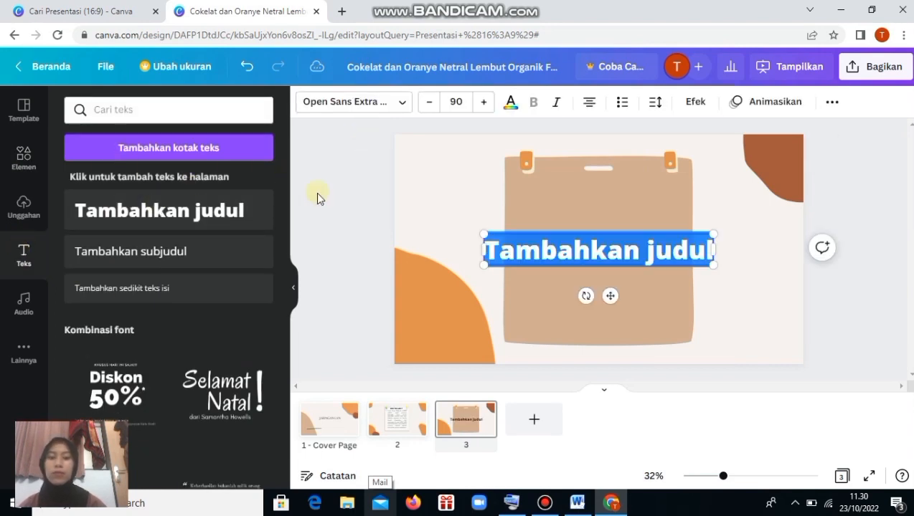
{"action": "type", "text": "Fungsi LAN"}
{"action": "key", "text": "Return"}
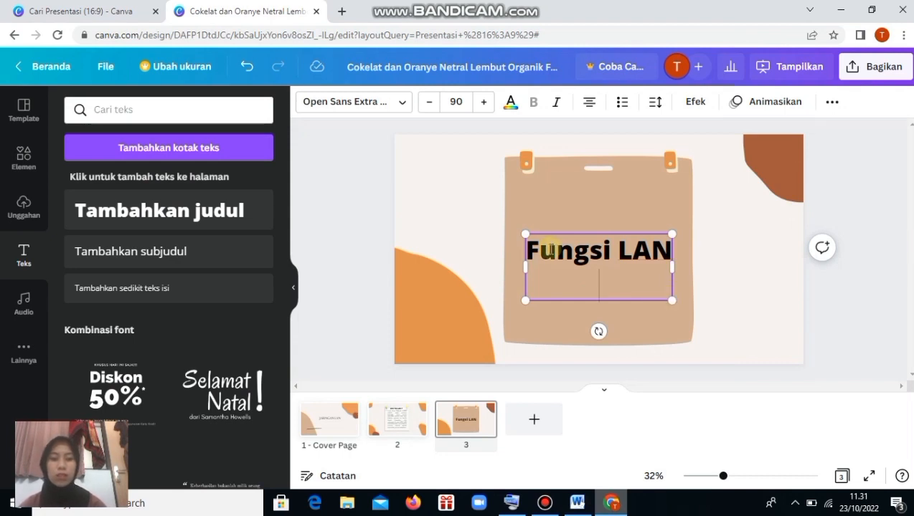
{"action": "left_click", "coordinate": [511, 502]}
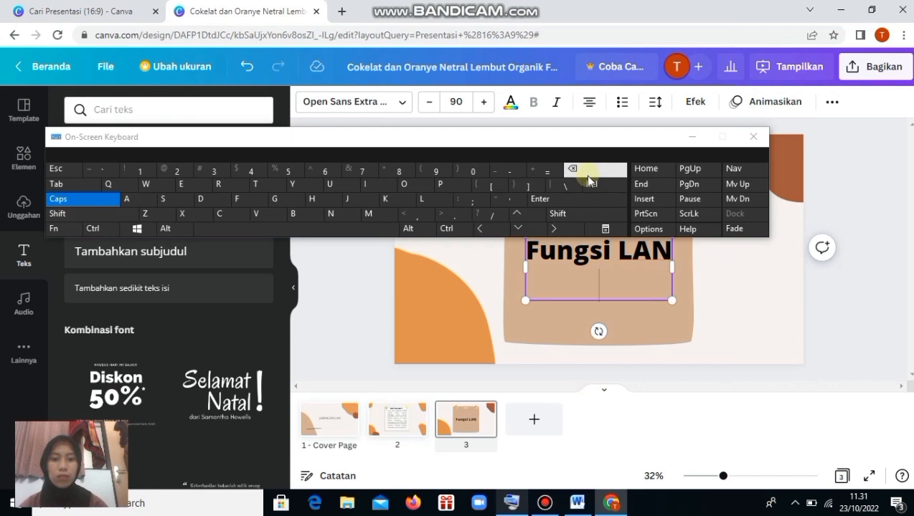
{"action": "left_click", "coordinate": [584, 170]}
{"action": "left_click", "coordinate": [691, 136]}
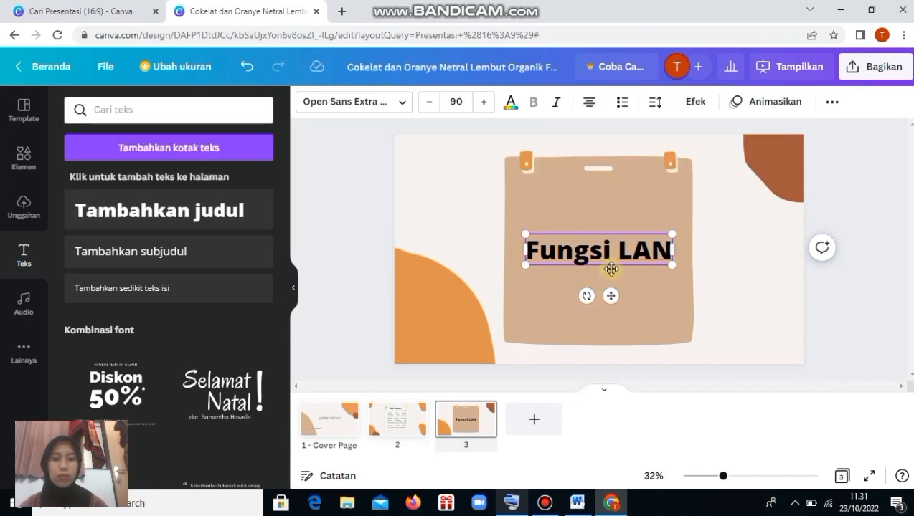
Move the "Fungsi LAN" heading to the top of the note and scale it down
{"action": "left_click", "coordinate": [633, 281]}
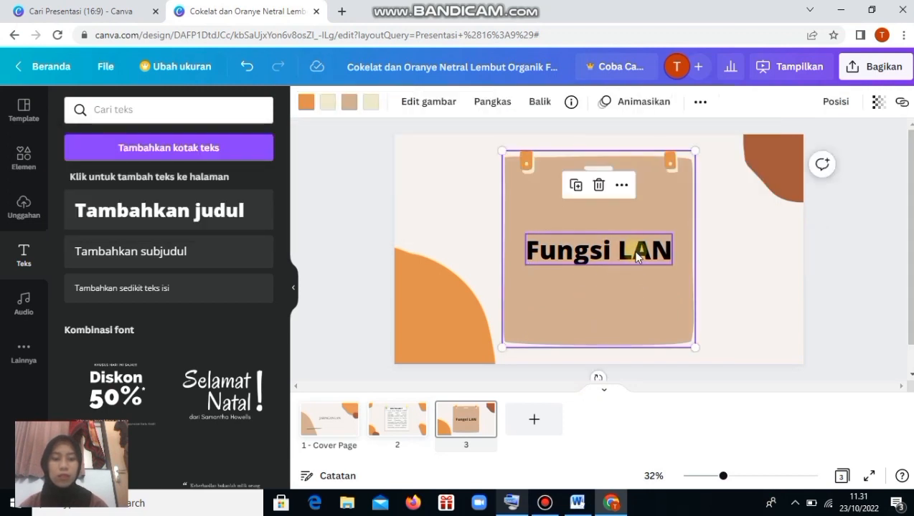
{"action": "left_click_drag", "start_coordinate": [635, 252], "coordinate": [624, 180]}
{"action": "left_click", "coordinate": [754, 242]}
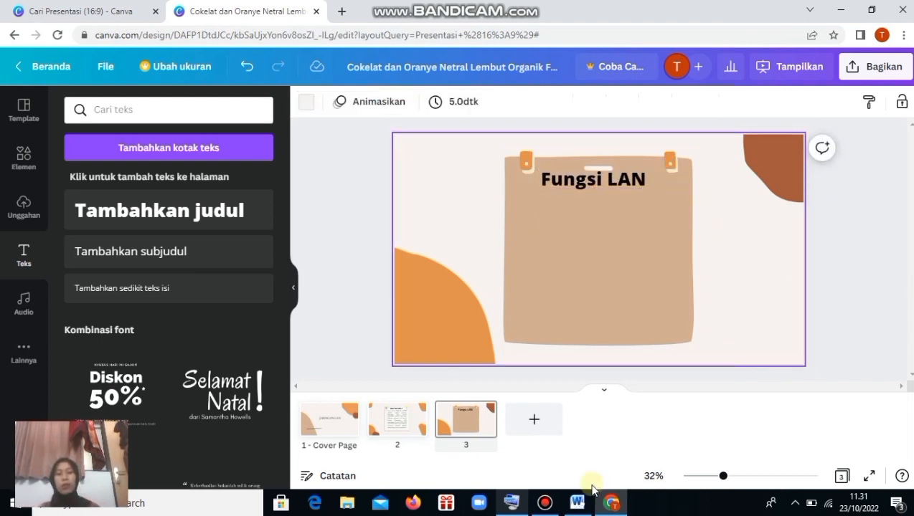
In the Word document, copy the heading "1. Menghubungkan 2 Komputer atau Lebih" together with the paragraph directly below it
{"action": "left_click", "coordinate": [578, 503]}
{"action": "scroll", "coordinate": [429, 355], "scroll_direction": "down", "scroll_amount": 8}
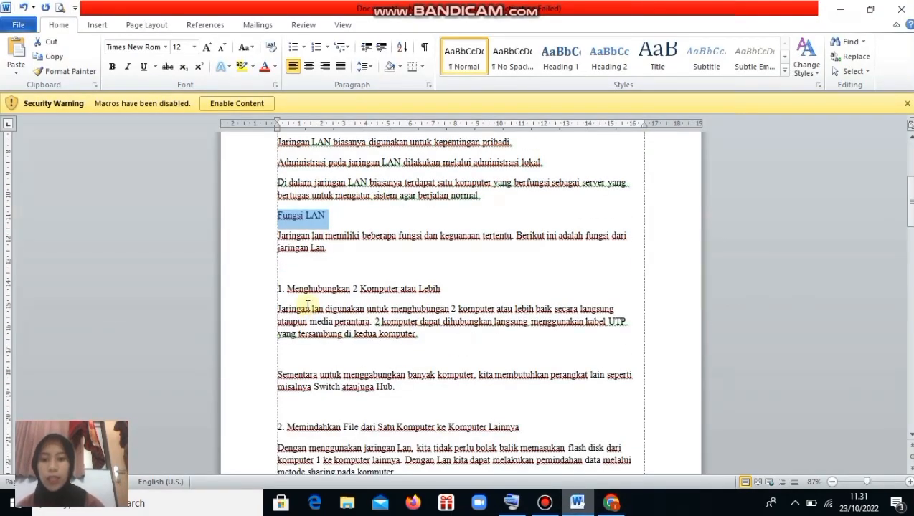
{"action": "scroll", "coordinate": [278, 292], "scroll_direction": "down", "scroll_amount": 20}
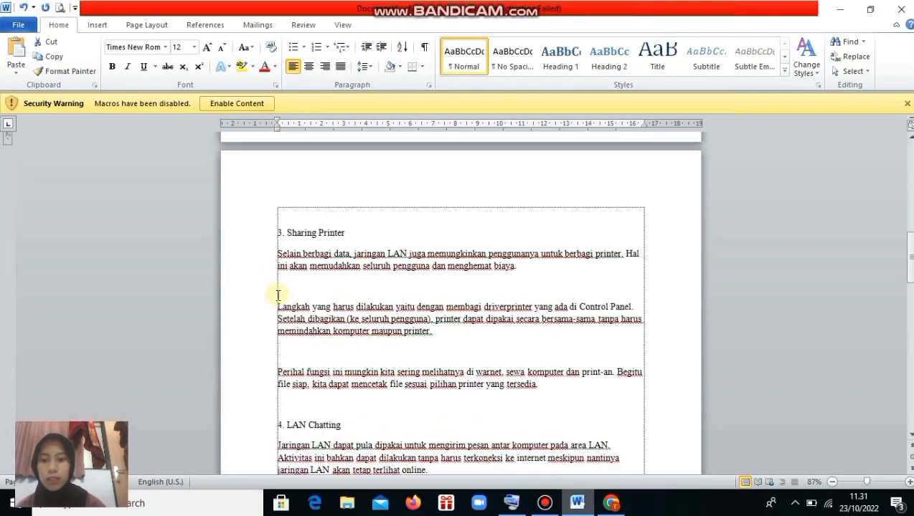
{"action": "scroll", "coordinate": [285, 289], "scroll_direction": "up", "scroll_amount": 15}
{"action": "scroll", "coordinate": [285, 289], "scroll_direction": "up", "scroll_amount": 20}
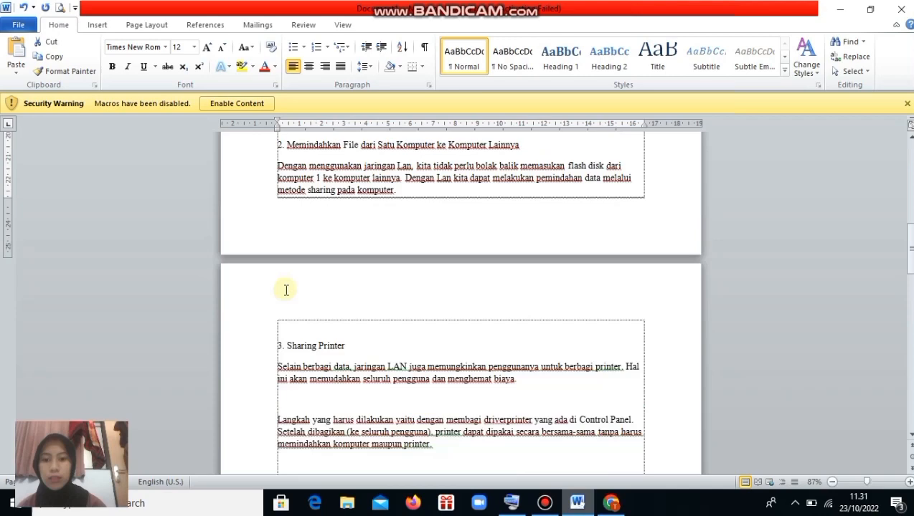
{"action": "scroll", "coordinate": [431, 322], "scroll_direction": "down", "scroll_amount": 2}
{"action": "left_click_drag", "start_coordinate": [278, 288], "coordinate": [406, 347]}
{"action": "right_click", "coordinate": [403, 342]}
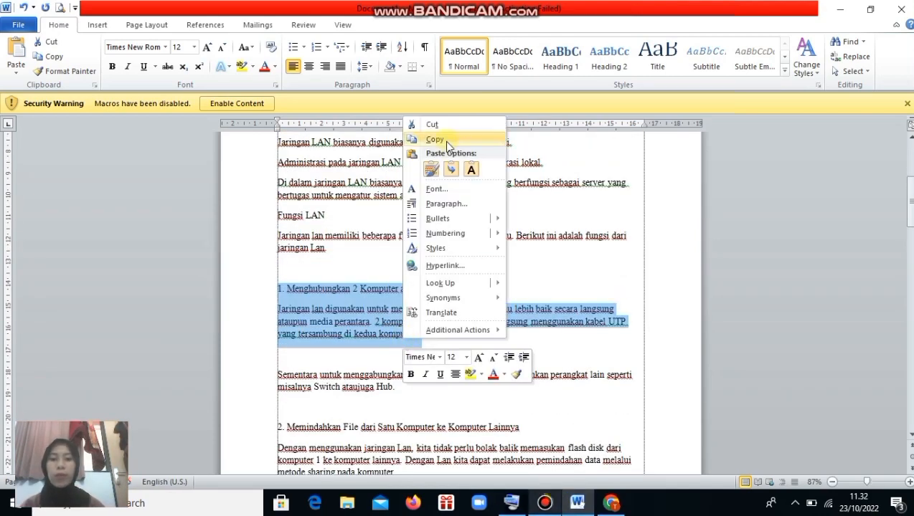
{"action": "left_click", "coordinate": [435, 139]}
Return to the presentation and paste the copied text into a new subheading box on page 3, scaled down to font size 23,9
{"action": "key", "text": "alt+Tab"}
{"action": "right_click", "coordinate": [529, 210]}
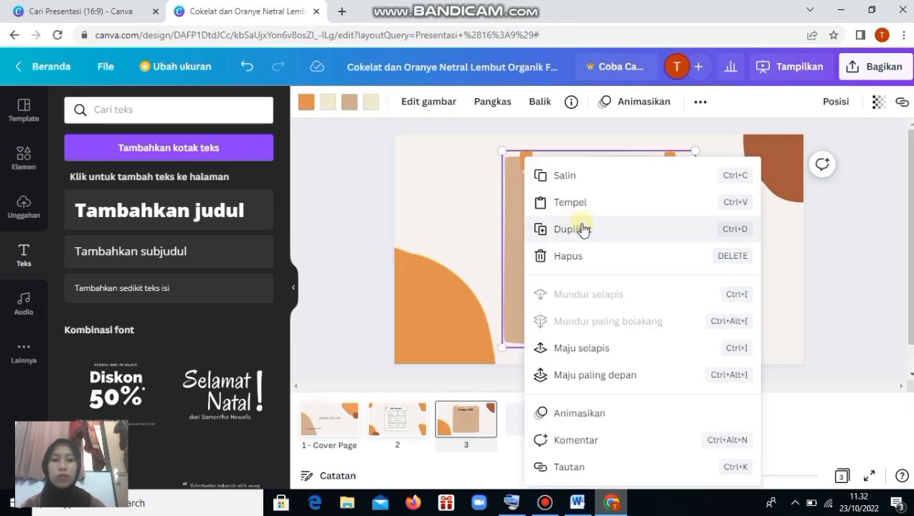
{"action": "left_click", "coordinate": [853, 300]}
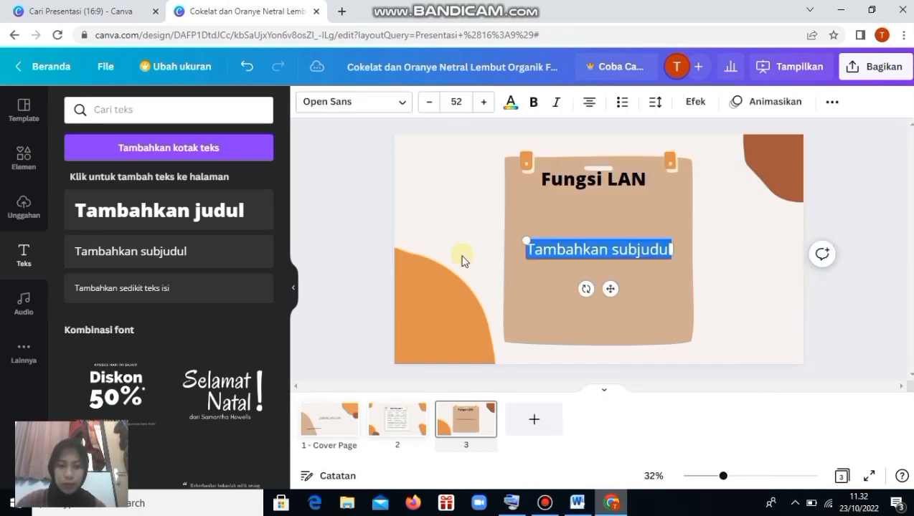
{"action": "key", "text": "ctrl+v"}
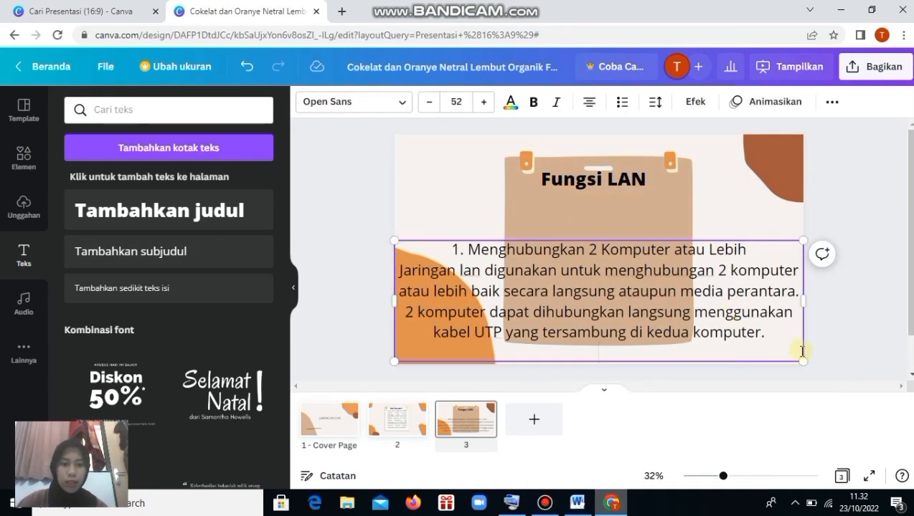
{"action": "left_click_drag", "start_coordinate": [803, 361], "coordinate": [581, 296]}
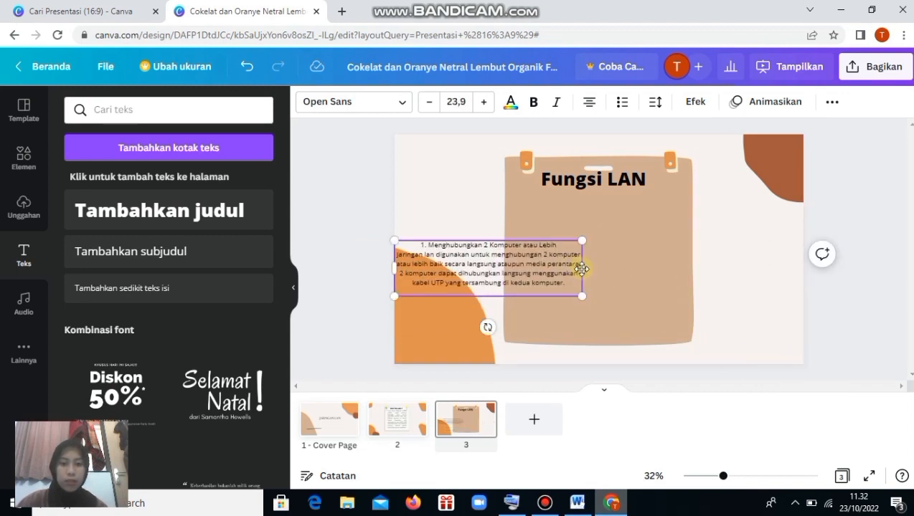
Move the pasted text box onto the brown note and narrow it to fit within the note's width
{"action": "left_click", "coordinate": [593, 267]}
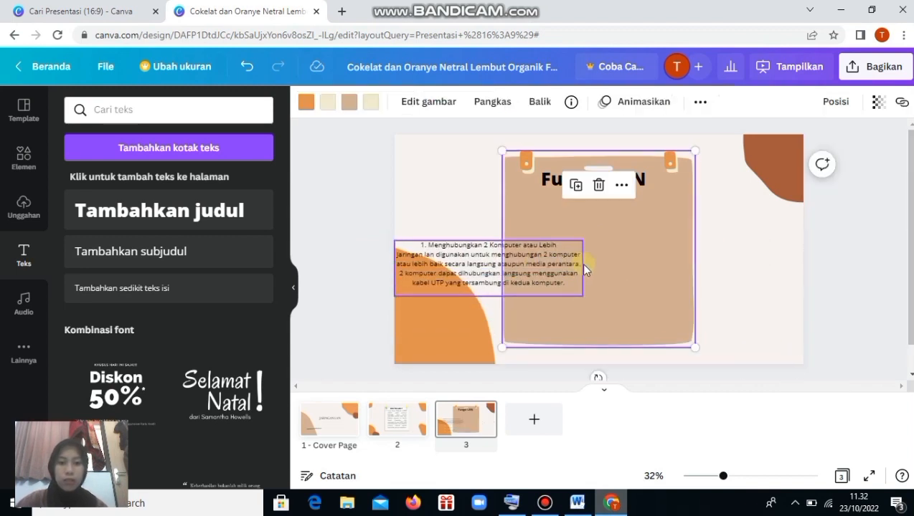
{"action": "left_click", "coordinate": [579, 264]}
{"action": "left_click_drag", "start_coordinate": [497, 267], "coordinate": [620, 253]}
{"action": "left_click_drag", "start_coordinate": [524, 264], "coordinate": [586, 253]}
Delete the paragraph and the leftover blank line below "1. Menghubungkan 2 Komputer atau Lebih", using the on-screen keyboard where needed
{"action": "double_click", "coordinate": [556, 244]}
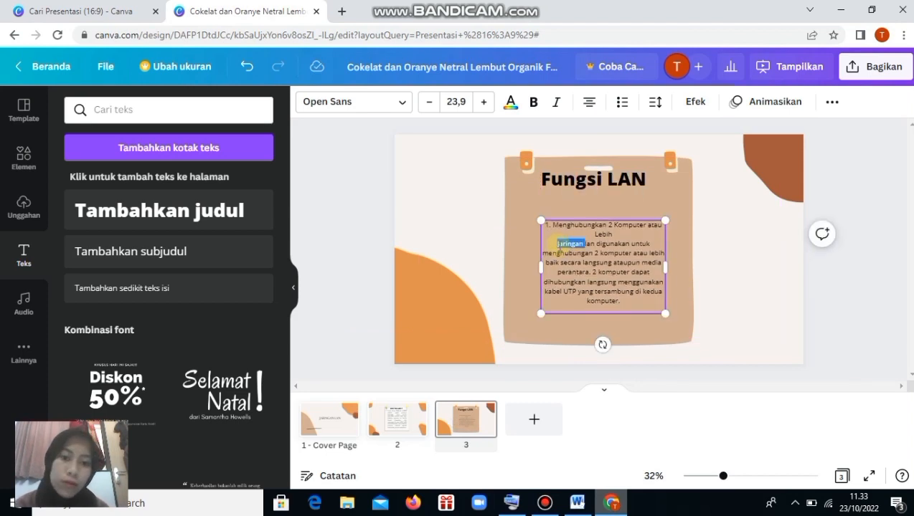
{"action": "left_click_drag", "start_coordinate": [556, 244], "coordinate": [614, 298]}
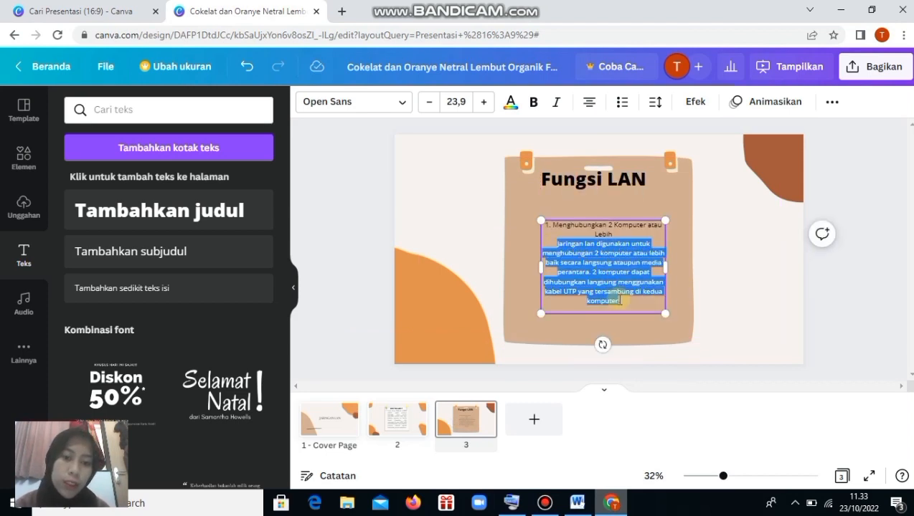
{"action": "key", "text": "BackSpace"}
{"action": "left_click", "coordinate": [511, 503]}
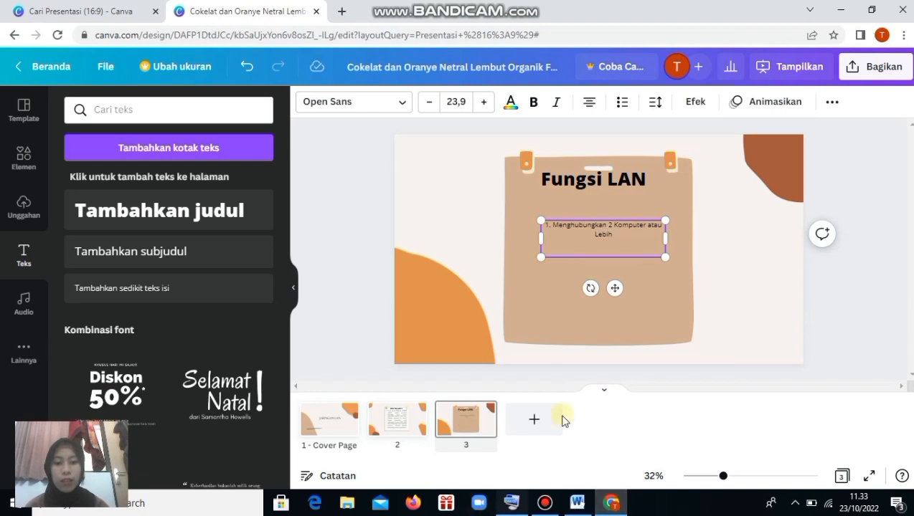
{"action": "left_click", "coordinate": [578, 173]}
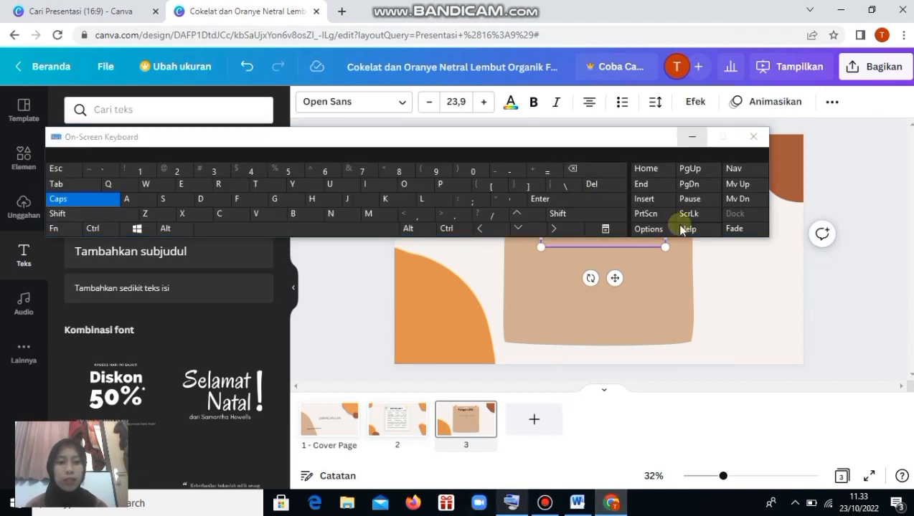
{"action": "left_click", "coordinate": [691, 137]}
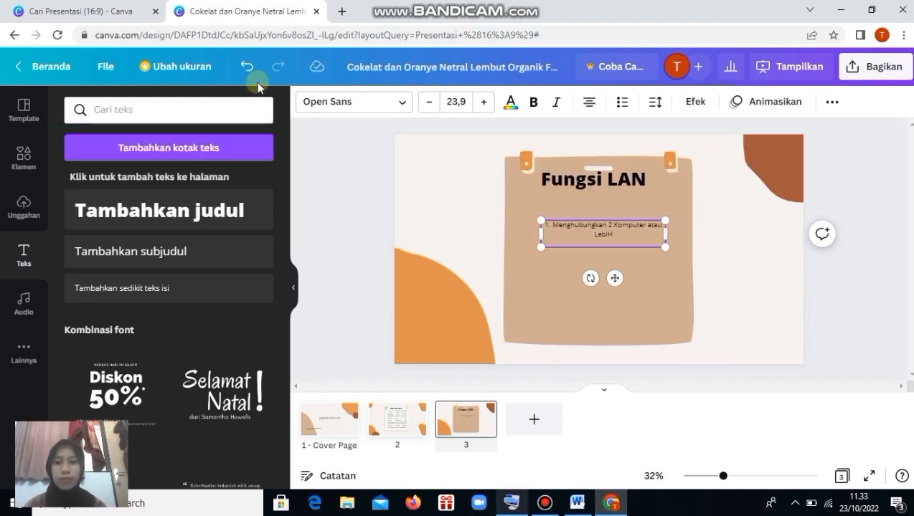
Fit the first list item on one line and position it directly under the "Fungsi LAN" heading at the note's left edge
{"action": "left_click_drag", "start_coordinate": [665, 232], "coordinate": [612, 198]}
{"action": "left_click", "coordinate": [378, 302]}
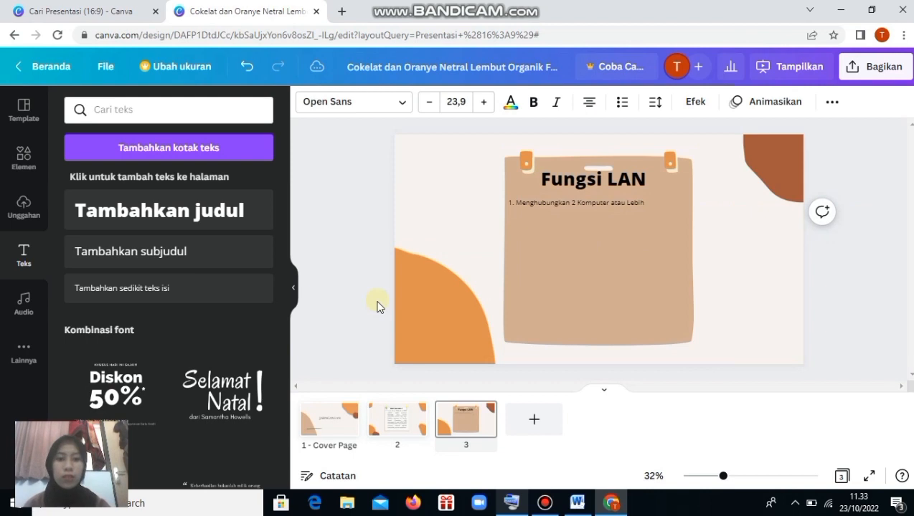
{"action": "key", "text": "Down"}
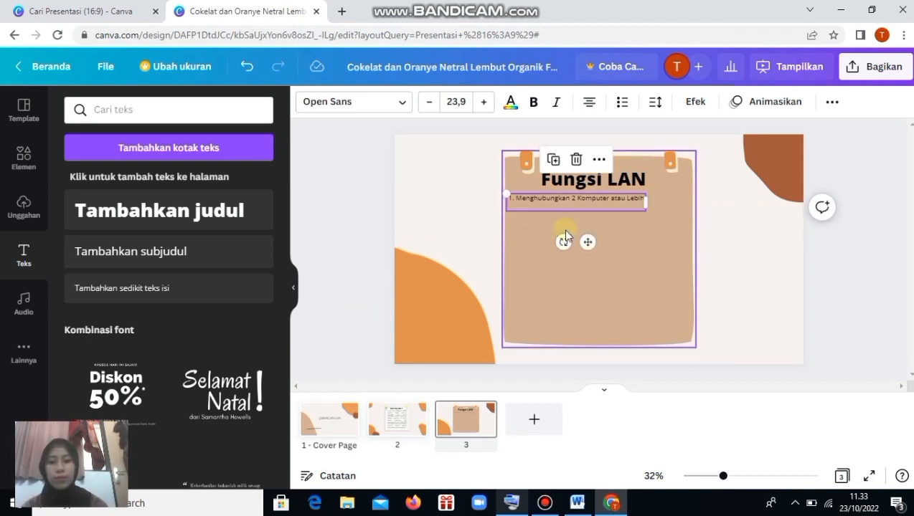
{"action": "left_click", "coordinate": [368, 195]}
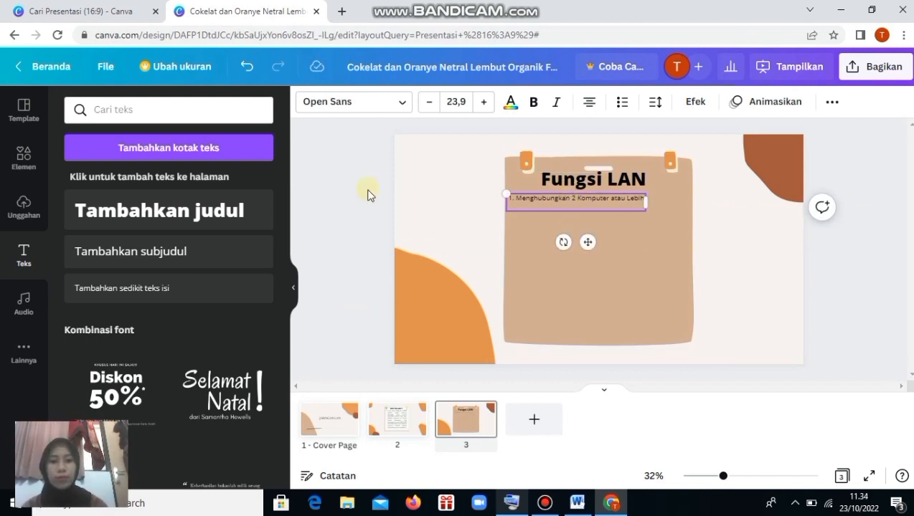
Increase the first list item's font size to 26,9 and left-align its text
{"action": "left_click", "coordinate": [484, 102]}
{"action": "left_click", "coordinate": [484, 102]}
{"action": "left_click", "coordinate": [484, 107]}
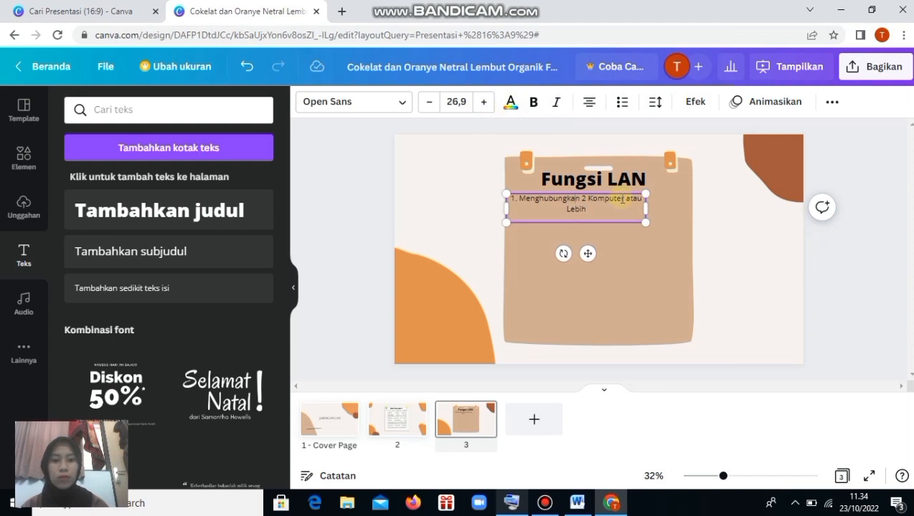
{"action": "left_click", "coordinate": [588, 103]}
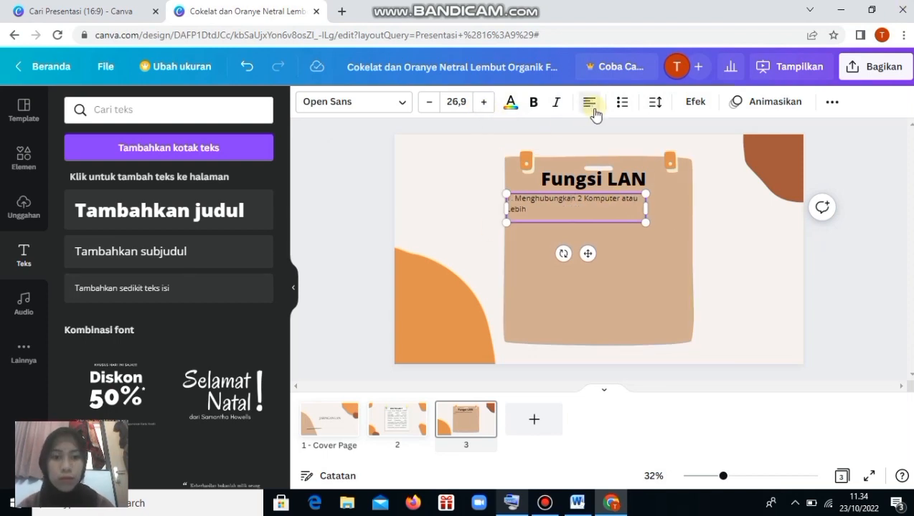
Switch to the Word document, copy the heading "2. Memindahkan File dari Satu Komputer ke Komputer Lainnya", and return to the Canva presentation
{"action": "key", "text": "alt+Tab"}
{"action": "left_click_drag", "start_coordinate": [279, 285], "coordinate": [520, 287]}
{"action": "right_click", "coordinate": [519, 287]}
{"action": "left_click", "coordinate": [557, 89]}
{"action": "left_click", "coordinate": [618, 500]}
Add a subheading text box to page 3 reading "2. Memindahkan File dari Satu Komputer ke Komputer Lainnya"
{"action": "left_click", "coordinate": [216, 252]}
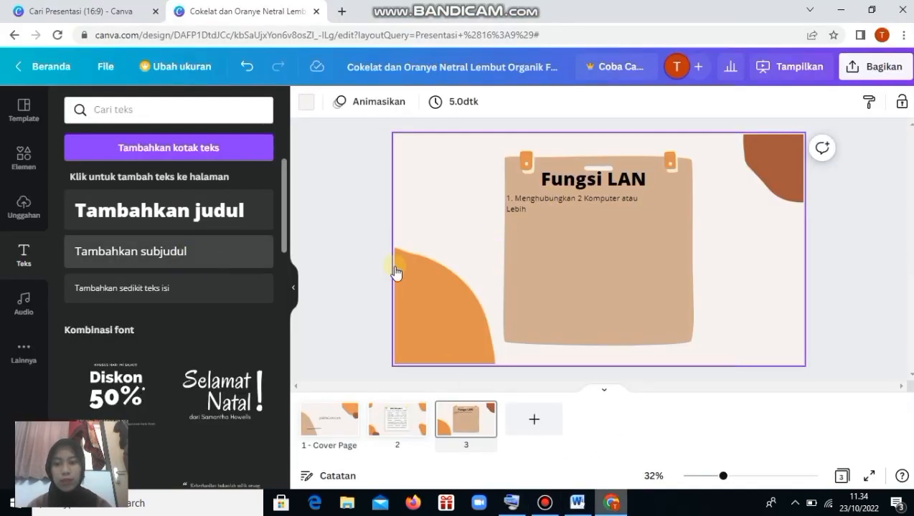
{"action": "right_click", "coordinate": [540, 247]}
{"action": "left_click", "coordinate": [604, 312]}
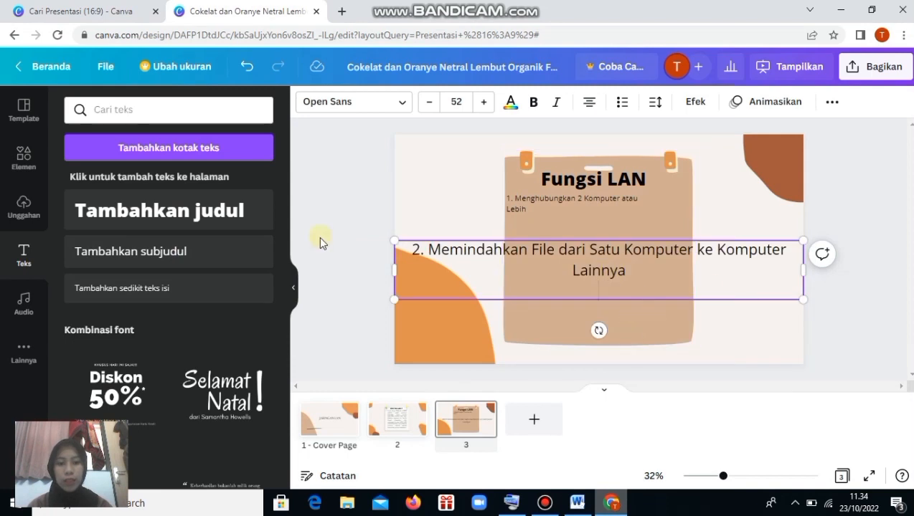
Scale down the second list item and move it onto the note below the first item
{"action": "left_click", "coordinate": [486, 107]}
{"action": "left_click", "coordinate": [674, 224]}
{"action": "left_click", "coordinate": [645, 251]}
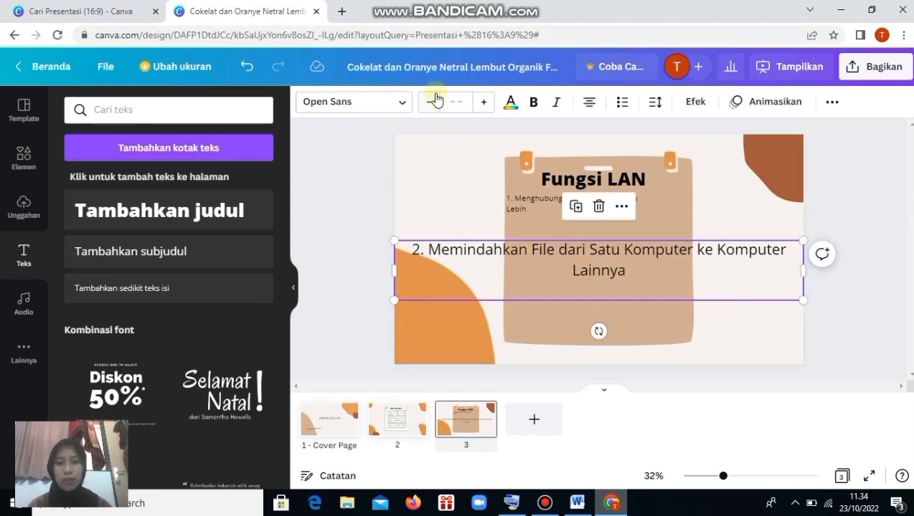
{"action": "left_click_drag", "start_coordinate": [802, 301], "coordinate": [567, 265]}
{"action": "left_click_drag", "start_coordinate": [512, 254], "coordinate": [625, 218]}
{"action": "left_click", "coordinate": [637, 260]}
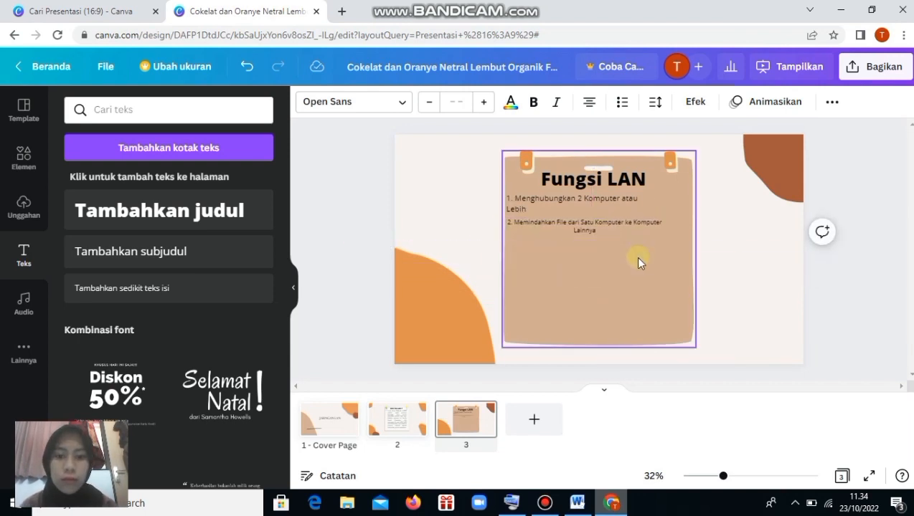
Left-align the second list item and widen its text box until the text fits on one line
{"action": "left_click", "coordinate": [631, 228]}
{"action": "left_click", "coordinate": [589, 101]}
{"action": "left_click", "coordinate": [693, 225]}
{"action": "left_click", "coordinate": [677, 221]}
{"action": "key", "text": "Right"}
{"action": "key", "text": "Right"}
{"action": "key", "text": "Right"}
{"action": "key", "text": "Right"}
{"action": "key", "text": "Right"}
{"action": "key", "text": "Right"}
{"action": "key", "text": "Right"}
{"action": "key", "text": "Right"}
{"action": "key", "text": "Right"}
{"action": "key", "text": "Right"}
{"action": "key", "text": "Right"}
{"action": "key", "text": "Right"}
{"action": "key", "text": "Right"}
{"action": "key", "text": "Right"}
{"action": "key", "text": "Right"}
{"action": "key", "text": "Right"}
{"action": "key", "text": "Right"}
{"action": "key", "text": "Right"}
{"action": "key", "text": "Right"}
{"action": "key", "text": "Right"}
{"action": "key", "text": "Right"}
{"action": "key", "text": "Right"}
{"action": "key", "text": "Right"}
{"action": "key", "text": "Right"}
{"action": "key", "text": "Right"}
{"action": "key", "text": "Right"}
{"action": "key", "text": "Right"}
{"action": "key", "text": "Right"}
{"action": "key", "text": "Right"}
{"action": "key", "text": "Right"}
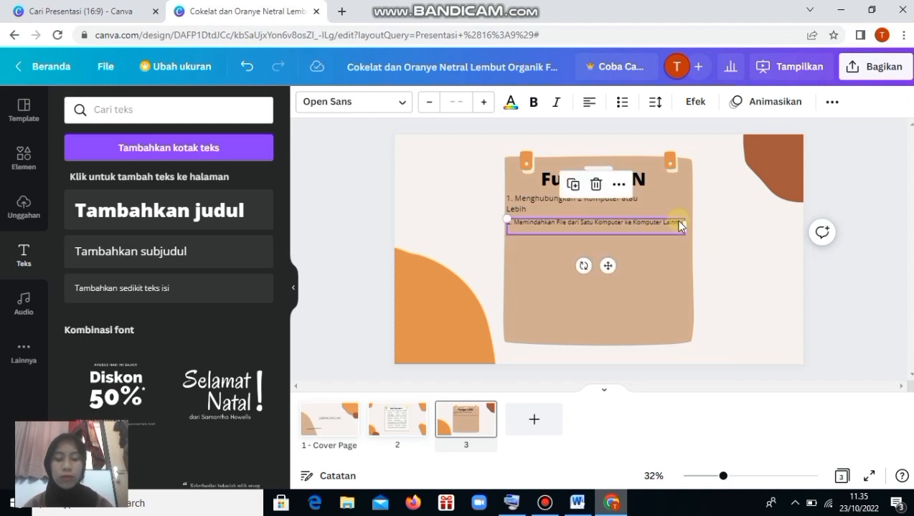
{"action": "left_click", "coordinate": [841, 314]}
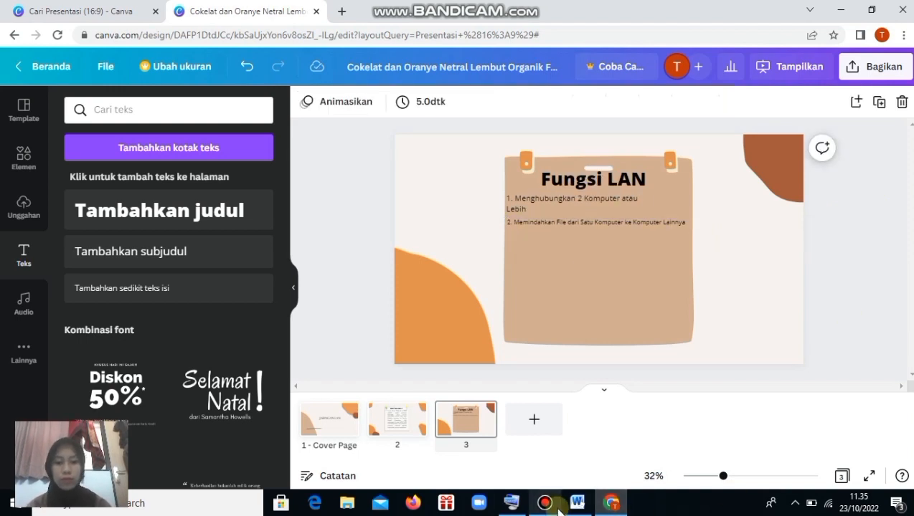
In the Word document, copy the heading "5. Remote Komputer" and return to the Canva presentation
{"action": "left_click_drag", "start_coordinate": [356, 167], "coordinate": [292, 165]}
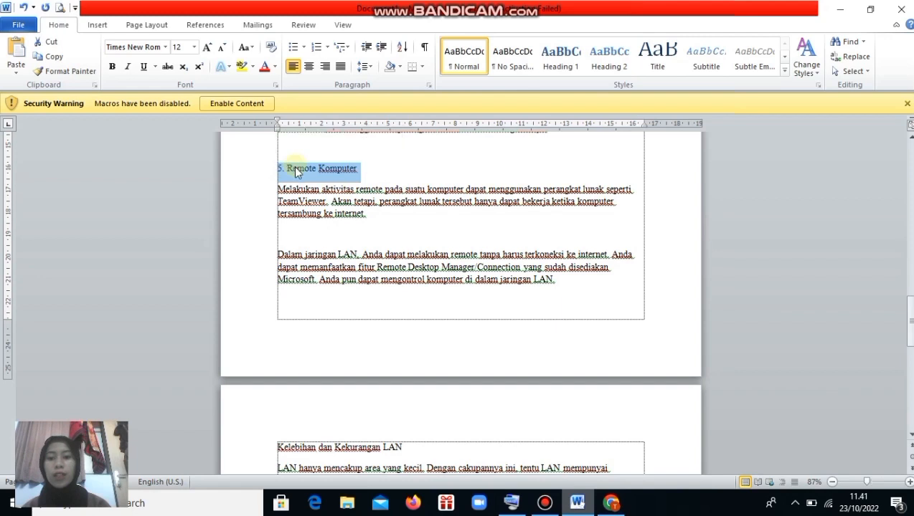
{"action": "right_click", "coordinate": [296, 172]}
{"action": "left_click", "coordinate": [330, 190]}
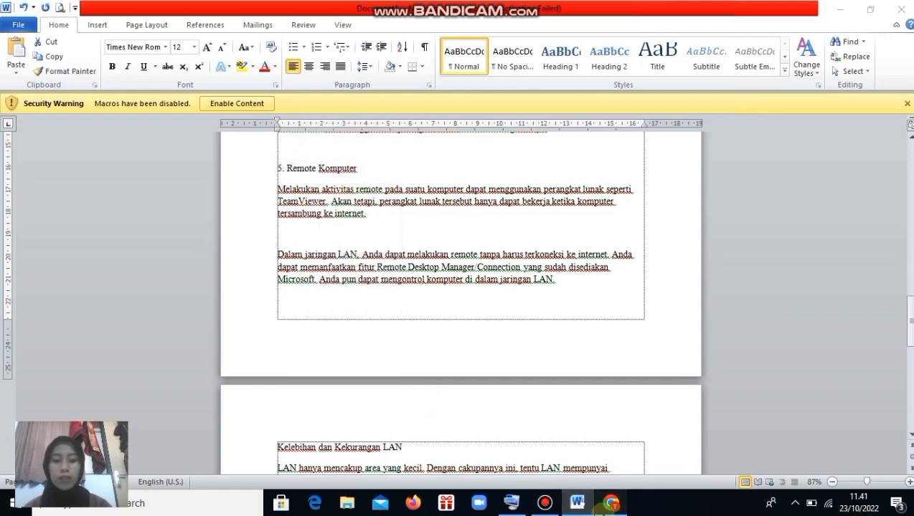
{"action": "left_click", "coordinate": [610, 502]}
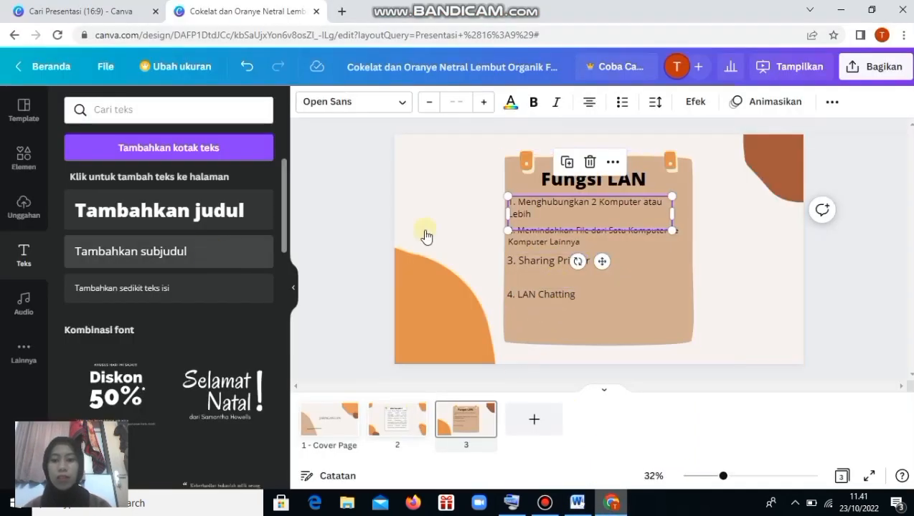
Paste "5. Remote Komputer" into the new subheading text box on page 3 and narrow the box
{"action": "right_click", "coordinate": [559, 242]}
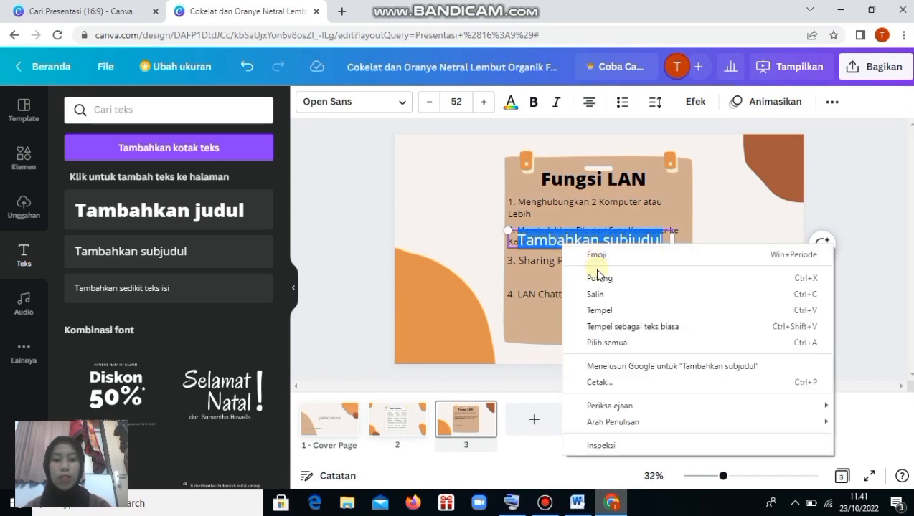
{"action": "left_click", "coordinate": [596, 308]}
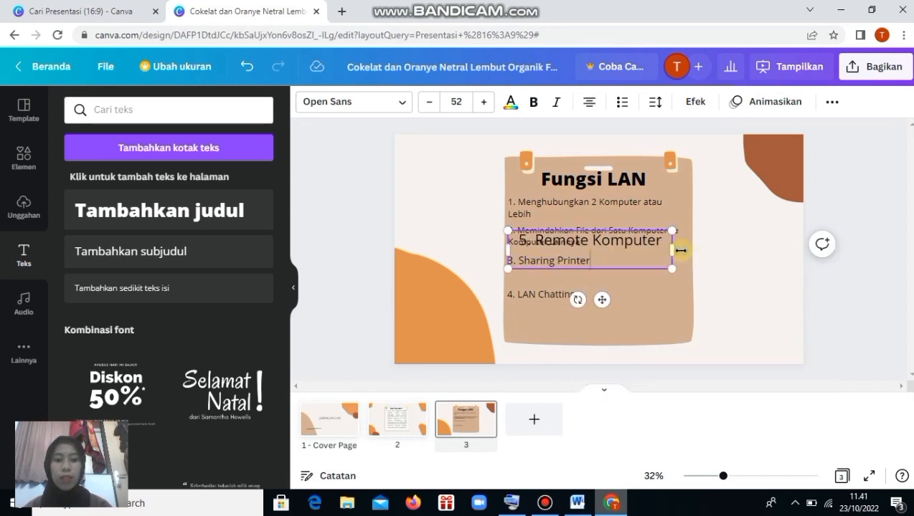
{"action": "mouse_move", "coordinate": [672, 248]}
{"action": "left_mouse_down"}
{"action": "mouse_move", "coordinate": [630, 261]}
{"action": "mouse_move", "coordinate": [662, 255]}
{"action": "left_mouse_up"}
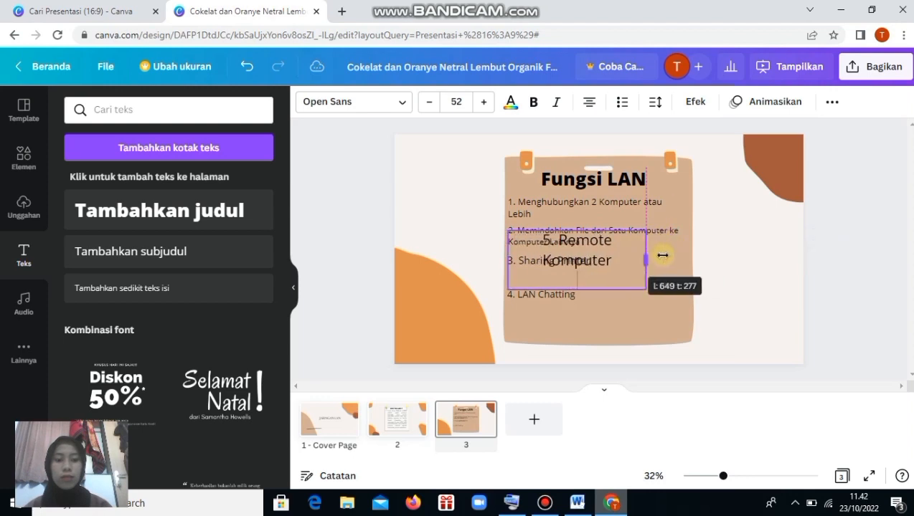
Add page 4 and decorate its lower-left corner with the orange blob graphic and a small brown blob beside it
{"action": "left_click", "coordinate": [534, 420]}
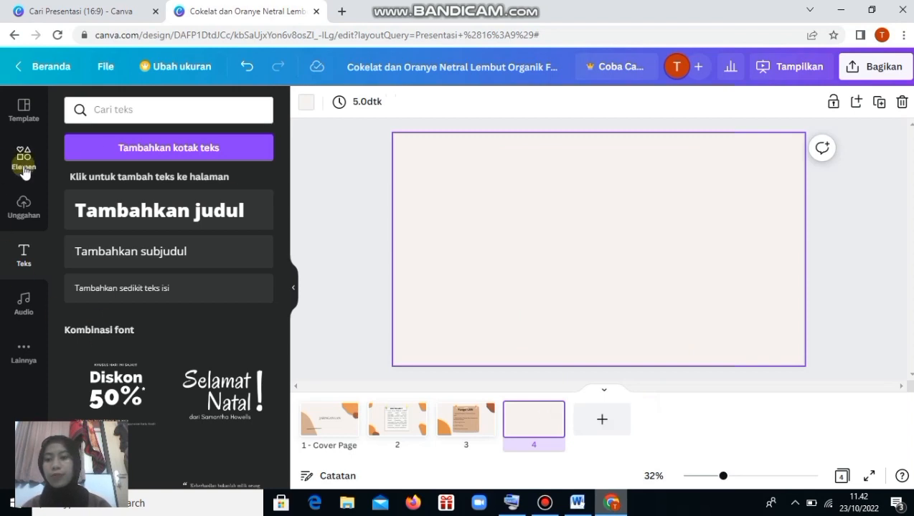
{"action": "left_click", "coordinate": [23, 160]}
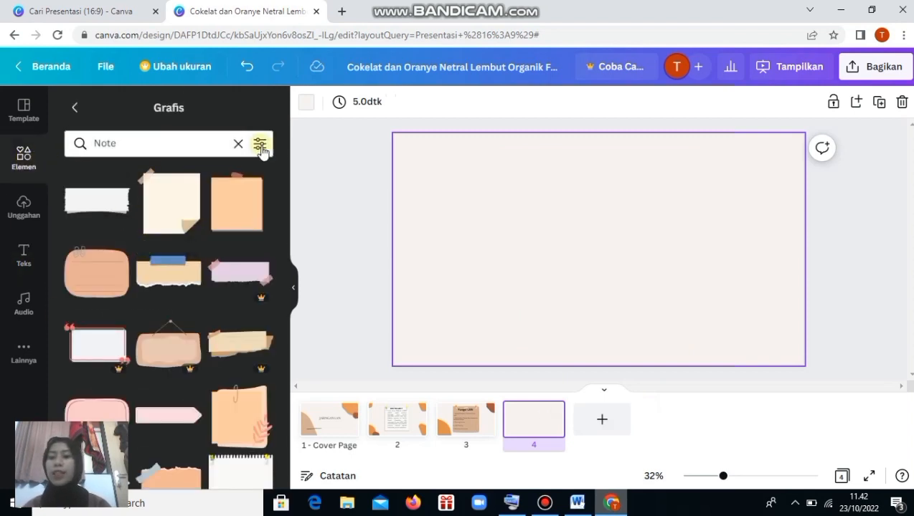
{"action": "left_click", "coordinate": [239, 145]}
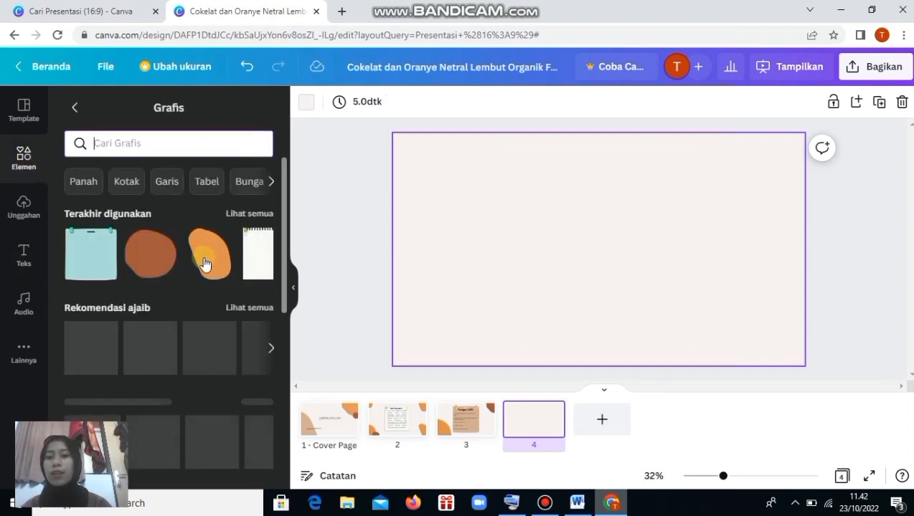
{"action": "left_click", "coordinate": [205, 261]}
{"action": "left_click_drag", "start_coordinate": [583, 262], "coordinate": [391, 337]}
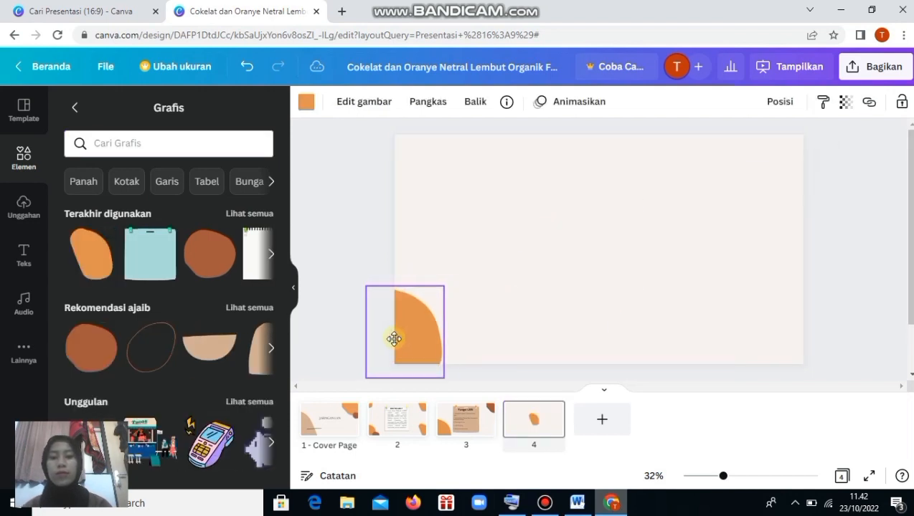
{"action": "left_click", "coordinate": [220, 266]}
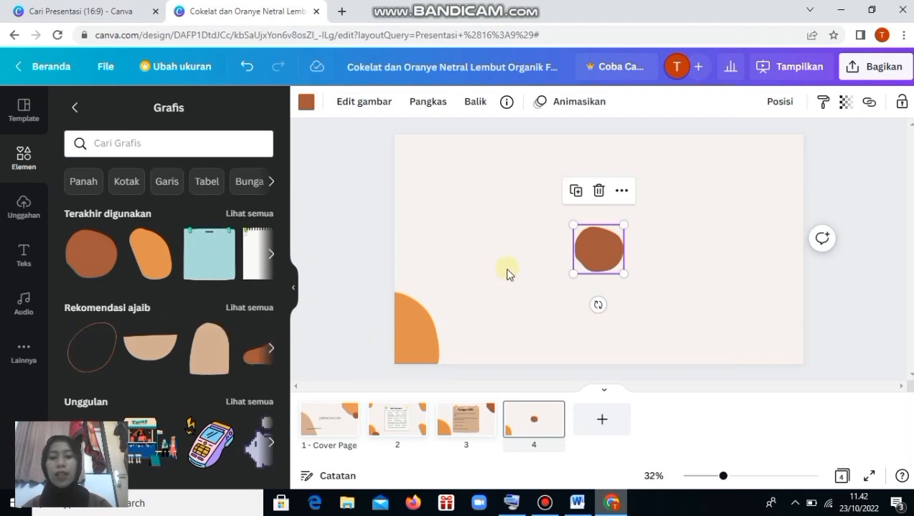
{"action": "left_click_drag", "start_coordinate": [584, 258], "coordinate": [439, 351]}
Place an orange blob in page 4's upper-right corner and a larger brown blob just below it, overlapping the page edge
{"action": "left_click", "coordinate": [150, 254]}
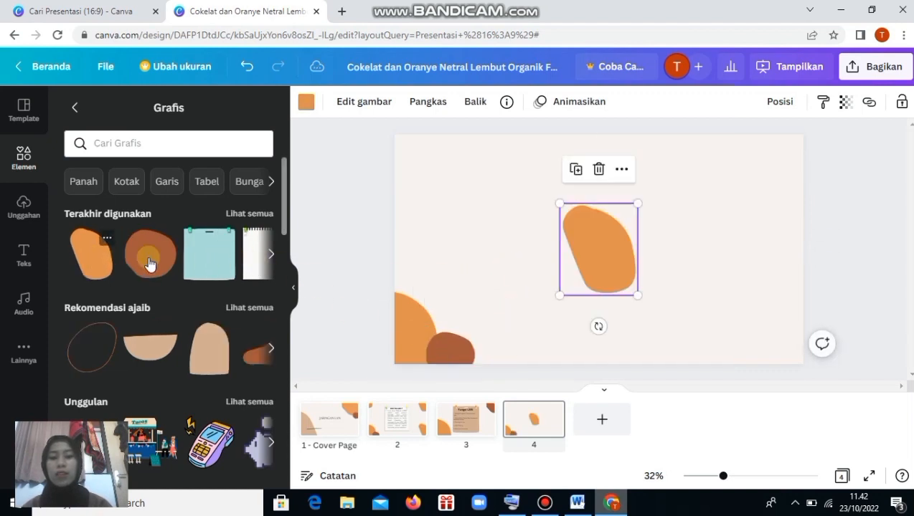
{"action": "left_click_drag", "start_coordinate": [586, 259], "coordinate": [766, 139]}
{"action": "left_click", "coordinate": [158, 253]}
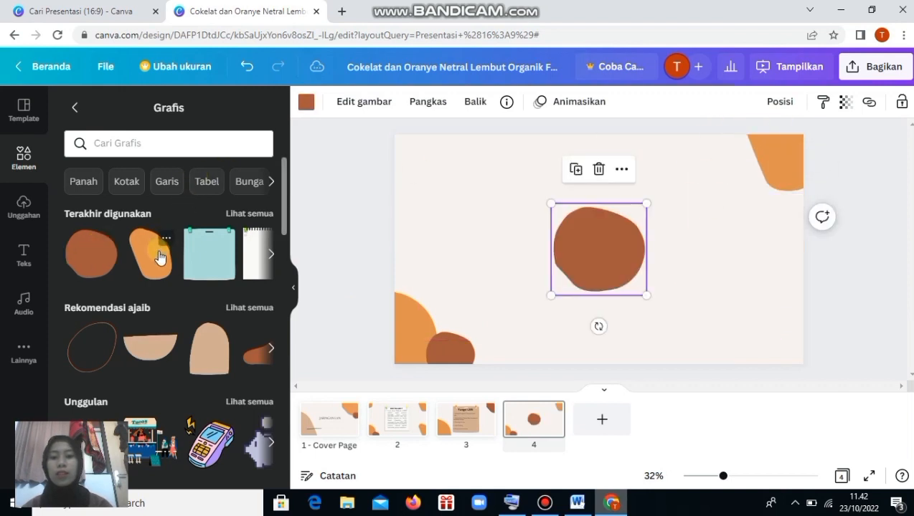
{"action": "left_click_drag", "start_coordinate": [772, 225], "coordinate": [794, 224]}
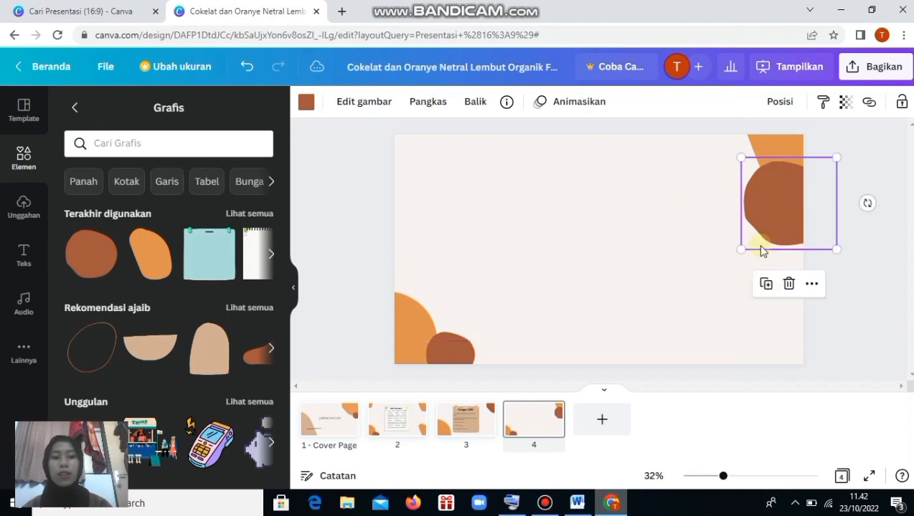
Filter the graphics library by the "Note" category
{"action": "left_click", "coordinate": [899, 302]}
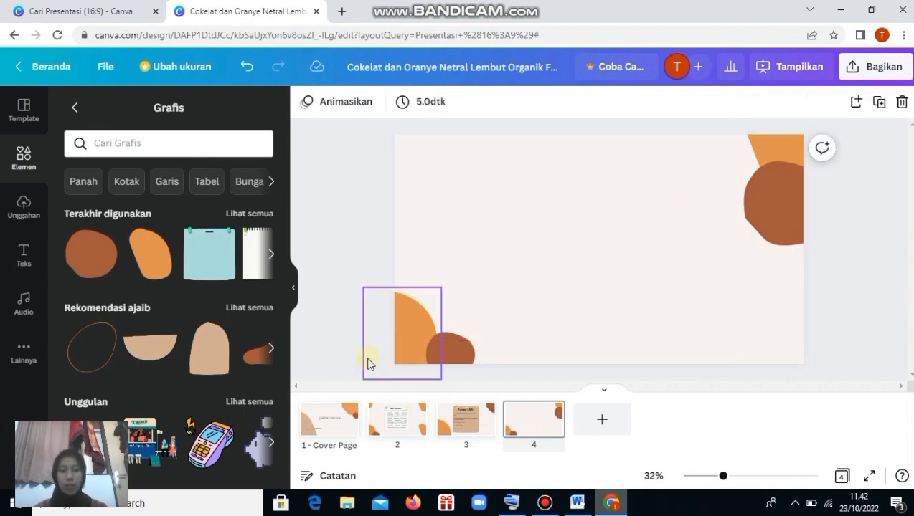
{"action": "left_click", "coordinate": [271, 183]}
{"action": "left_click", "coordinate": [271, 183]}
{"action": "left_click", "coordinate": [271, 183]}
{"action": "left_click", "coordinate": [271, 183]}
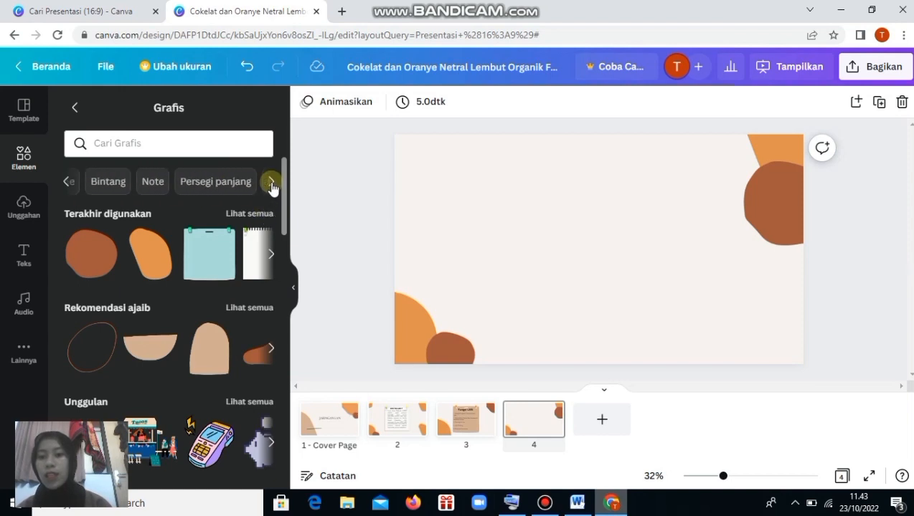
{"action": "left_click", "coordinate": [86, 184]}
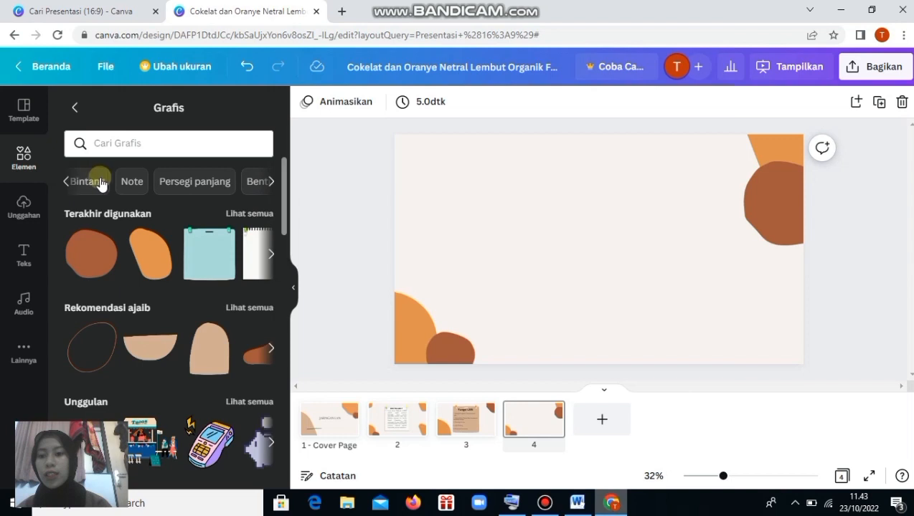
{"action": "left_click", "coordinate": [124, 184]}
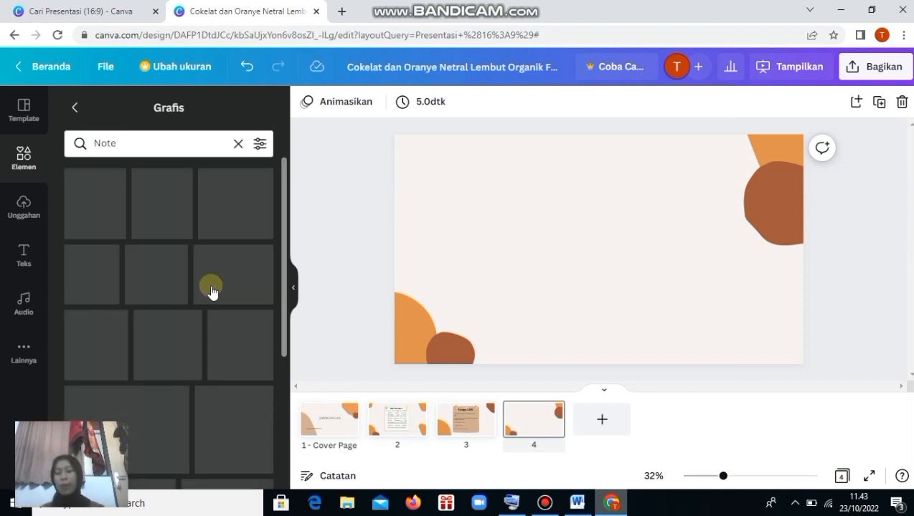
Add the graphic of three stacked brown, pink and green rounded bars from the Note results to page 4
{"action": "scroll", "coordinate": [206, 284], "scroll_direction": "down", "scroll_amount": 5}
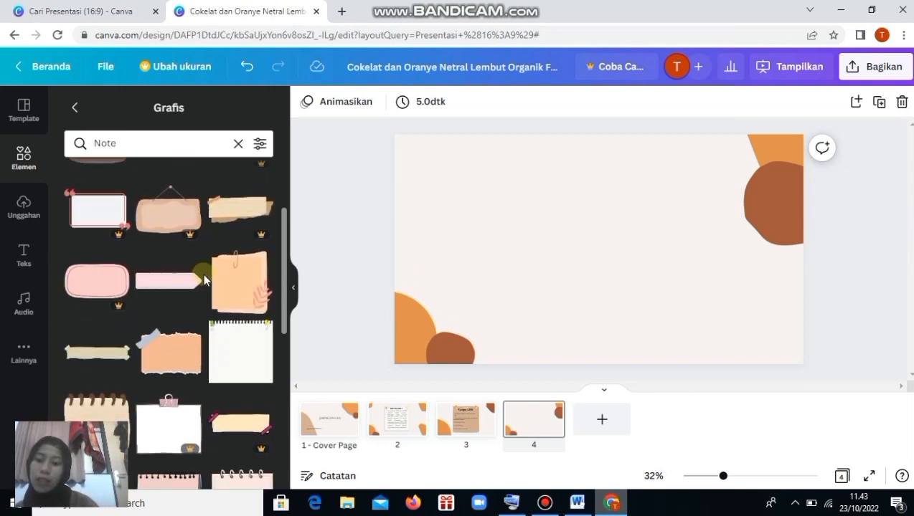
{"action": "scroll", "coordinate": [204, 279], "scroll_direction": "down", "scroll_amount": 3}
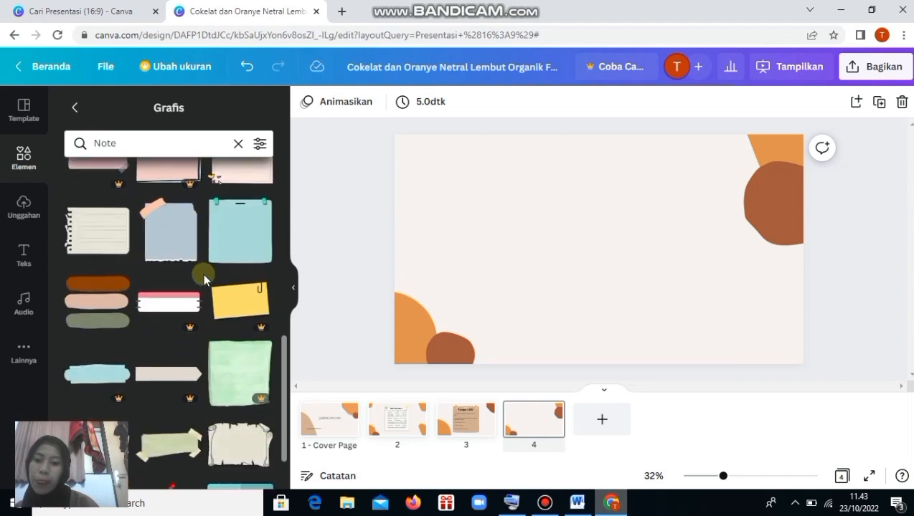
{"action": "scroll", "coordinate": [200, 280], "scroll_direction": "down", "scroll_amount": 2}
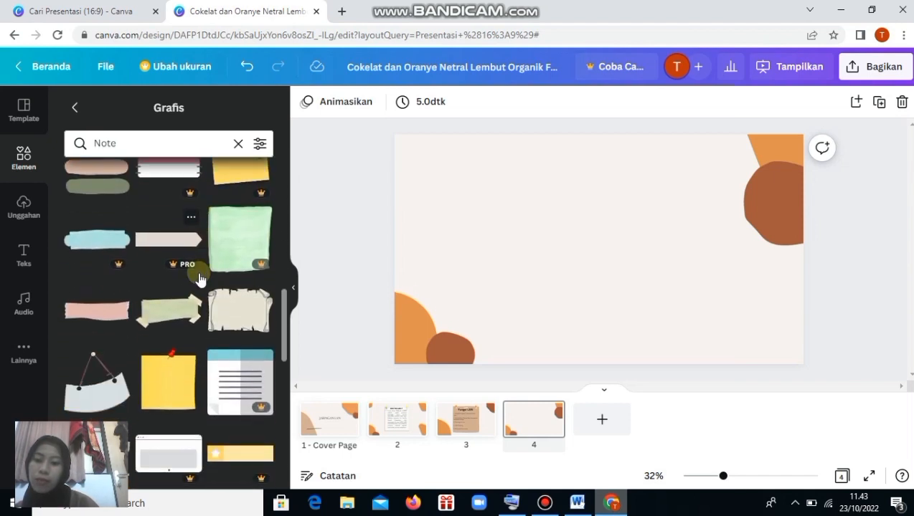
{"action": "scroll", "coordinate": [106, 262], "scroll_direction": "up", "scroll_amount": 2}
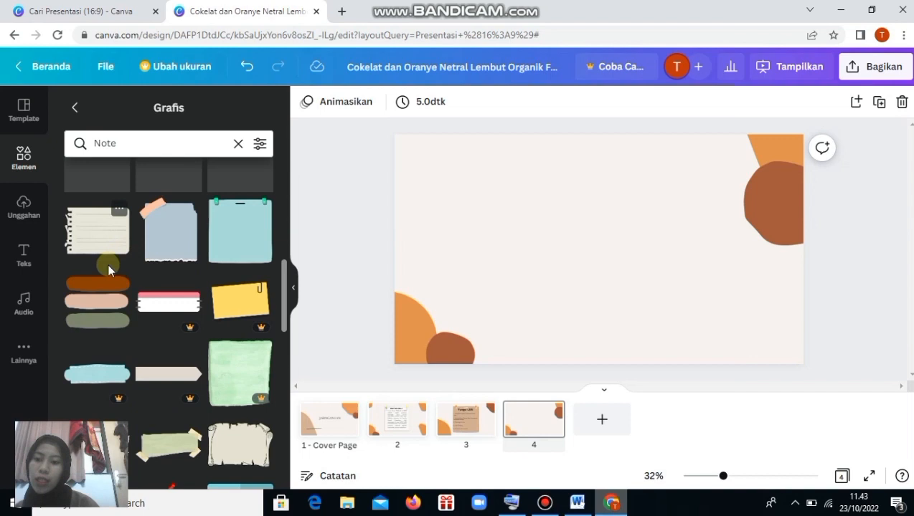
{"action": "left_click", "coordinate": [104, 292]}
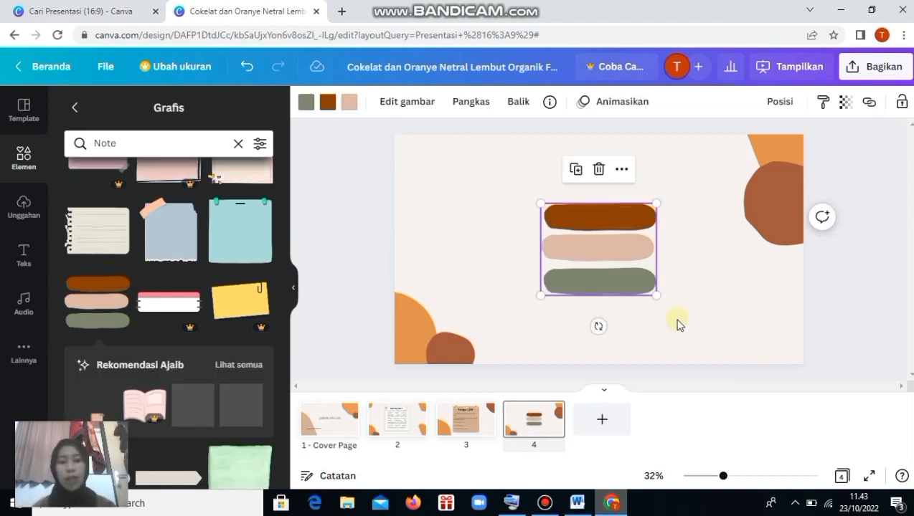
Enlarge the three-bar graphic to fill most of page 4's height and center it on the page
{"action": "left_click_drag", "start_coordinate": [656, 297], "coordinate": [799, 350]}
{"action": "left_click_drag", "start_coordinate": [662, 272], "coordinate": [662, 249]}
{"action": "left_click", "coordinate": [841, 319]}
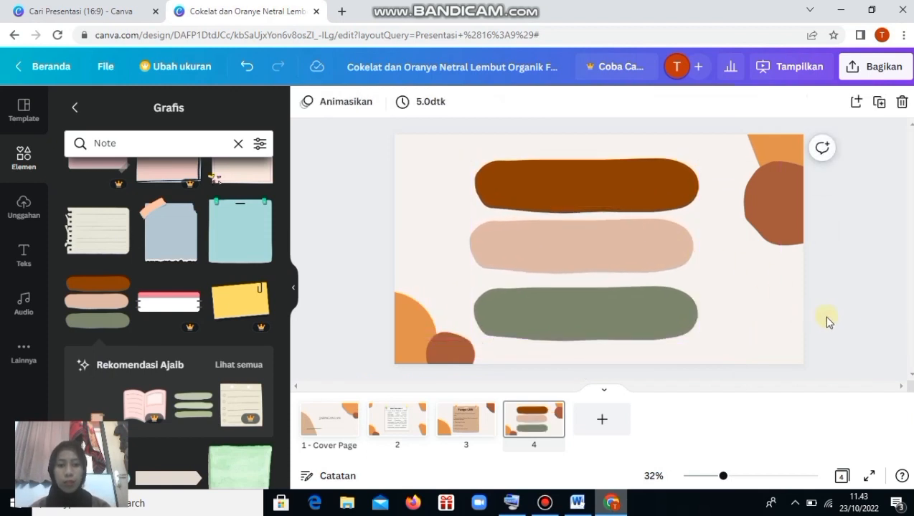
{"action": "left_click_drag", "start_coordinate": [668, 290], "coordinate": [689, 297]}
{"action": "left_click", "coordinate": [881, 304]}
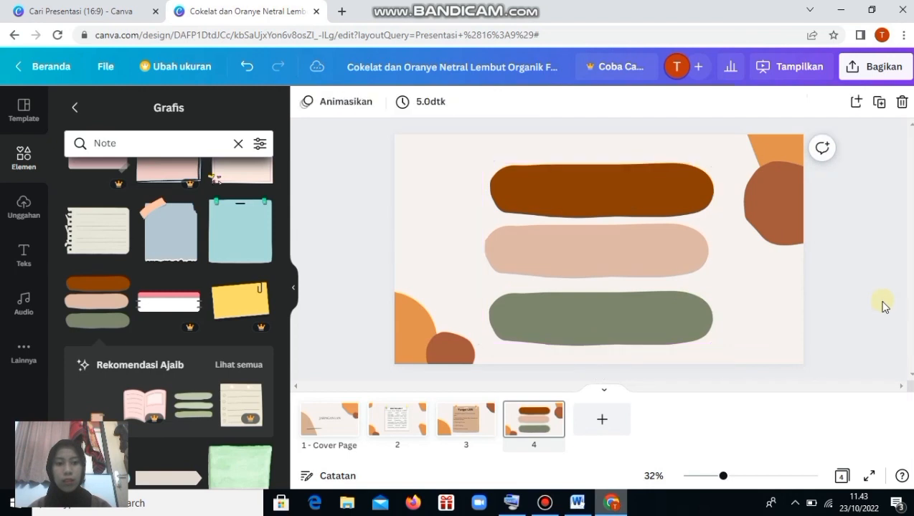
In the Word document, copy the heading "Kelebihan dan Kekurangan LAN" and return to the Canva presentation
{"action": "left_click", "coordinate": [577, 502]}
{"action": "scroll", "coordinate": [502, 361], "scroll_direction": "down", "scroll_amount": 2}
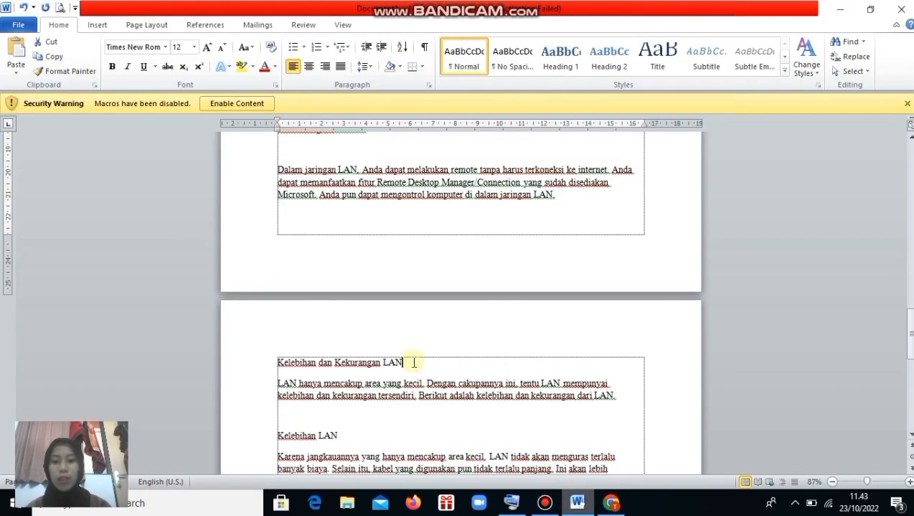
{"action": "left_click_drag", "start_coordinate": [414, 363], "coordinate": [278, 362]}
{"action": "key", "text": "ctrl+c"}
{"action": "right_click", "coordinate": [280, 363]}
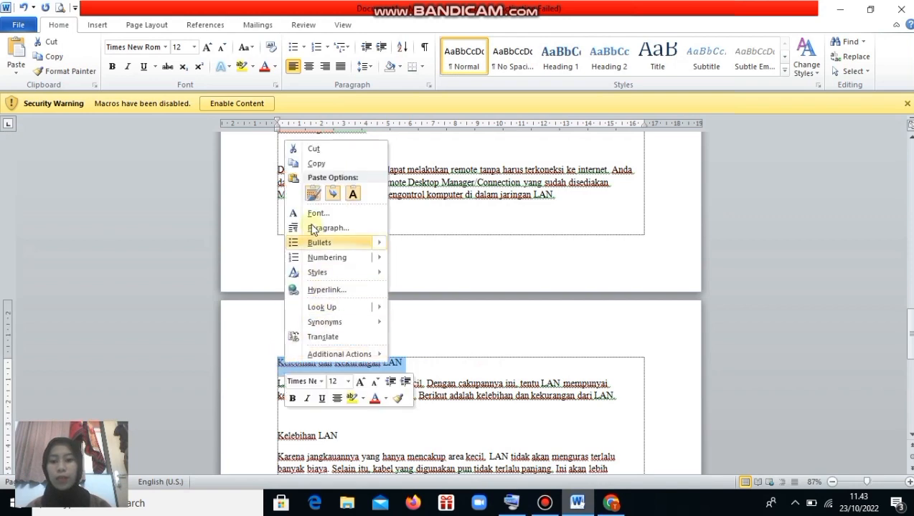
{"action": "left_click", "coordinate": [315, 163]}
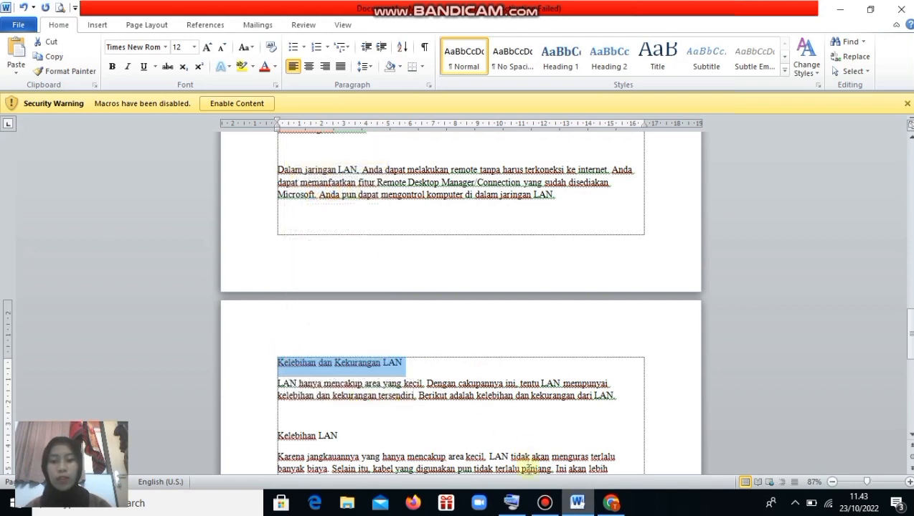
{"action": "left_click", "coordinate": [611, 504]}
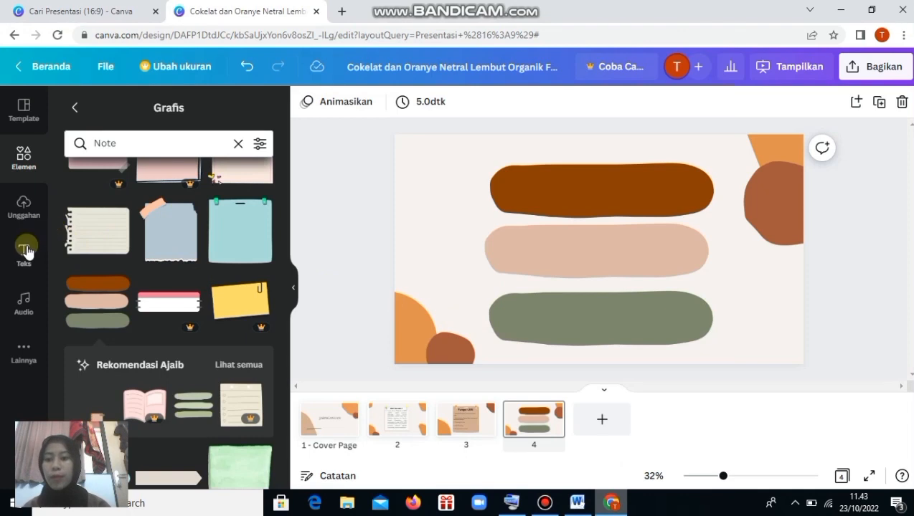
Add a heading text box to page 4 and paste "Kelebihan dan Kekurangan LAN" into it
{"action": "left_click", "coordinate": [25, 251]}
{"action": "left_click", "coordinate": [122, 208]}
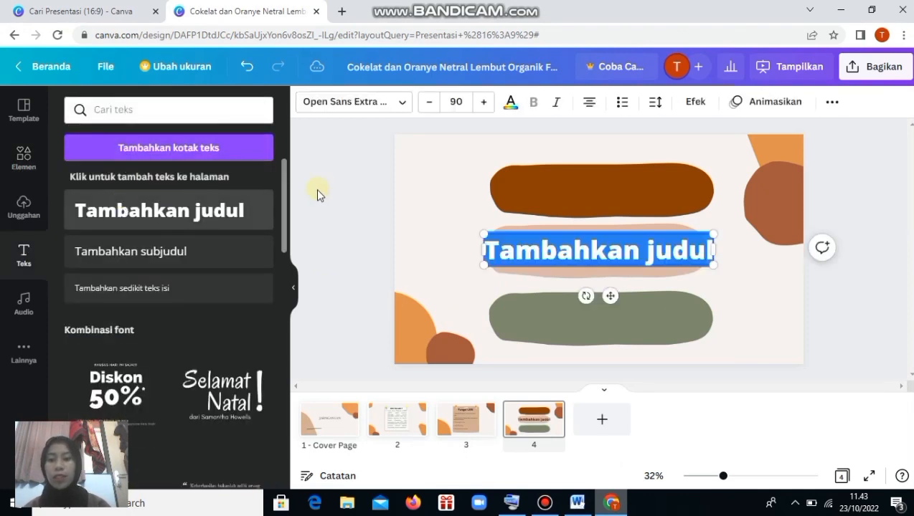
{"action": "right_click", "coordinate": [526, 252]}
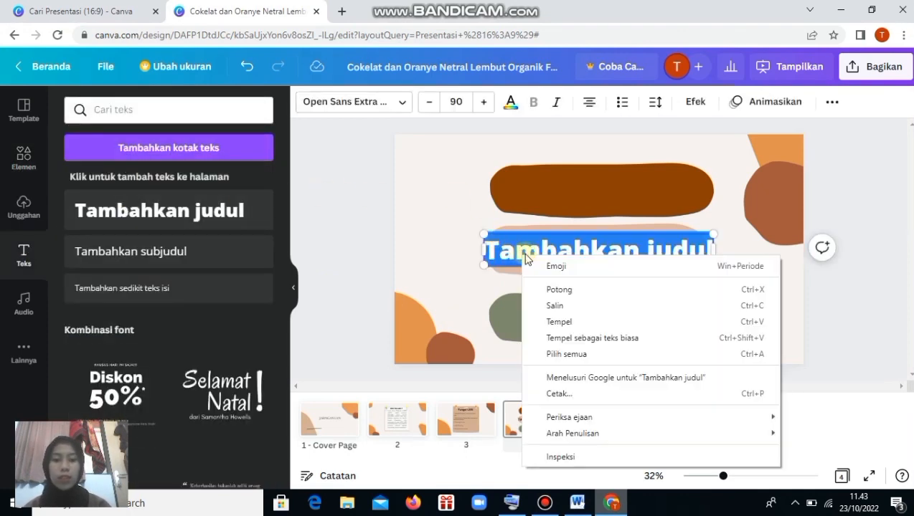
{"action": "left_click", "coordinate": [614, 319]}
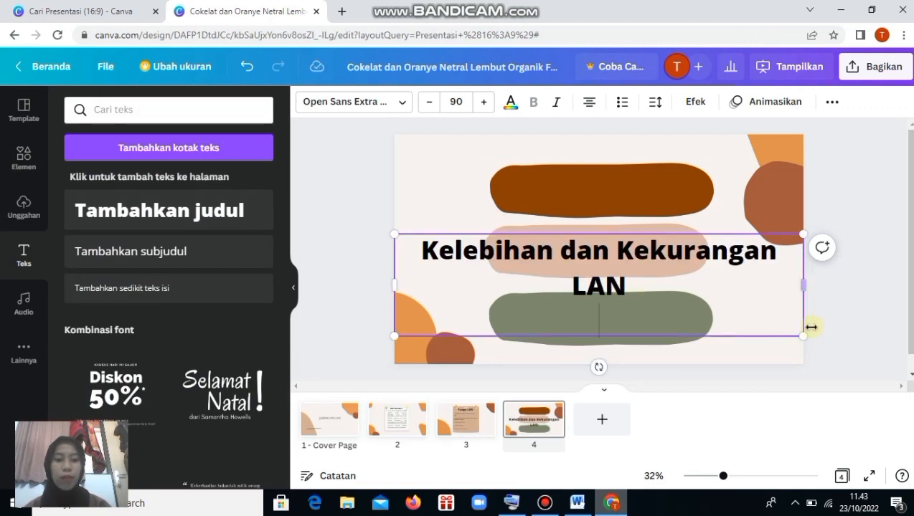
Shrink the page 4 heading to font size 35,8 and center it above the brown bar at the page's upper edge
{"action": "left_click_drag", "start_coordinate": [803, 337], "coordinate": [552, 271]}
{"action": "left_click_drag", "start_coordinate": [483, 251], "coordinate": [586, 184]}
{"action": "left_click", "coordinate": [613, 265]}
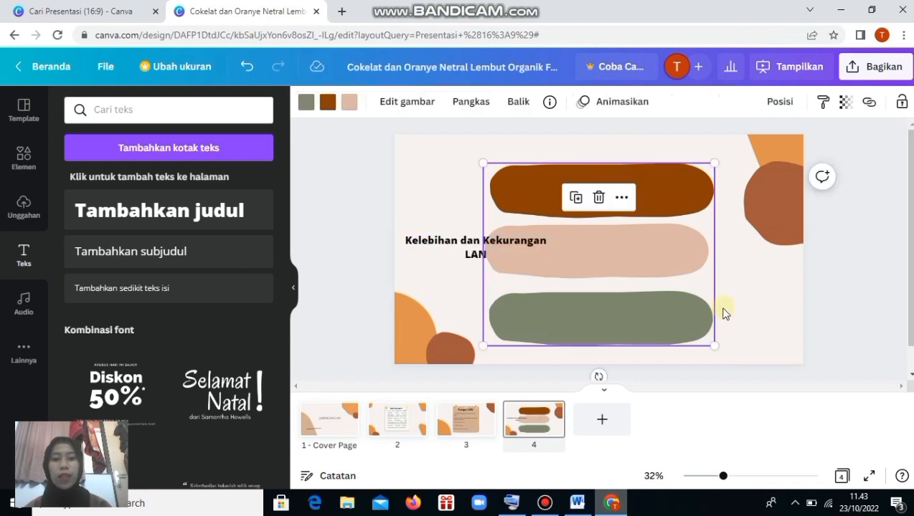
{"action": "left_click", "coordinate": [445, 245]}
{"action": "left_click_drag", "start_coordinate": [461, 253], "coordinate": [585, 155]}
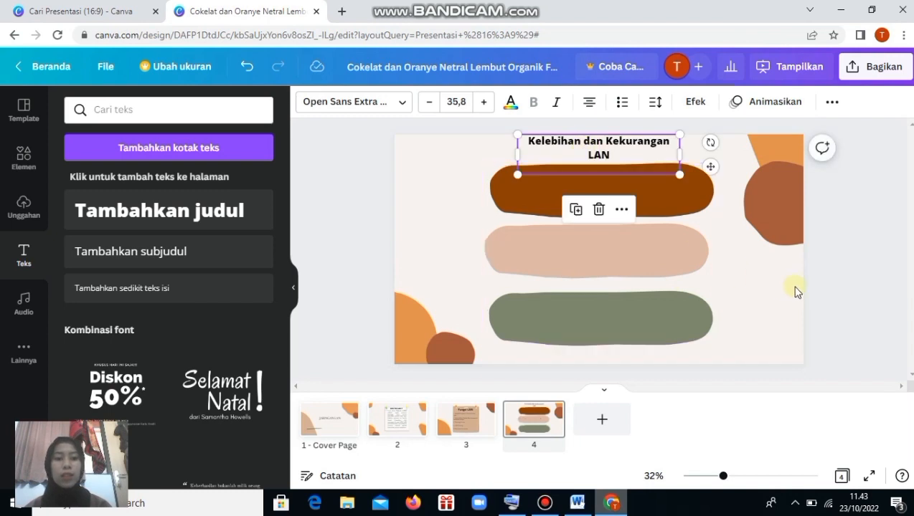
{"action": "left_click", "coordinate": [821, 281]}
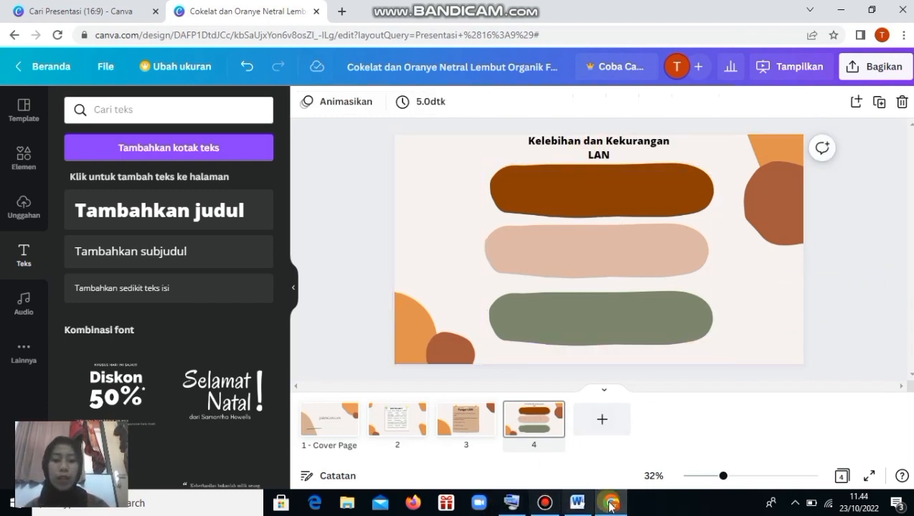
In the Word document, copy the "Kelebihan LAN" heading with its three paragraphs and return to the Canva presentation
{"action": "left_click", "coordinate": [578, 503]}
{"action": "scroll", "coordinate": [313, 327], "scroll_direction": "down", "scroll_amount": 5}
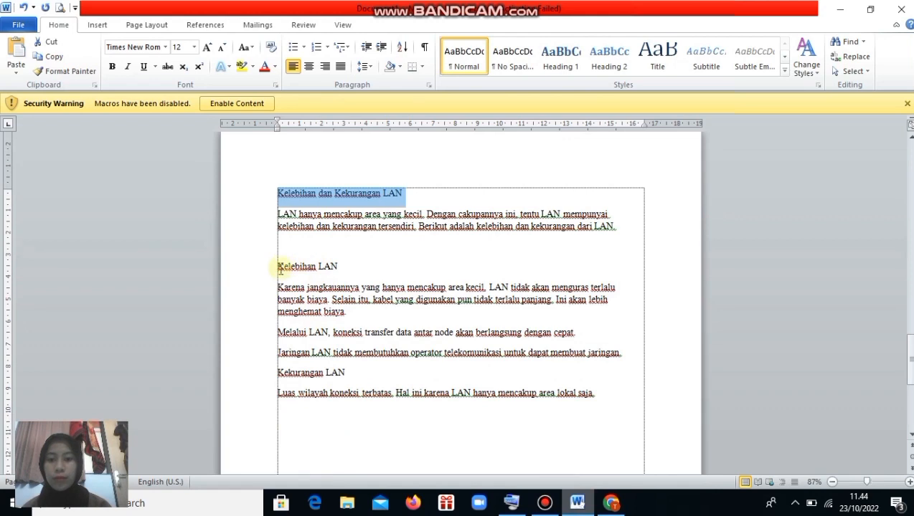
{"action": "left_click_drag", "start_coordinate": [276, 267], "coordinate": [594, 394]}
{"action": "scroll", "coordinate": [592, 392], "scroll_direction": "down", "scroll_amount": 2}
{"action": "scroll", "coordinate": [592, 392], "scroll_direction": "down", "scroll_amount": 6}
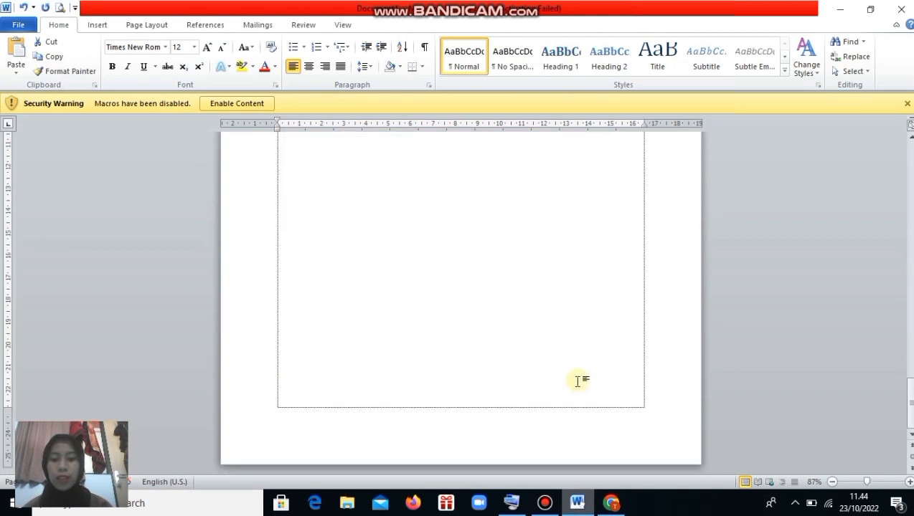
{"action": "scroll", "coordinate": [579, 378], "scroll_direction": "up", "scroll_amount": 7}
{"action": "left_click", "coordinate": [434, 299]}
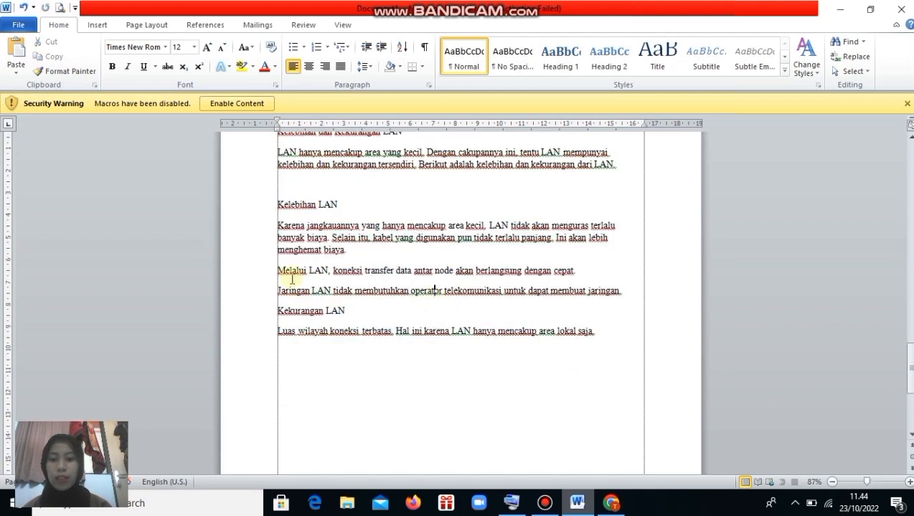
{"action": "left_click_drag", "start_coordinate": [272, 206], "coordinate": [552, 270]}
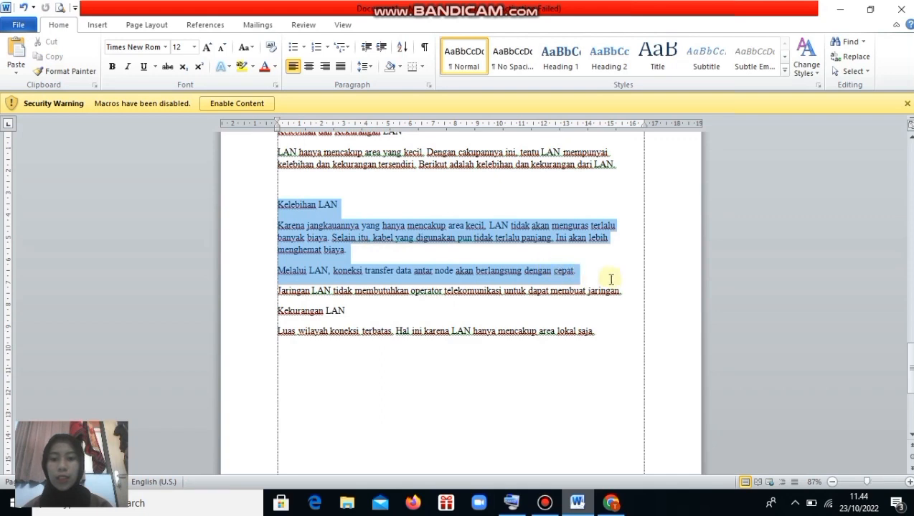
{"action": "left_click_drag", "start_coordinate": [611, 279], "coordinate": [618, 289]}
{"action": "right_click", "coordinate": [592, 305]}
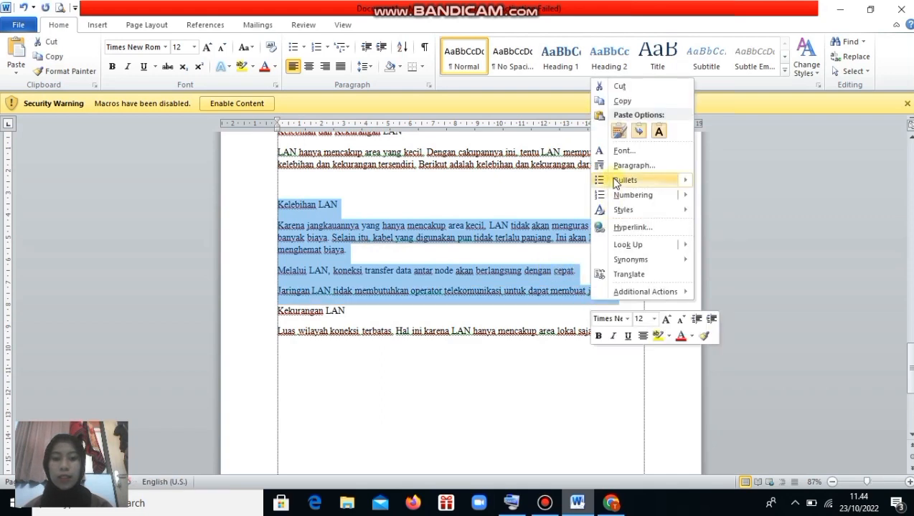
{"action": "left_click", "coordinate": [623, 102]}
{"action": "left_click", "coordinate": [610, 503]}
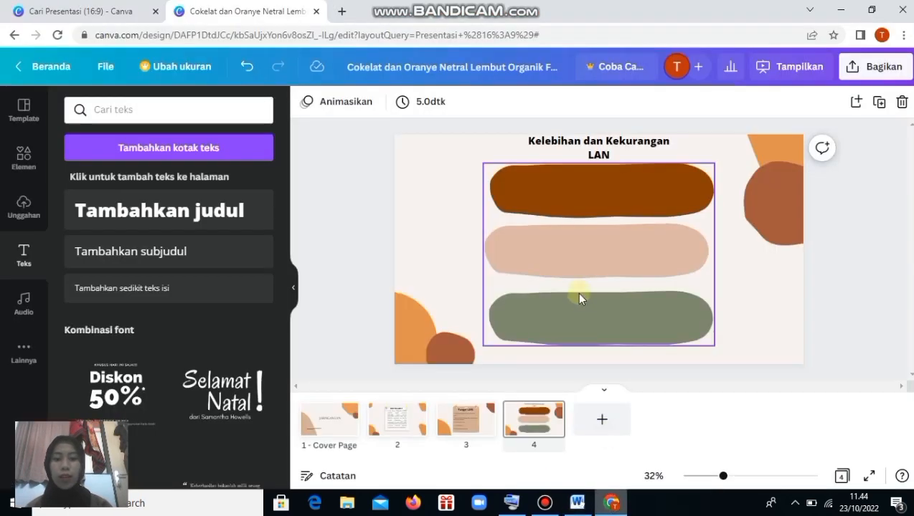
Paste the "Kelebihan LAN" section into a new subheading text box on page 4 and move it up over the bars
{"action": "left_click", "coordinate": [184, 251]}
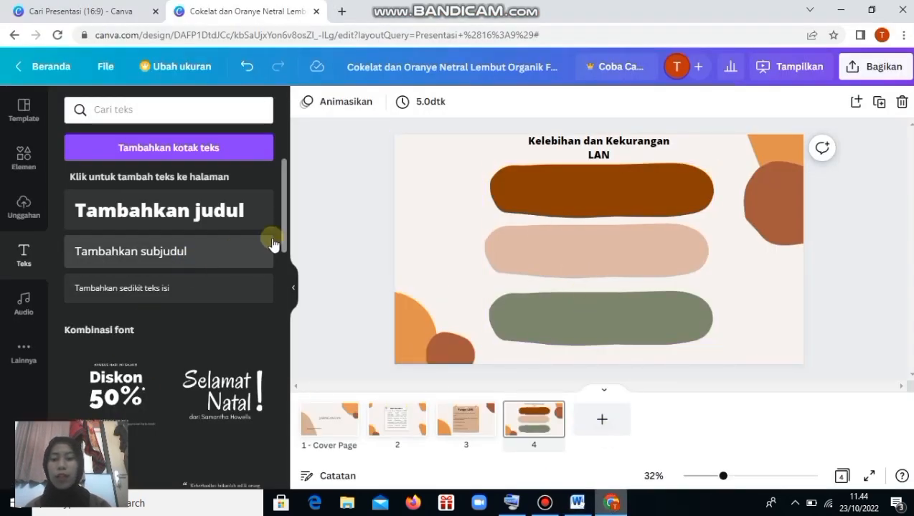
{"action": "right_click", "coordinate": [564, 247]}
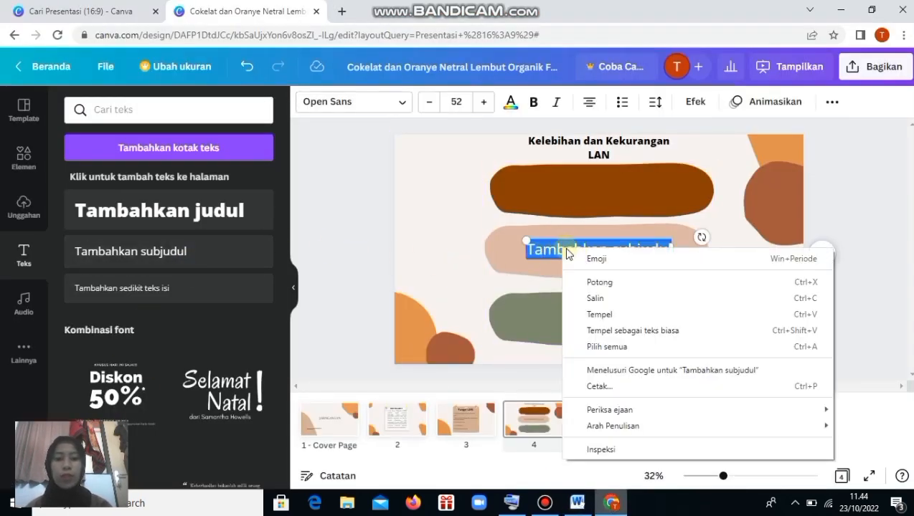
{"action": "left_click", "coordinate": [633, 312]}
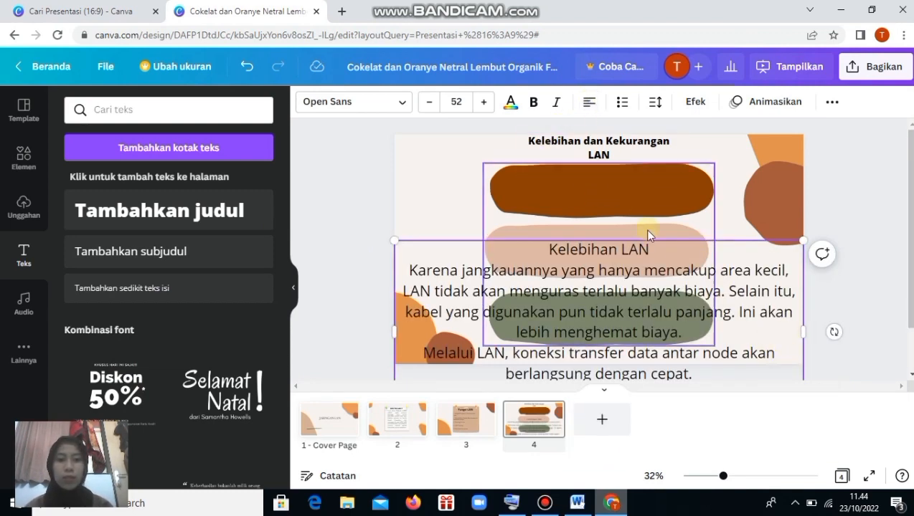
{"action": "left_click_drag", "start_coordinate": [643, 271], "coordinate": [516, 271]}
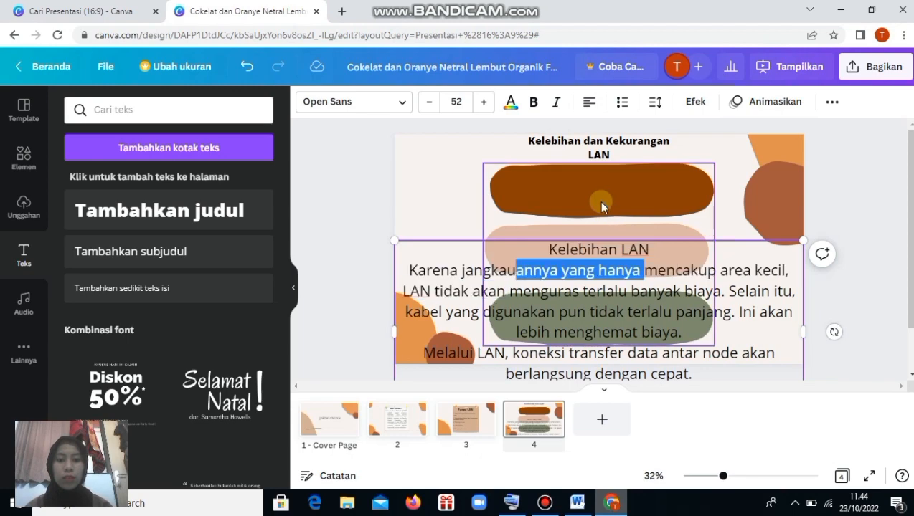
{"action": "left_click", "coordinate": [664, 220]}
{"action": "left_click_drag", "start_coordinate": [631, 296], "coordinate": [565, 174]}
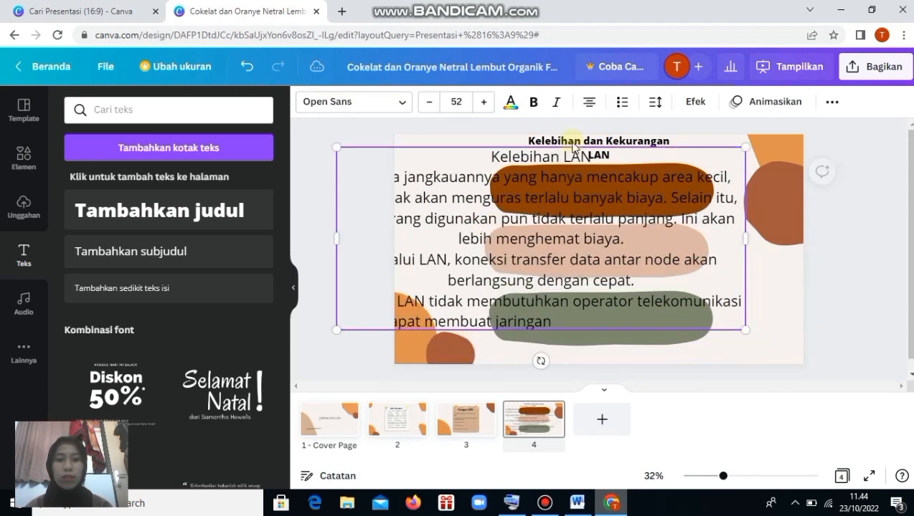
Justify the "Kelebihan LAN" text and shift its box right so it lies fully within page 4
{"action": "left_click", "coordinate": [588, 102]}
{"action": "left_click", "coordinate": [590, 108]}
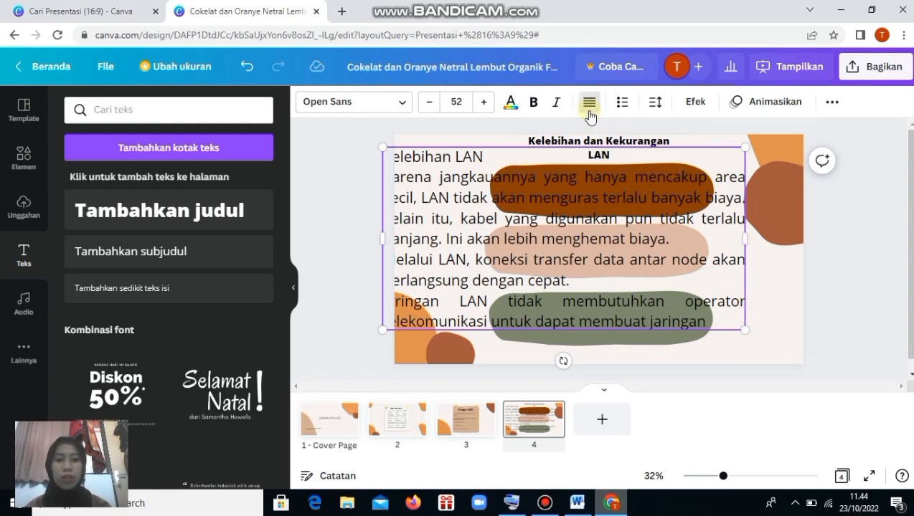
{"action": "left_click", "coordinate": [588, 112]}
{"action": "left_click", "coordinate": [590, 114]}
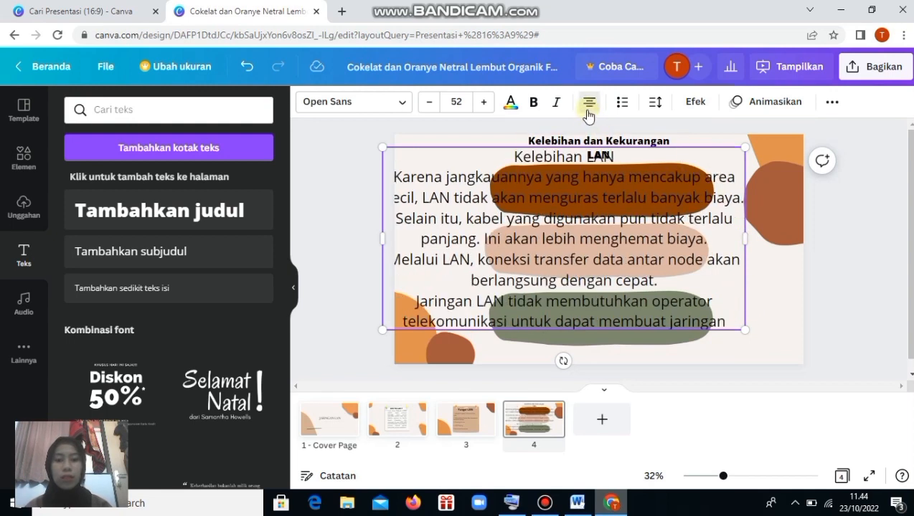
{"action": "left_click", "coordinate": [589, 115]}
{"action": "left_click", "coordinate": [589, 115]}
{"action": "left_click_drag", "start_coordinate": [594, 216], "coordinate": [637, 219]}
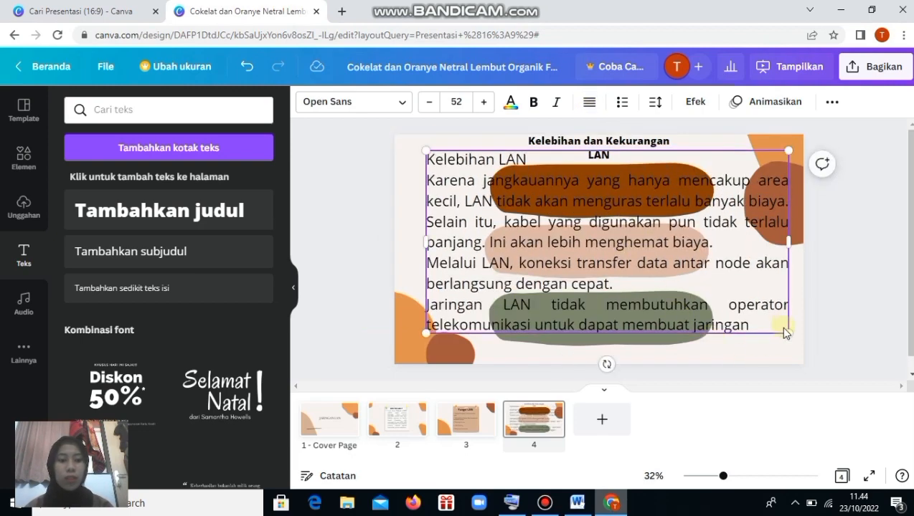
Shrink the "Kelebihan LAN" text to font size 27,2 and place it over the brown and pink bars on page 4
{"action": "left_click_drag", "start_coordinate": [786, 331], "coordinate": [613, 239]}
{"action": "left_click_drag", "start_coordinate": [532, 206], "coordinate": [605, 224]}
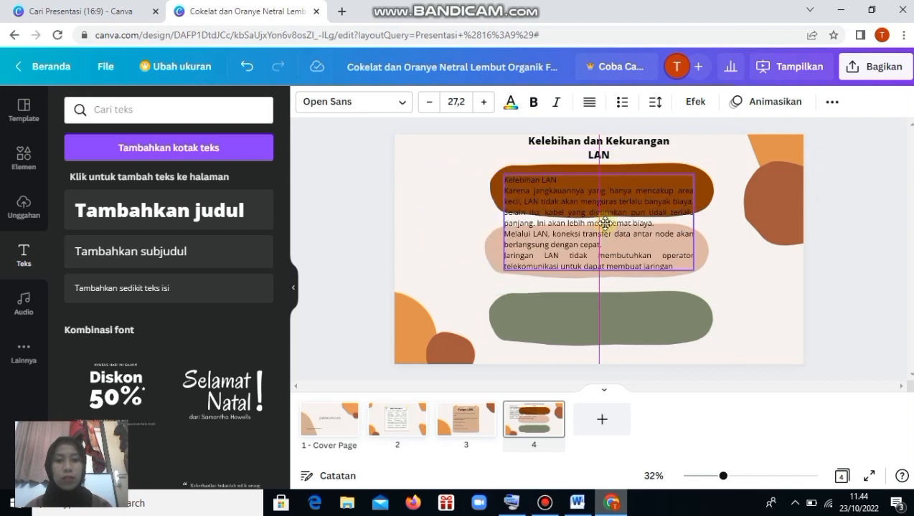
{"action": "left_click_drag", "start_coordinate": [605, 224], "coordinate": [605, 226]}
In the Word document, copy the "Kekurangan LAN" heading with its paragraph and return to the Canva presentation
{"action": "left_click", "coordinate": [578, 502]}
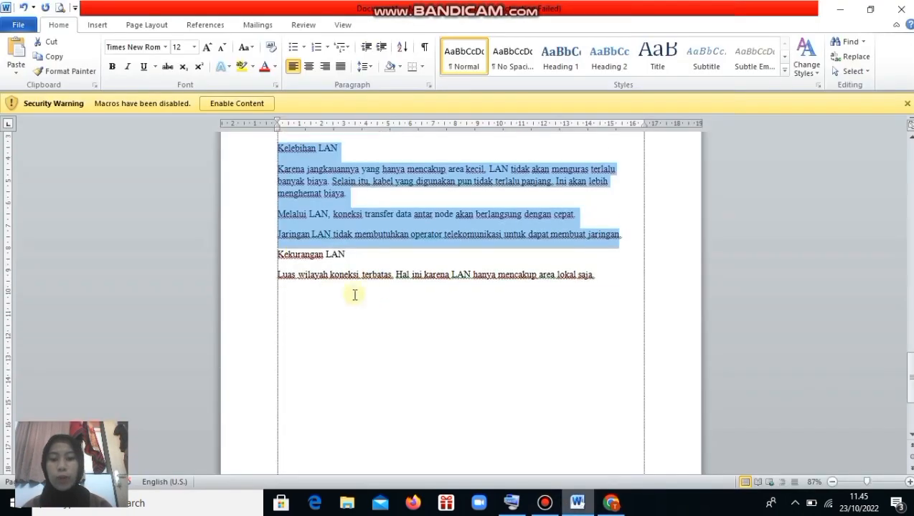
{"action": "left_click_drag", "start_coordinate": [273, 254], "coordinate": [602, 292]}
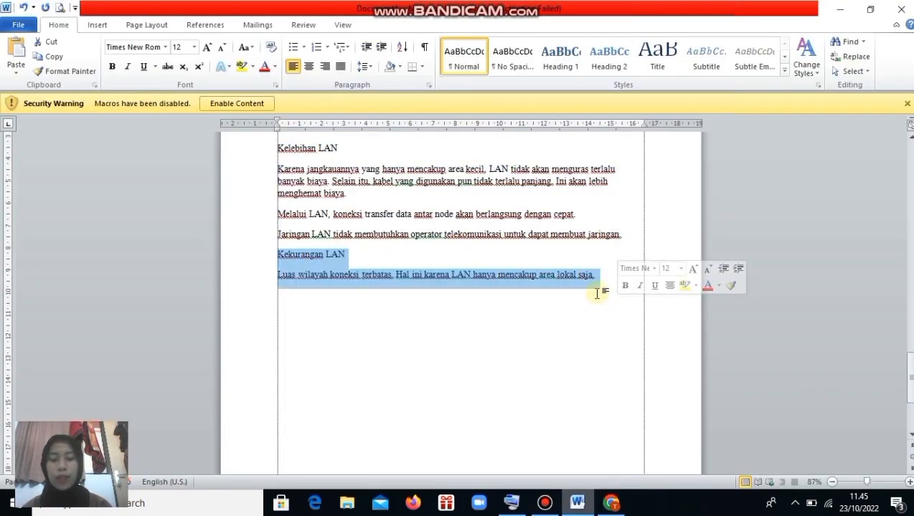
{"action": "right_click", "coordinate": [529, 285]}
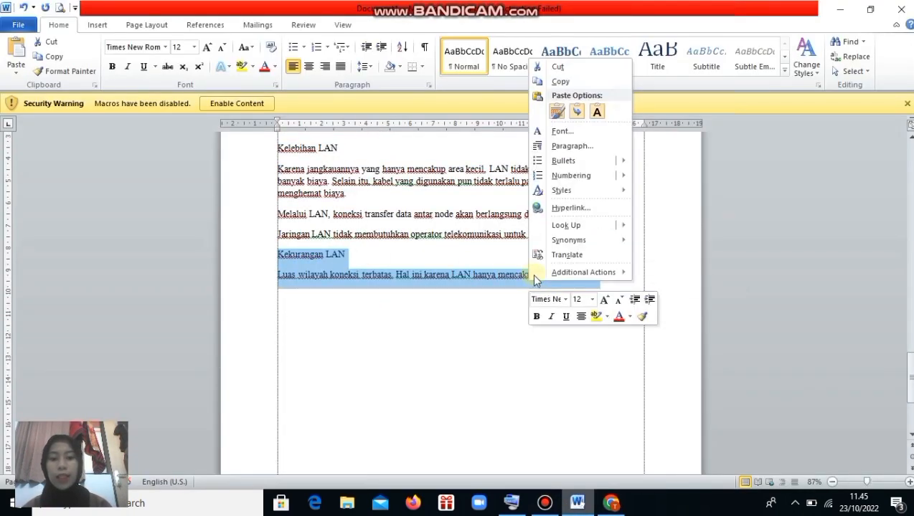
{"action": "left_click", "coordinate": [576, 81]}
{"action": "left_click", "coordinate": [611, 502]}
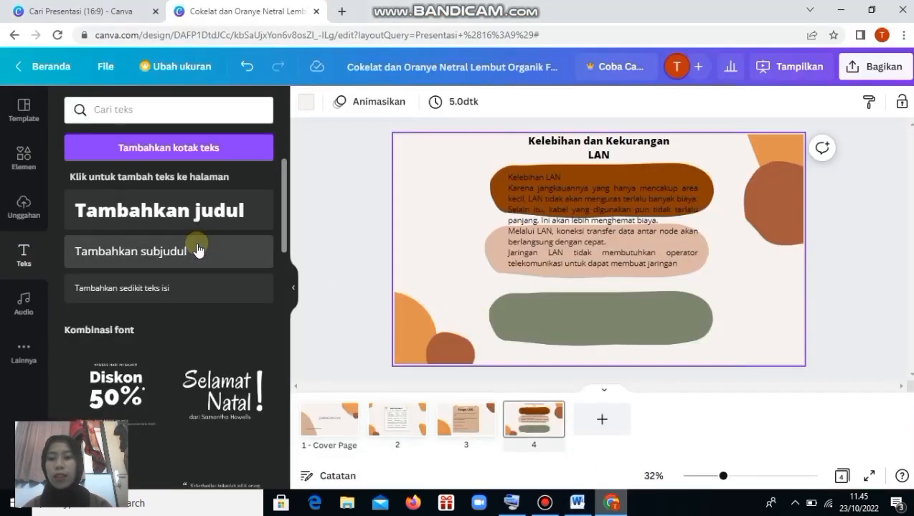
Paste the "Kekurangan LAN" section into a new subheading text box on page 4 and shrink it to font size 33,5
{"action": "left_click", "coordinate": [258, 254]}
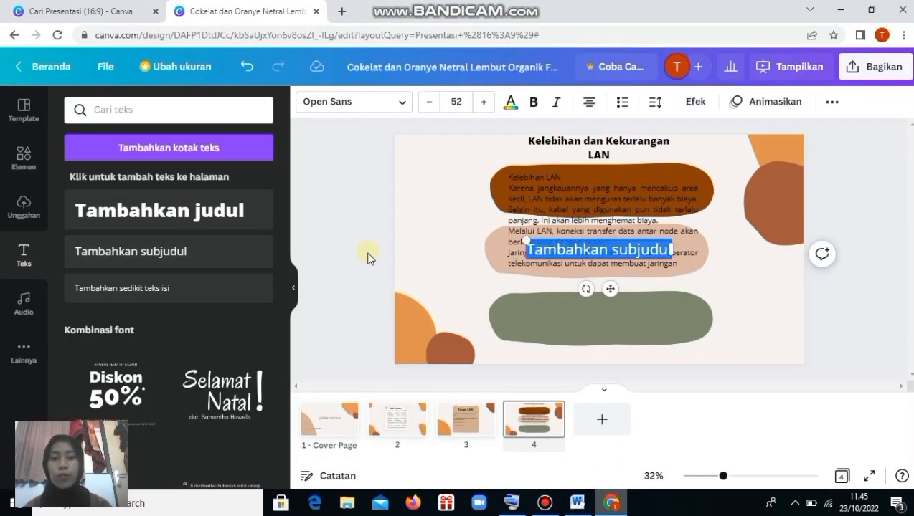
{"action": "right_click", "coordinate": [552, 246]}
{"action": "left_click", "coordinate": [624, 319]}
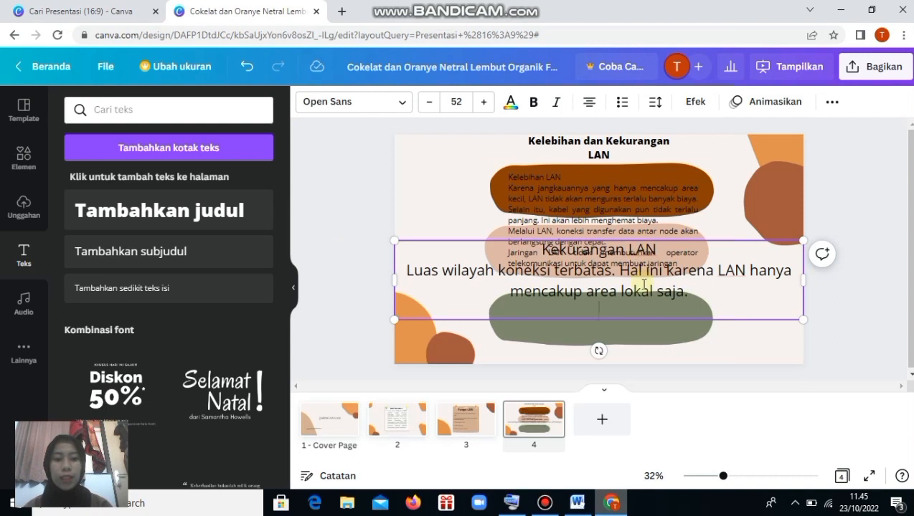
{"action": "left_click_drag", "start_coordinate": [804, 321], "coordinate": [657, 292]}
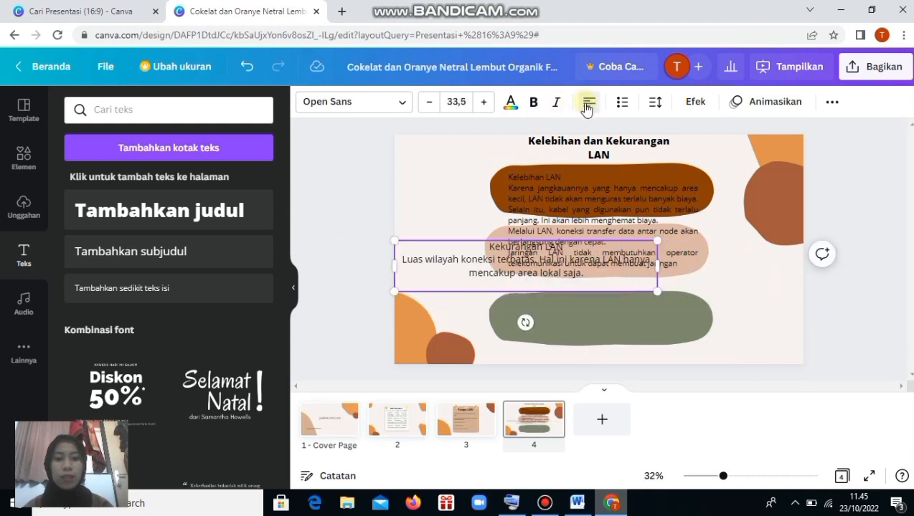
Justify the "Kekurangan LAN" text, move it onto the green bar and narrow its box to fit within the bar
{"action": "left_click", "coordinate": [622, 312]}
{"action": "left_click", "coordinate": [616, 271]}
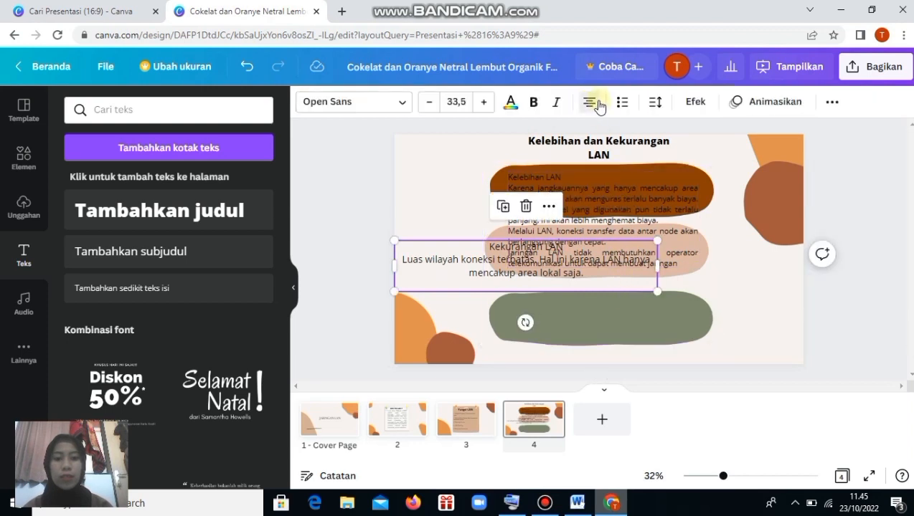
{"action": "left_click", "coordinate": [593, 103]}
{"action": "left_click", "coordinate": [592, 104]}
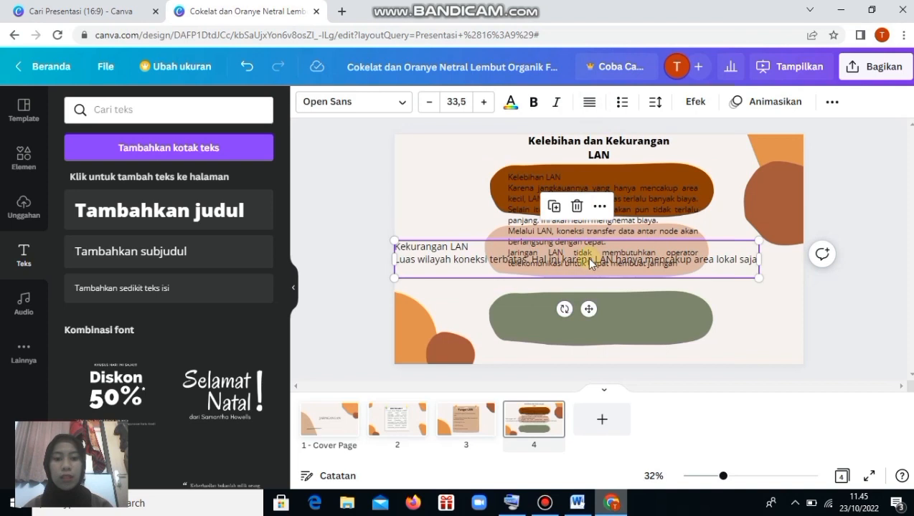
{"action": "left_click_drag", "start_coordinate": [589, 264], "coordinate": [611, 332]}
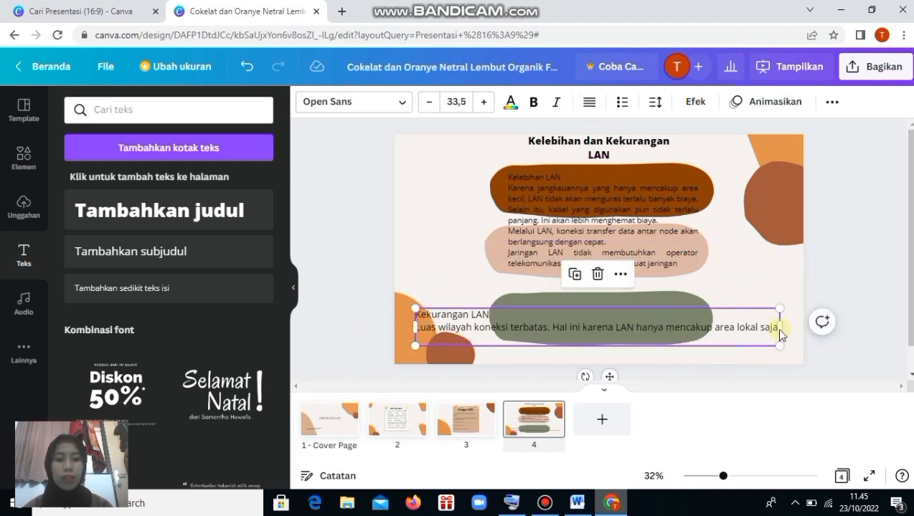
{"action": "left_click_drag", "start_coordinate": [783, 328], "coordinate": [666, 318]}
{"action": "left_click", "coordinate": [757, 330]}
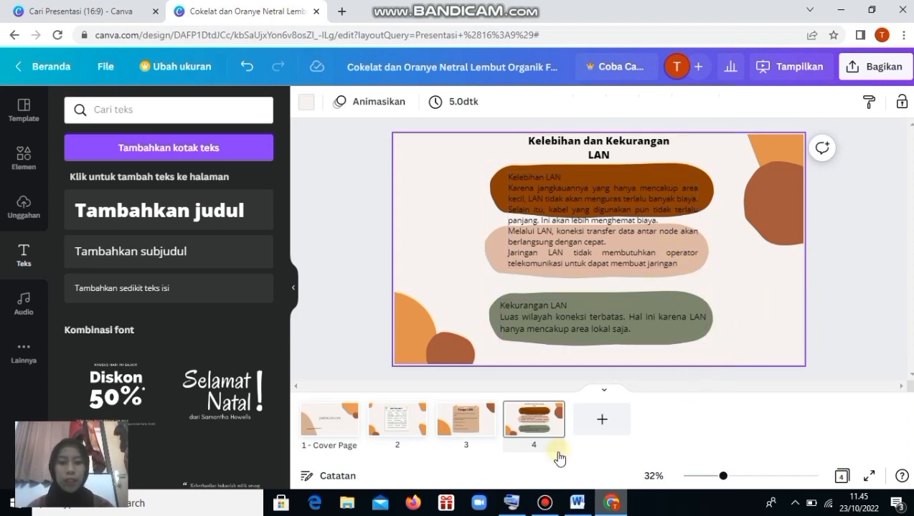
Add a blank page 5 and place the recently used orange and brown blob graphics in its lower-left corner
{"action": "left_click", "coordinate": [602, 419]}
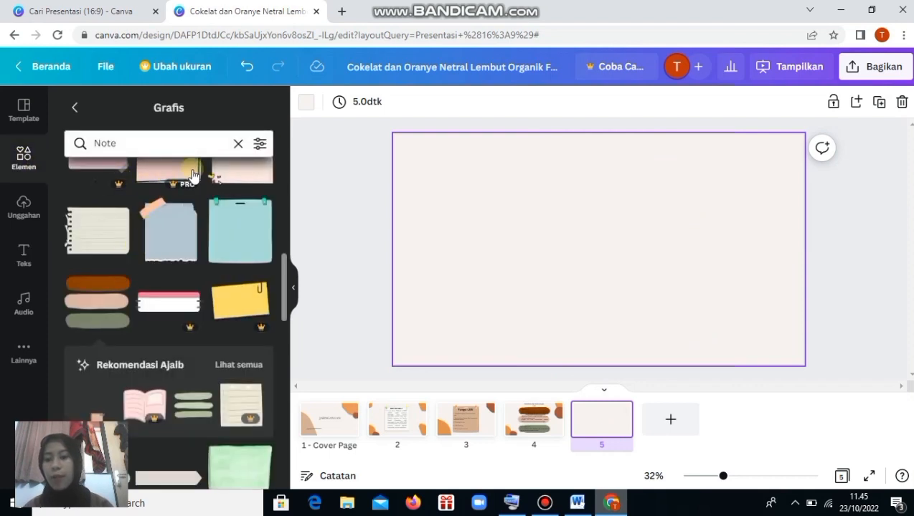
{"action": "left_click", "coordinate": [239, 143]}
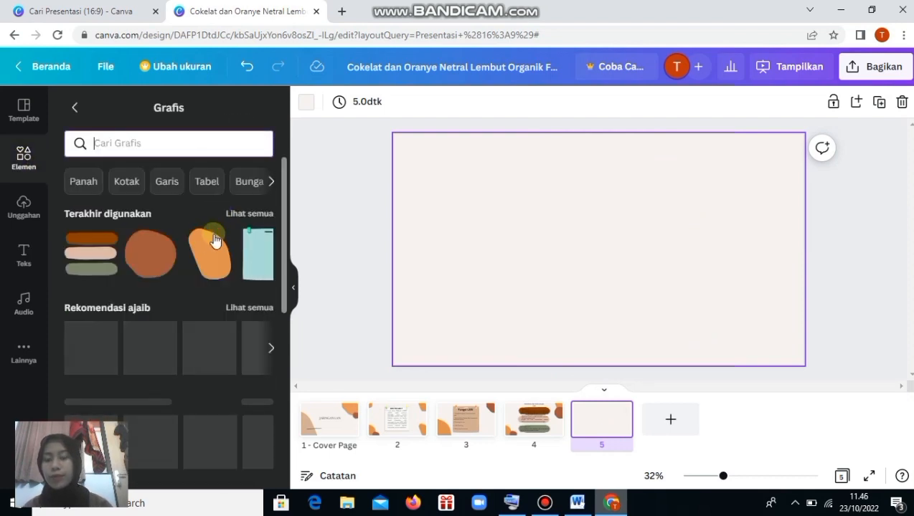
{"action": "left_click", "coordinate": [203, 260]}
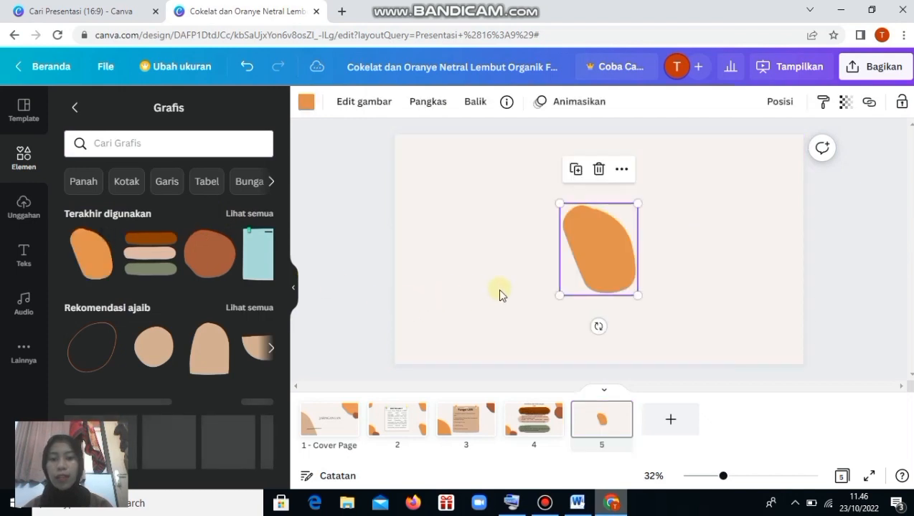
{"action": "left_click_drag", "start_coordinate": [601, 251], "coordinate": [412, 340]}
{"action": "left_click", "coordinate": [209, 253]}
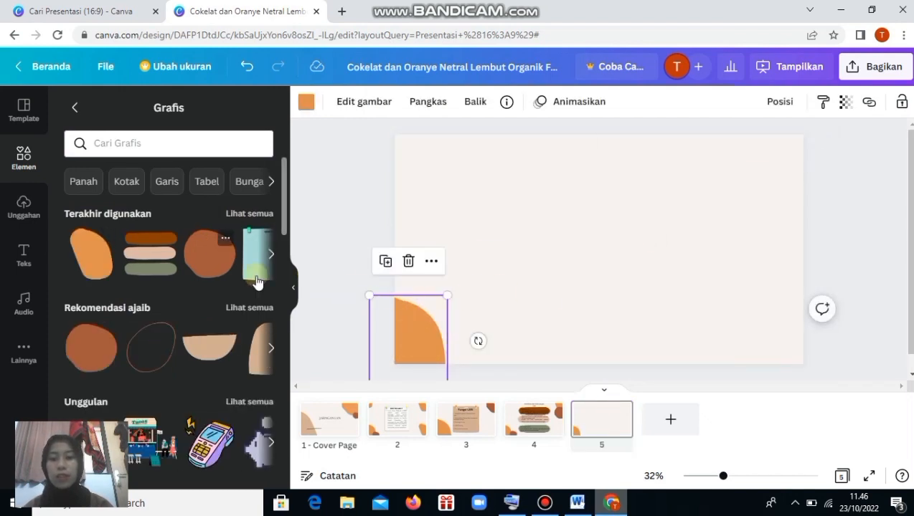
{"action": "left_click_drag", "start_coordinate": [608, 241], "coordinate": [447, 349]}
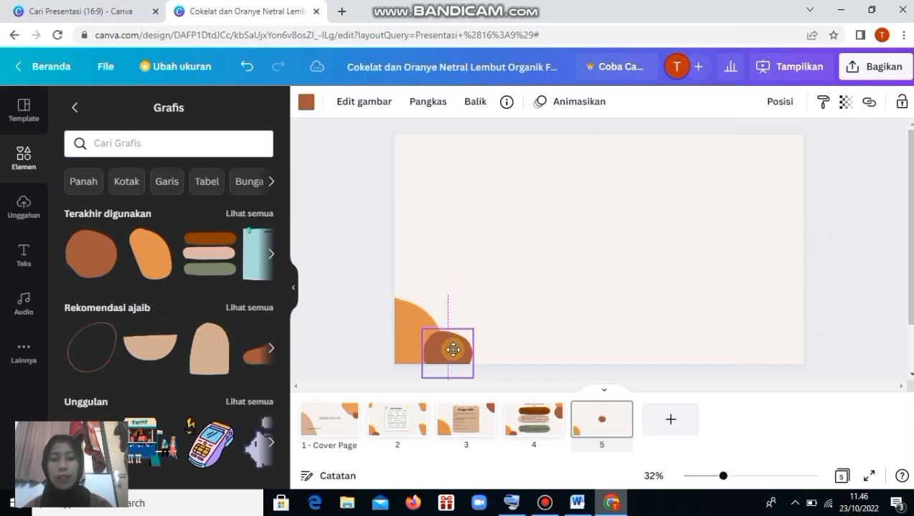
Place another orange blob and another brown blob in the upper-right corner of page 5
{"action": "left_click", "coordinate": [155, 264]}
{"action": "left_click_drag", "start_coordinate": [607, 255], "coordinate": [769, 168]}
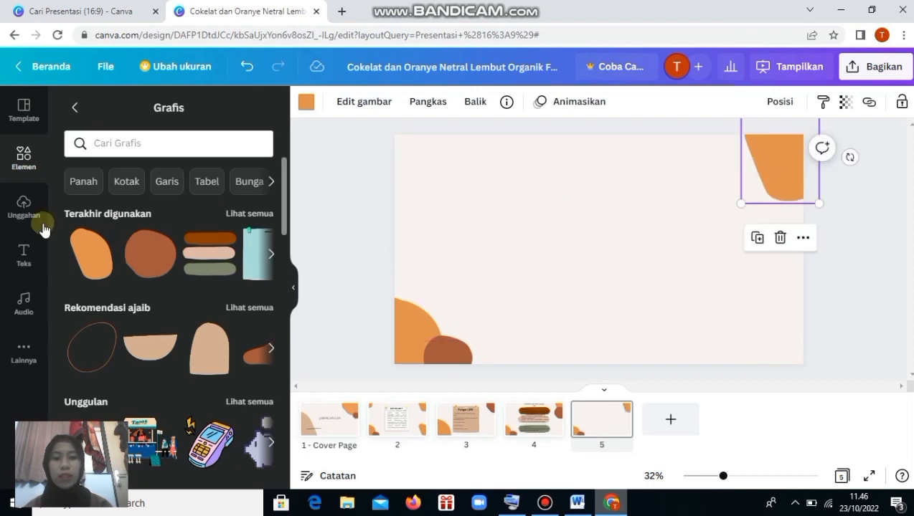
{"action": "left_click", "coordinate": [173, 256]}
{"action": "left_click_drag", "start_coordinate": [594, 257], "coordinate": [779, 197]}
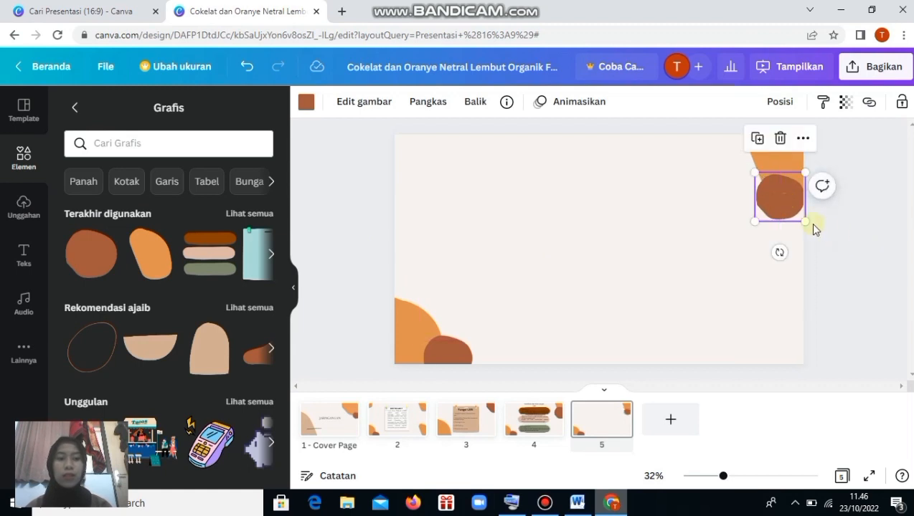
{"action": "left_click", "coordinate": [839, 239]}
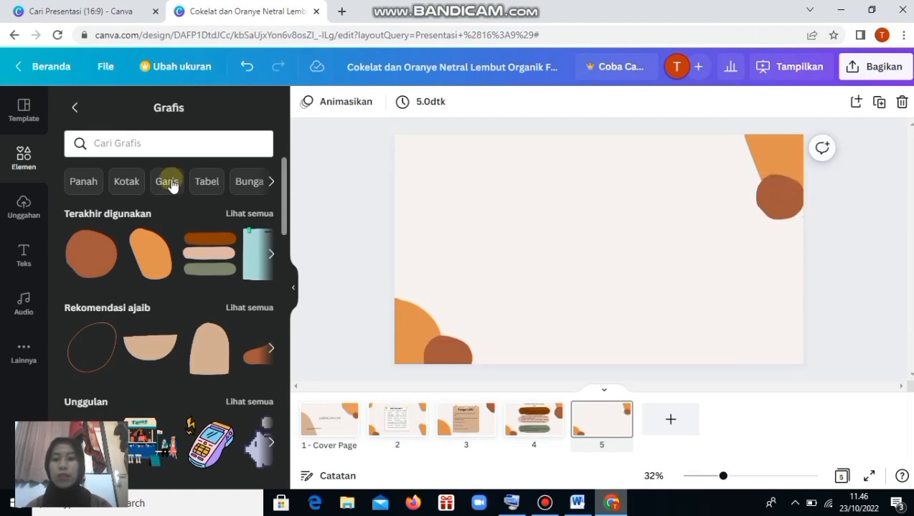
Browse the suggested graphics categories and show the "Frame" graphics
{"action": "left_click", "coordinate": [272, 182]}
{"action": "left_click", "coordinate": [272, 182]}
{"action": "left_click", "coordinate": [272, 182]}
{"action": "left_click", "coordinate": [273, 182]}
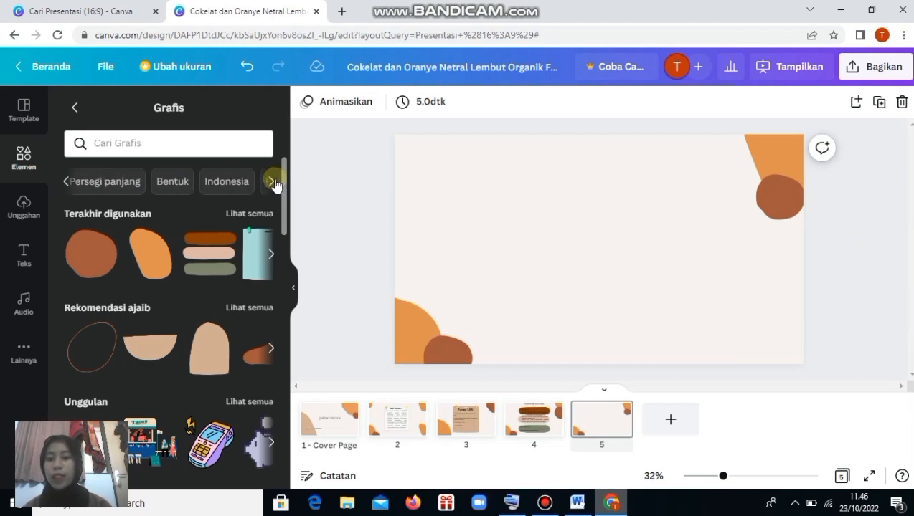
{"action": "left_click", "coordinate": [273, 183]}
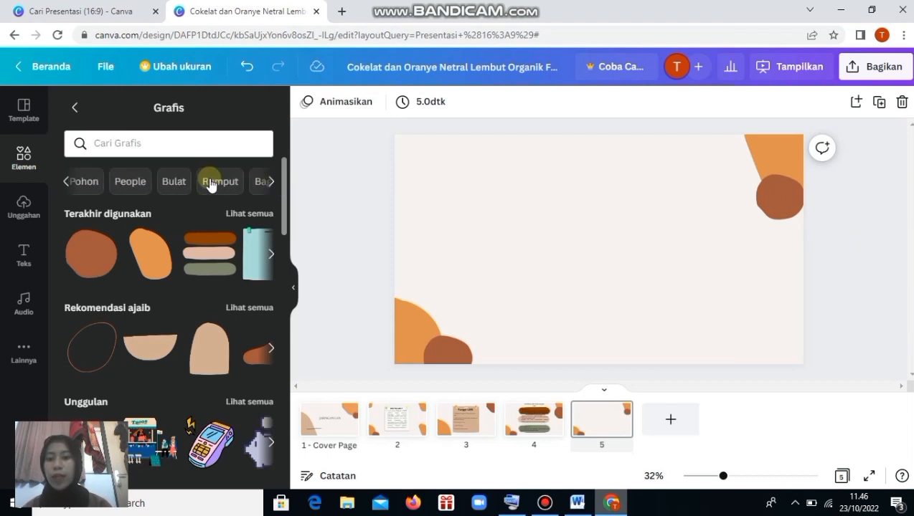
{"action": "left_click", "coordinate": [66, 182]}
{"action": "left_click", "coordinate": [66, 182]}
{"action": "left_click", "coordinate": [67, 182]}
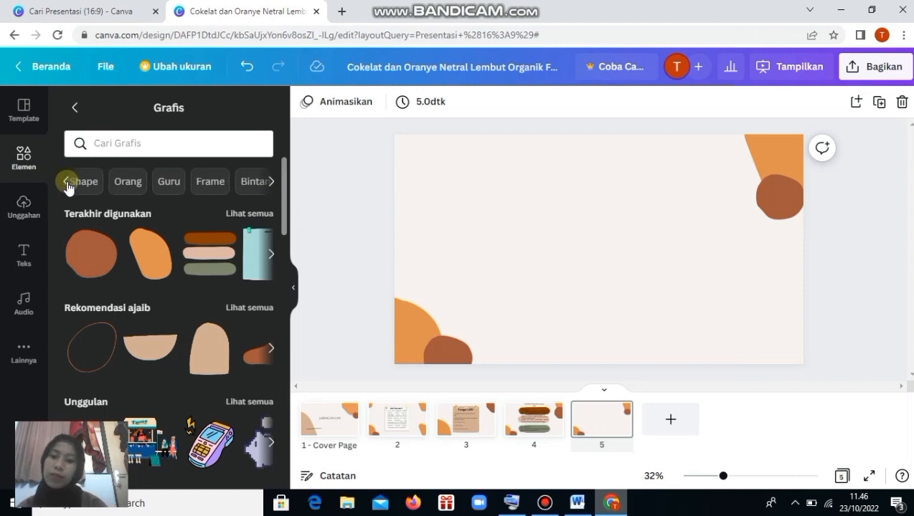
{"action": "left_click", "coordinate": [67, 183]}
{"action": "left_click", "coordinate": [213, 183]}
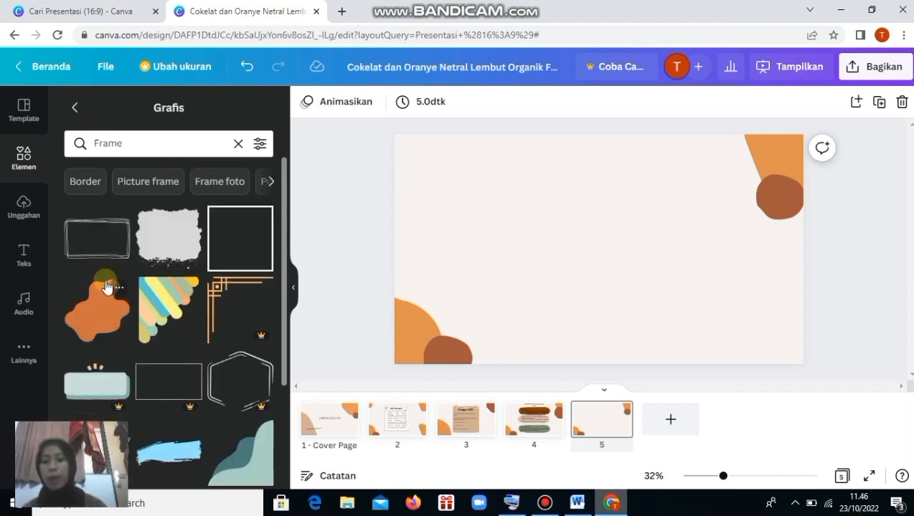
Insert the red-topped browser window graphic on page 5, enlarge it and center it on the page
{"action": "scroll", "coordinate": [112, 312], "scroll_direction": "down", "scroll_amount": 3}
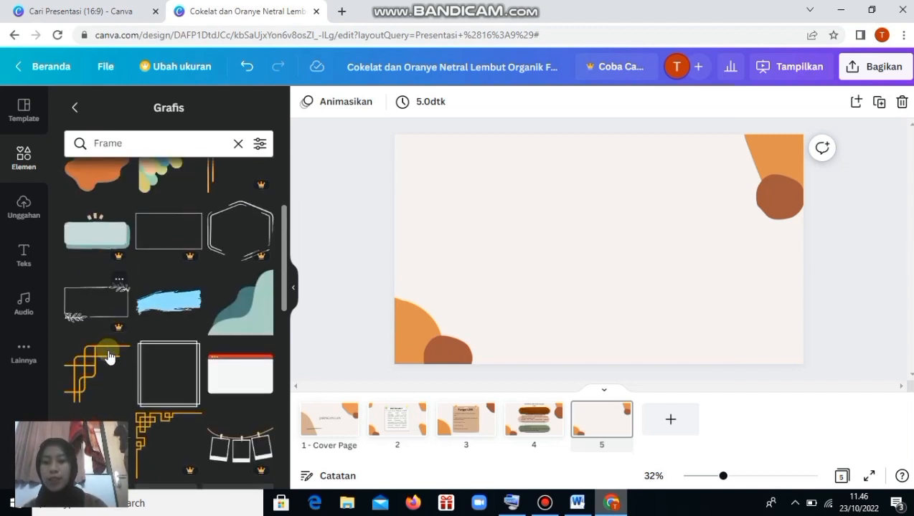
{"action": "scroll", "coordinate": [237, 342], "scroll_direction": "down", "scroll_amount": 1}
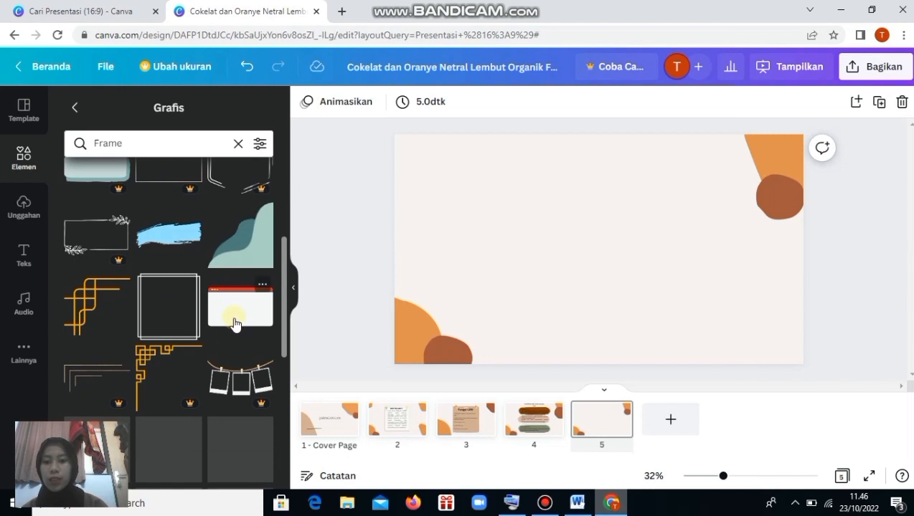
{"action": "left_click", "coordinate": [236, 324]}
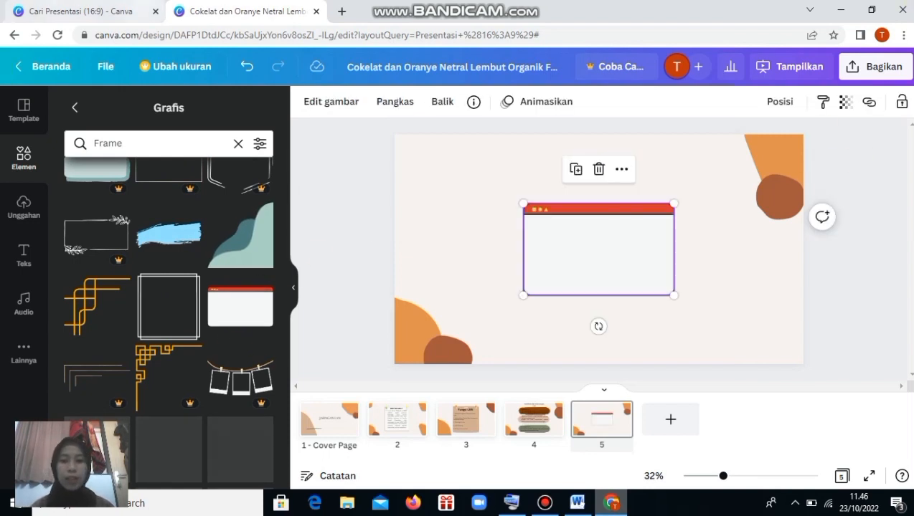
{"action": "left_click_drag", "start_coordinate": [674, 290], "coordinate": [792, 337]}
{"action": "left_click_drag", "start_coordinate": [740, 300], "coordinate": [680, 257]}
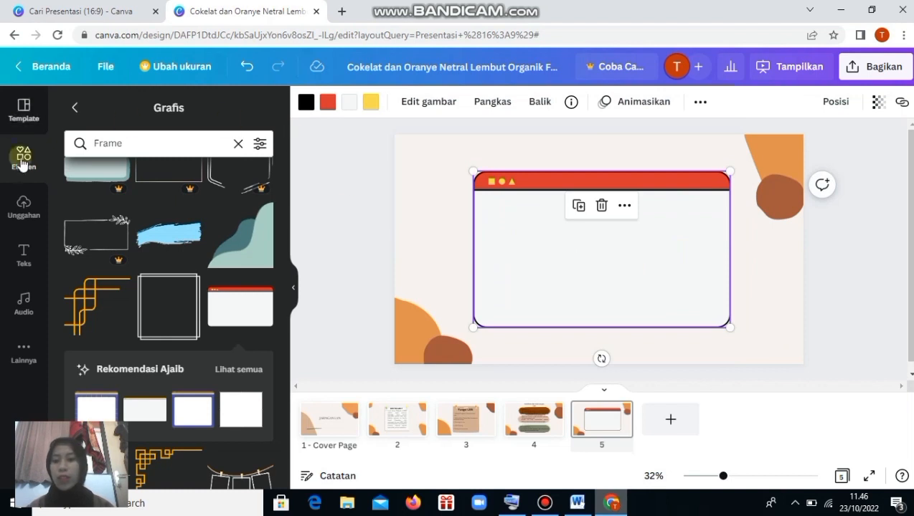
Add a heading reading "SEKIAN TERIMAKASIH" to page 5 and move it inside the window graphic
{"action": "left_click", "coordinate": [23, 255]}
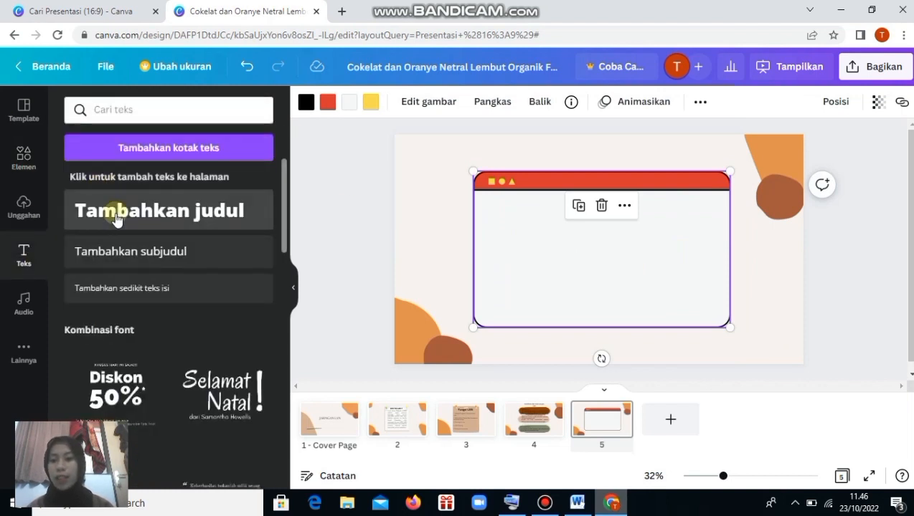
{"action": "left_click", "coordinate": [118, 210]}
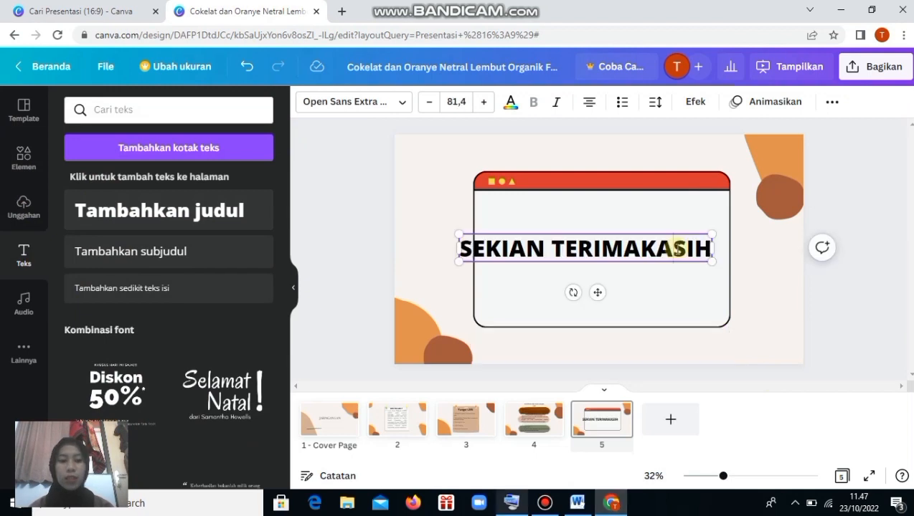
{"action": "left_click", "coordinate": [691, 277]}
{"action": "left_click", "coordinate": [677, 248]}
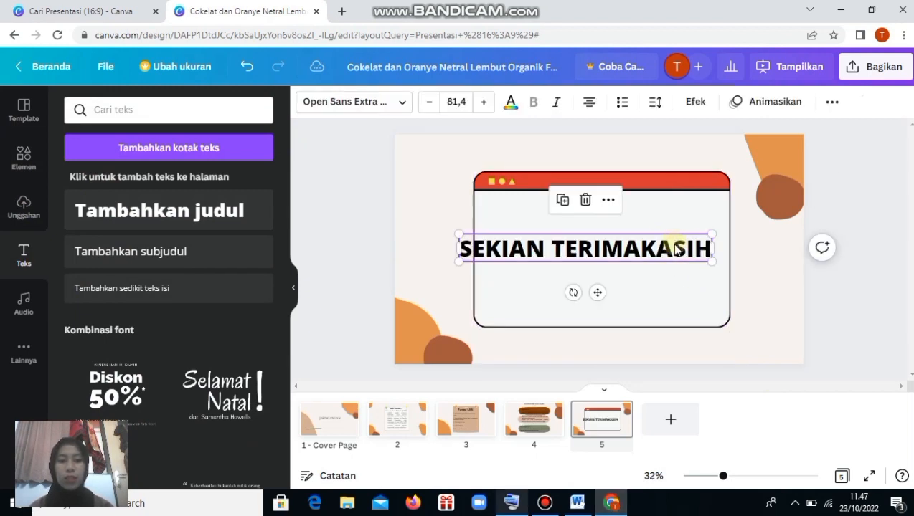
{"action": "left_click_drag", "start_coordinate": [686, 251], "coordinate": [705, 253]}
Change the font of the "SEKIAN TERIMAKASIH" heading to League Spartan
{"action": "left_click", "coordinate": [359, 101]}
{"action": "scroll", "coordinate": [104, 203], "scroll_direction": "up", "scroll_amount": 2}
{"action": "scroll", "coordinate": [106, 232], "scroll_direction": "down", "scroll_amount": 3}
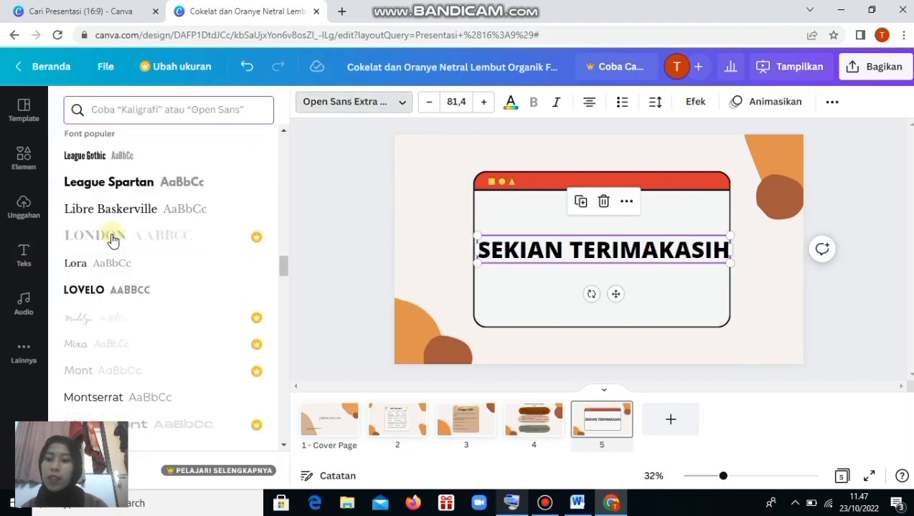
{"action": "left_click", "coordinate": [142, 183]}
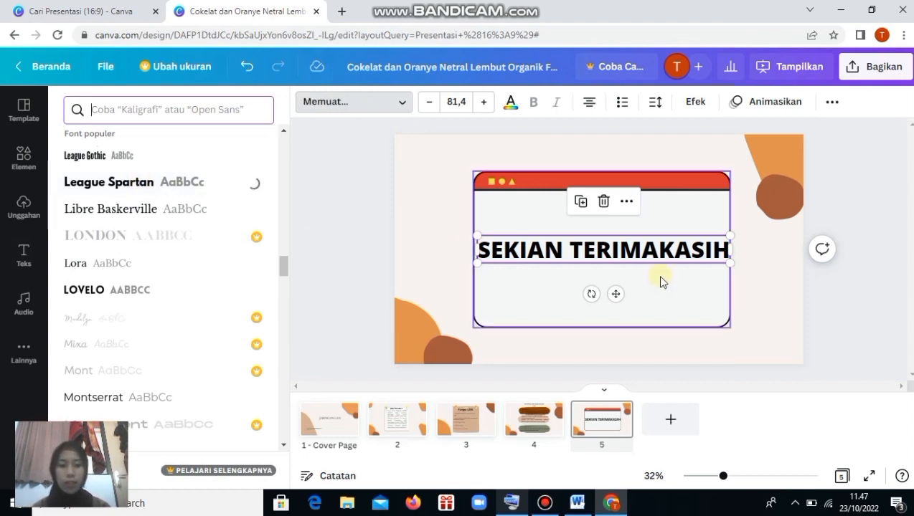
Shrink the "SEKIAN TERIMAKASIH" heading to font size 72,3 and center it within the window graphic
{"action": "left_click", "coordinate": [621, 248]}
{"action": "left_click_drag", "start_coordinate": [726, 259], "coordinate": [706, 259]}
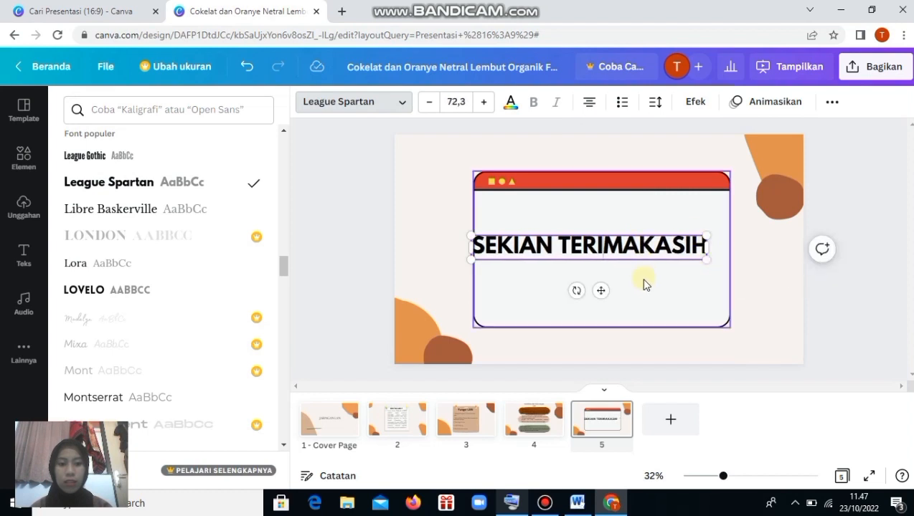
{"action": "left_click", "coordinate": [643, 284]}
{"action": "left_click_drag", "start_coordinate": [638, 246], "coordinate": [652, 253]}
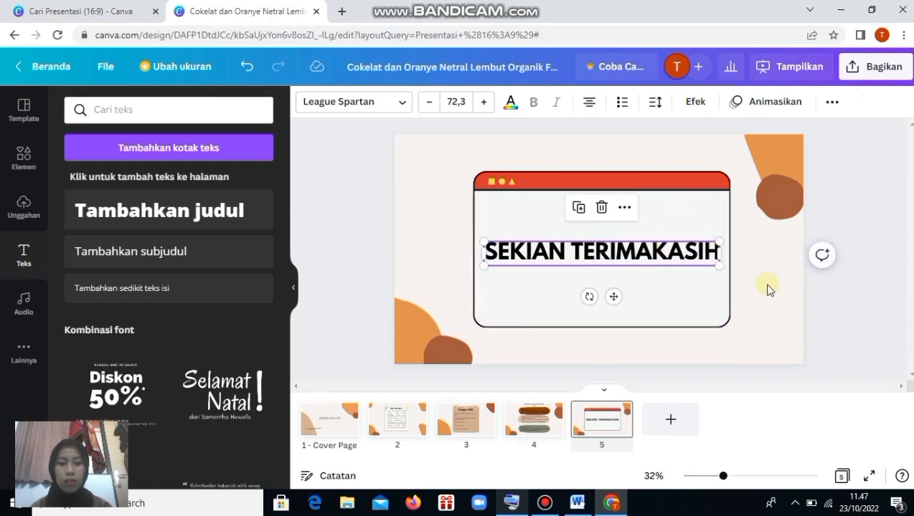
Deselect the closing heading and review all five pages in order from the cover page, ending back on the cover
{"action": "left_click", "coordinate": [848, 301]}
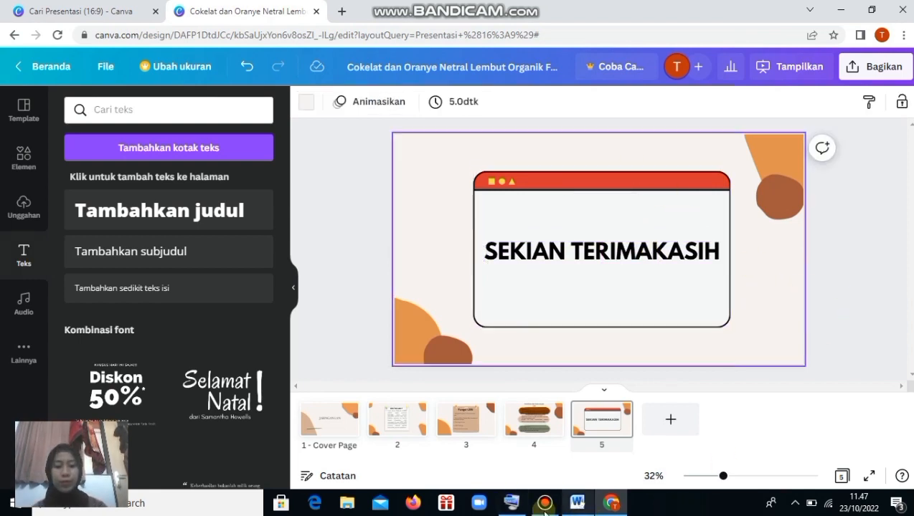
{"action": "left_click", "coordinate": [347, 429]}
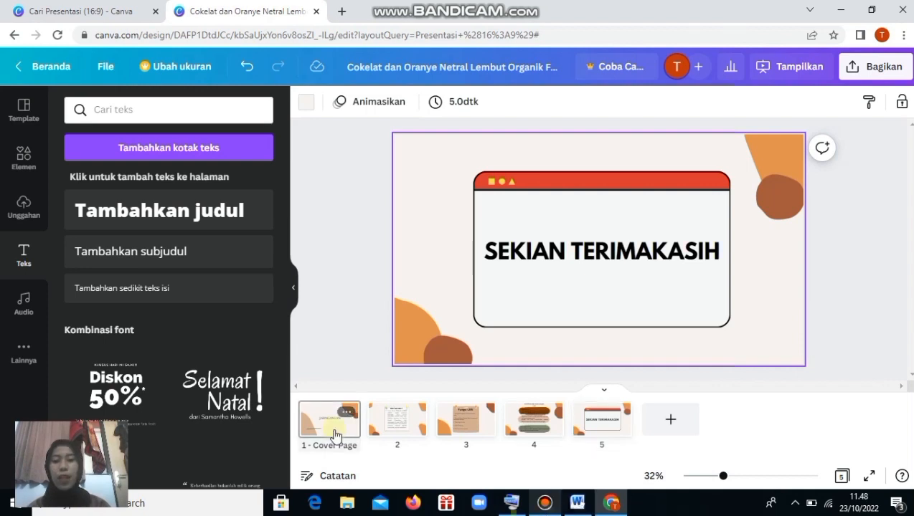
{"action": "mouse_move", "coordinate": [435, 419]}
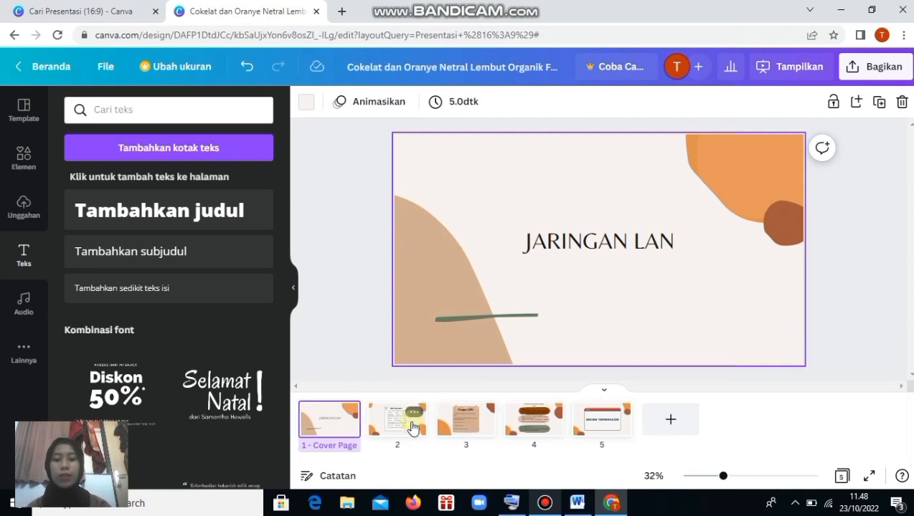
{"action": "left_click", "coordinate": [410, 428]}
{"action": "left_click", "coordinate": [479, 426]}
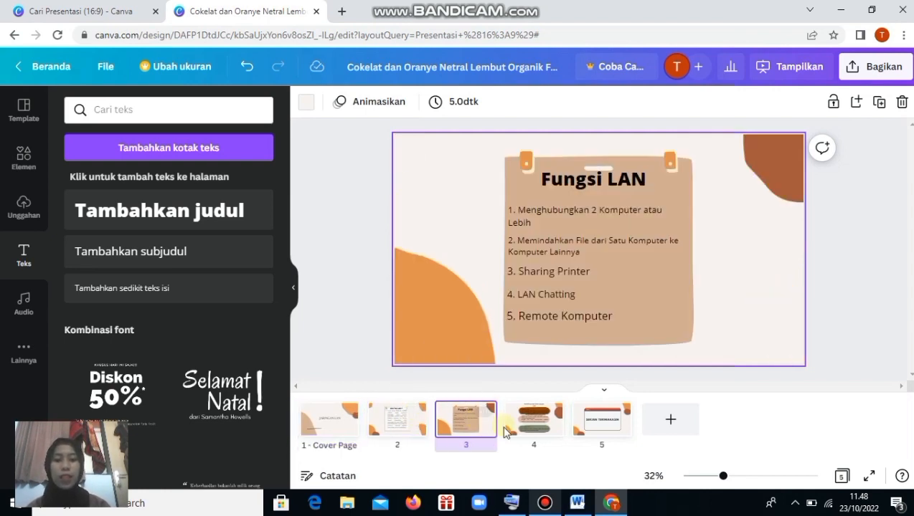
{"action": "left_click", "coordinate": [529, 432]}
{"action": "left_click", "coordinate": [616, 429]}
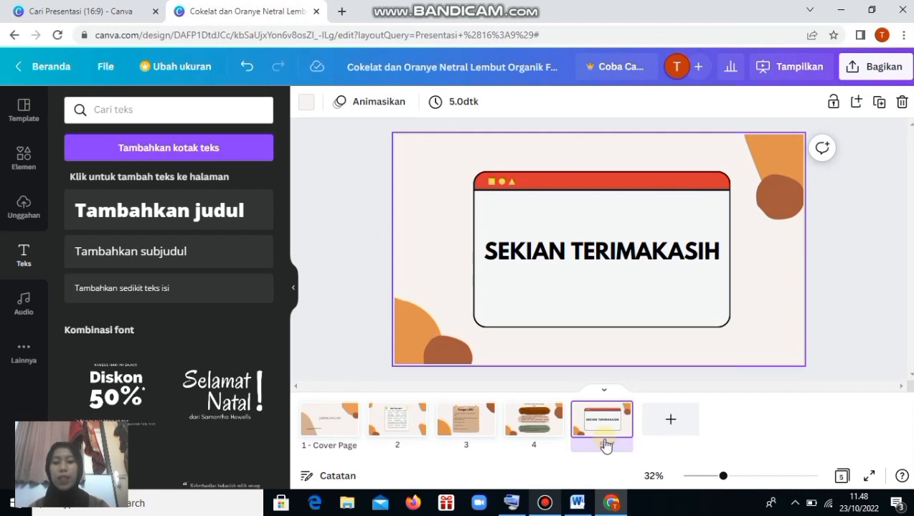
{"action": "left_click", "coordinate": [334, 426]}
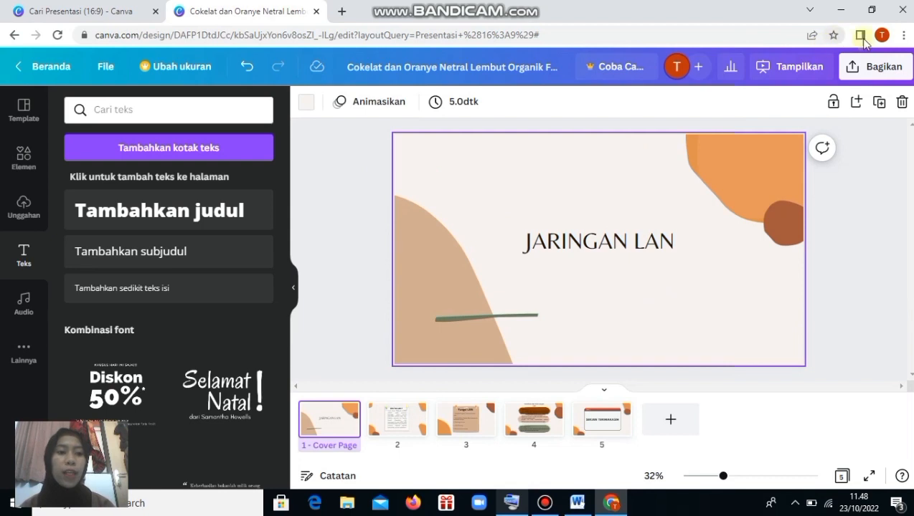
Open the download options for sharing the finished presentation
{"action": "left_click", "coordinate": [878, 71]}
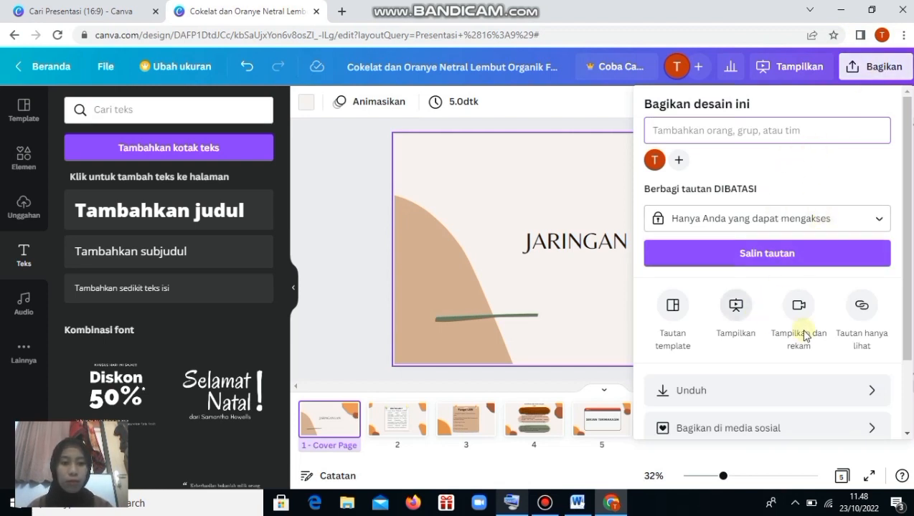
{"action": "left_click", "coordinate": [811, 387]}
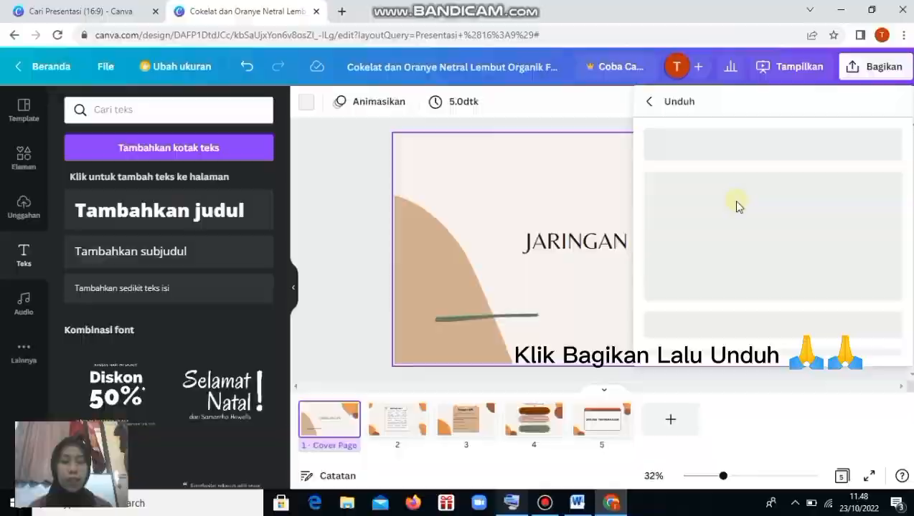